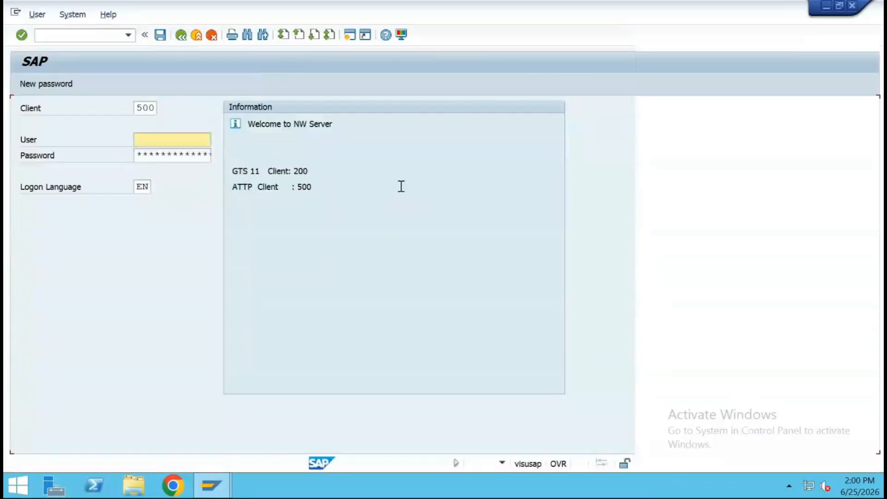
# Log on to client 200 with the user name and the account password
pyautogui.hotkey('shift', 'Tab')
pyautogui.write('200')
pyautogui.press('Tab')
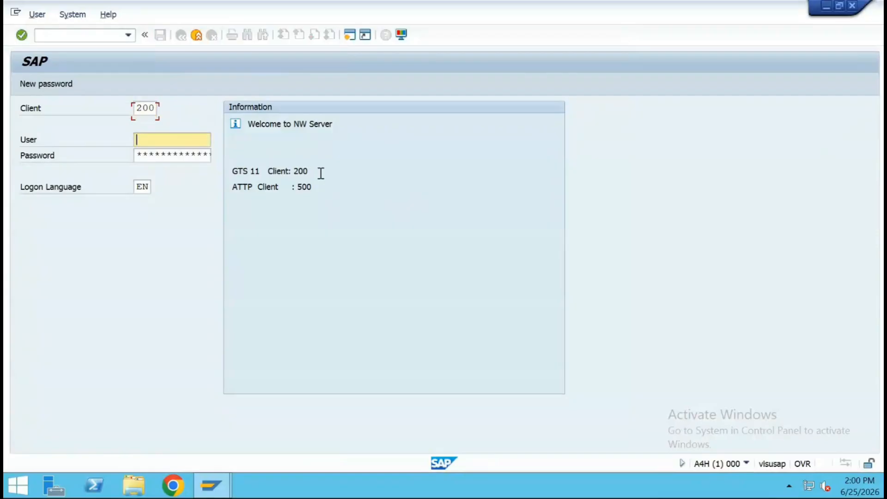
pyautogui.write('s')
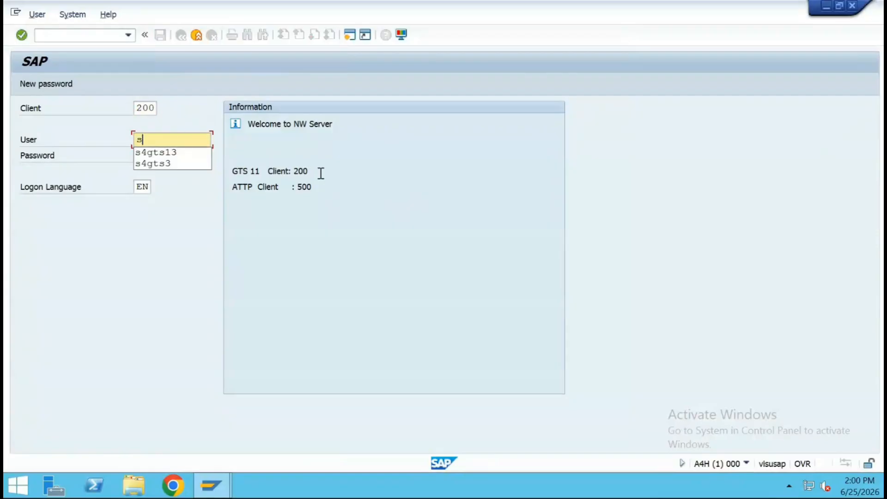
pyautogui.write('4gts13')
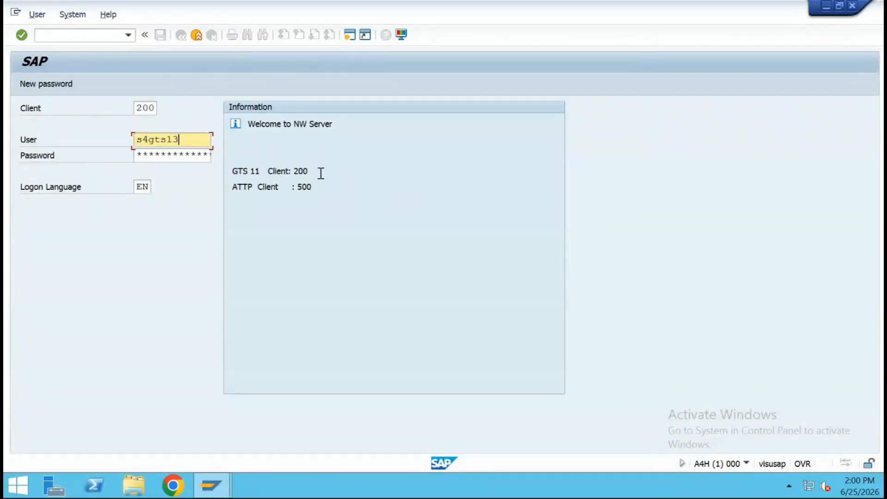
pyautogui.press('Tab')
pyautogui.write('*******')
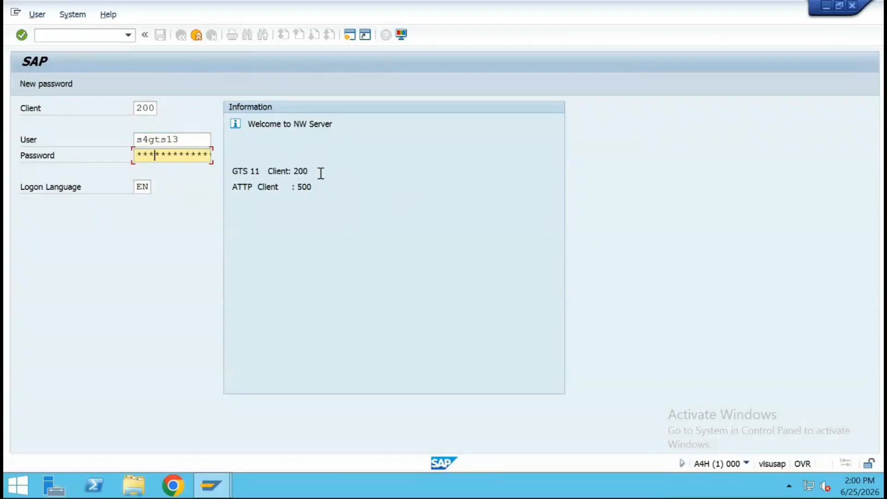
pyautogui.write('**')
pyautogui.press('Return')
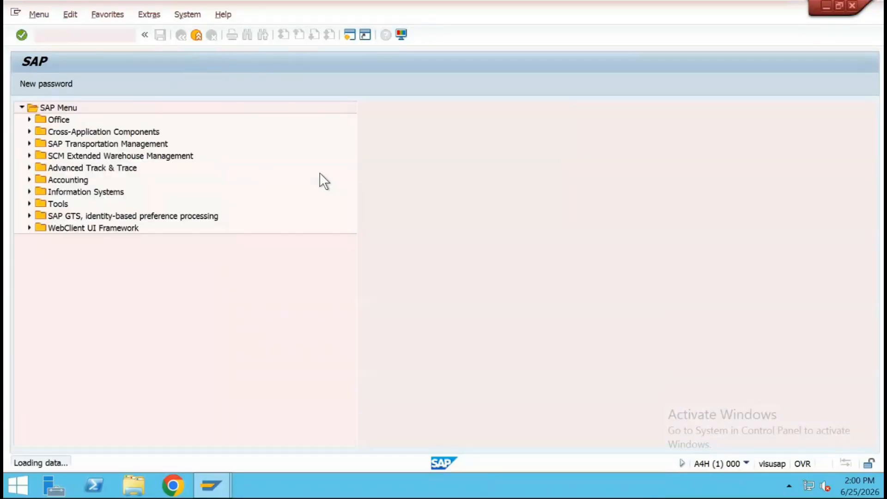
# Run transaction spro and display the SAP Reference IMG
pyautogui.write('spro')
pyautogui.press('Return')
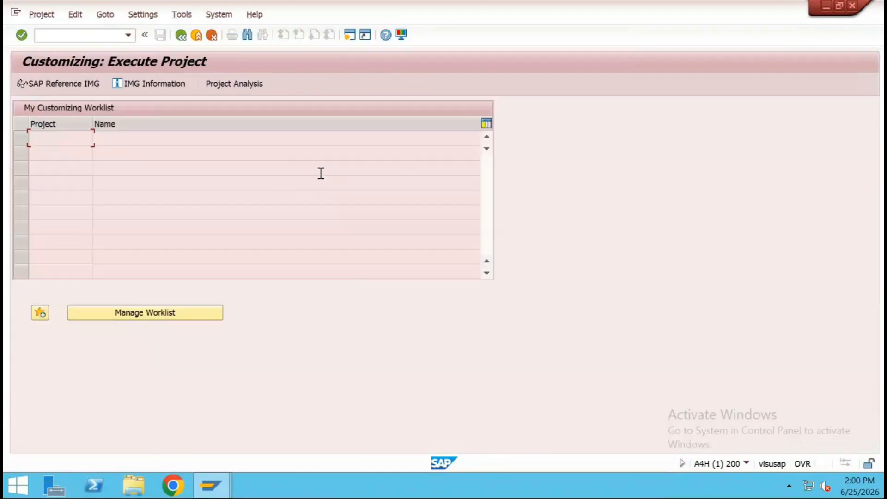
pyautogui.click(65, 82)
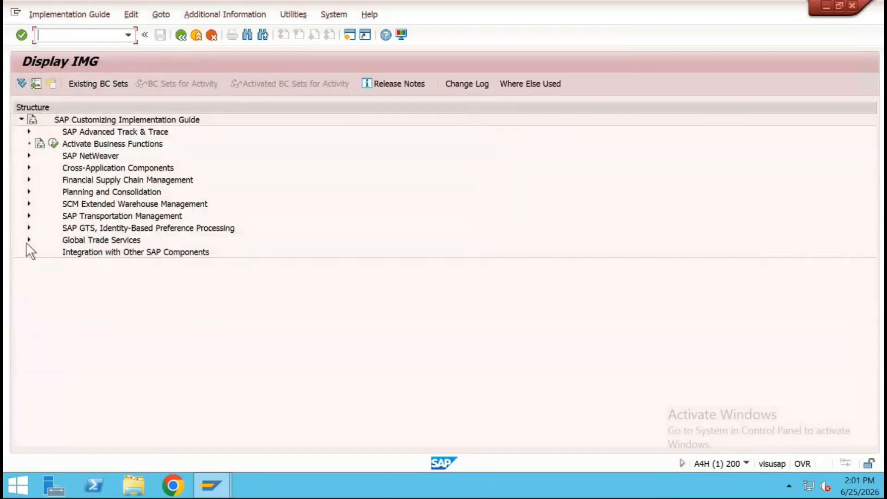
# Open the Define Legal Regulation activity under Global Trade Services, General Settings, Legal Regulations
pyautogui.click(29, 241)
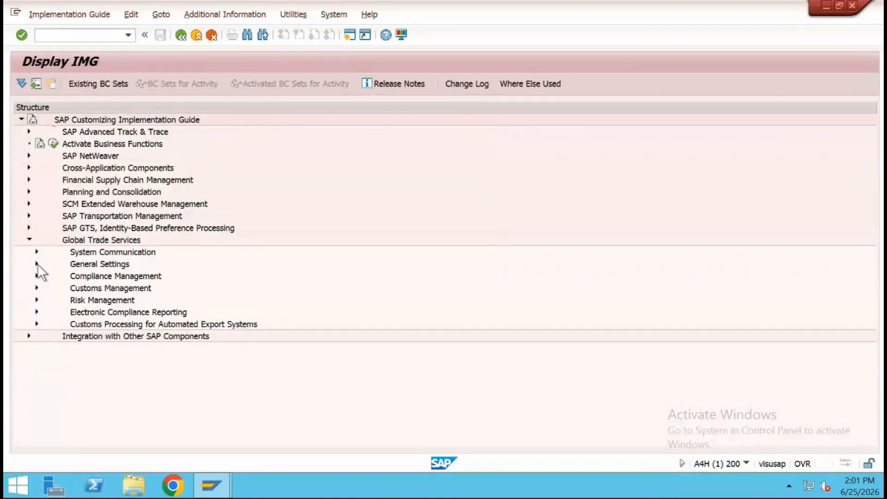
pyautogui.click(37, 264)
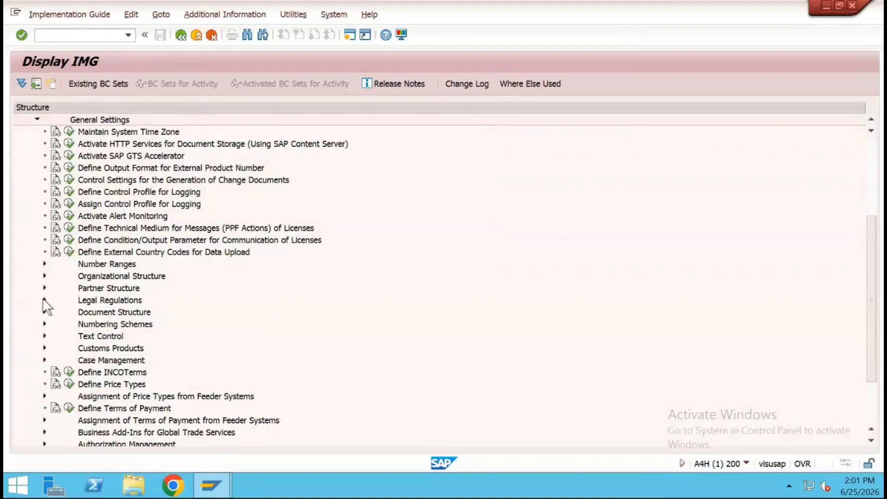
pyautogui.click(44, 300)
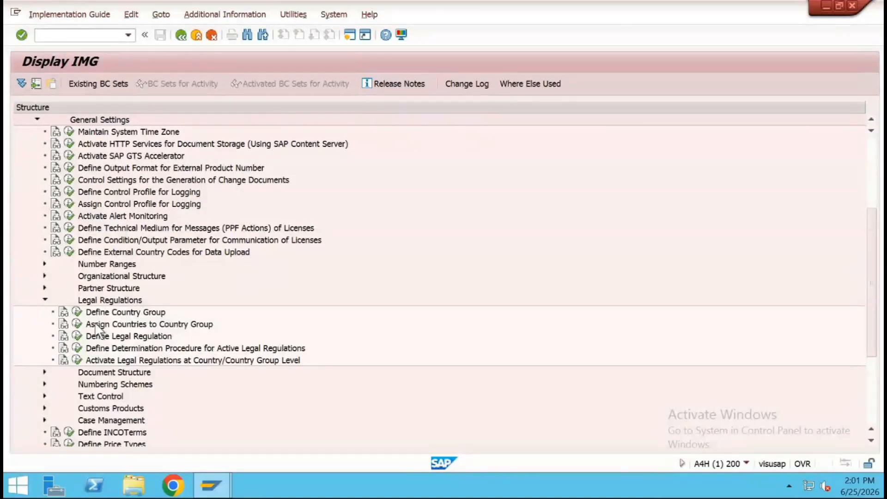
pyautogui.click(76, 337)
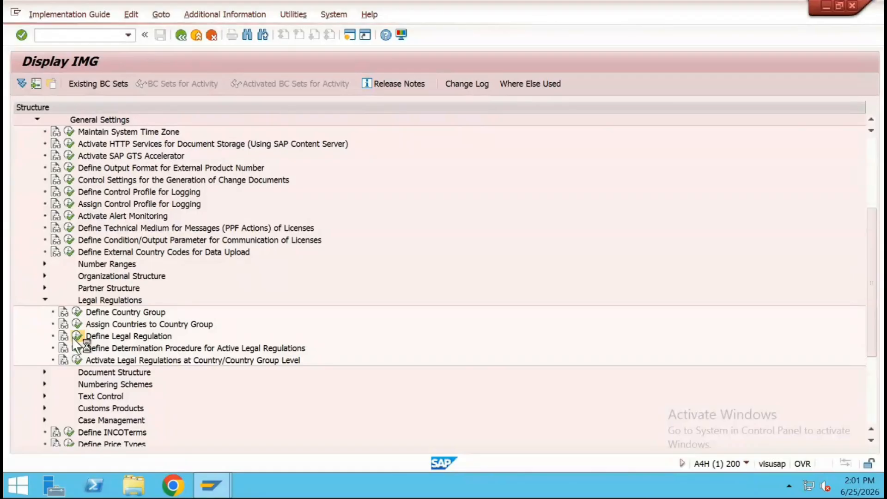
# Find legal regulation ZEMBN in the list and open its details
pyautogui.scroll(-7, 245, 318)
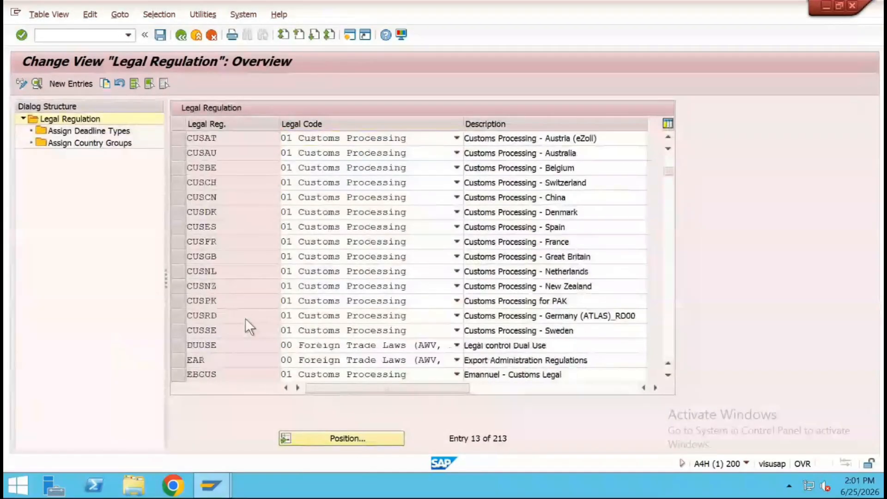
pyautogui.click(342, 439)
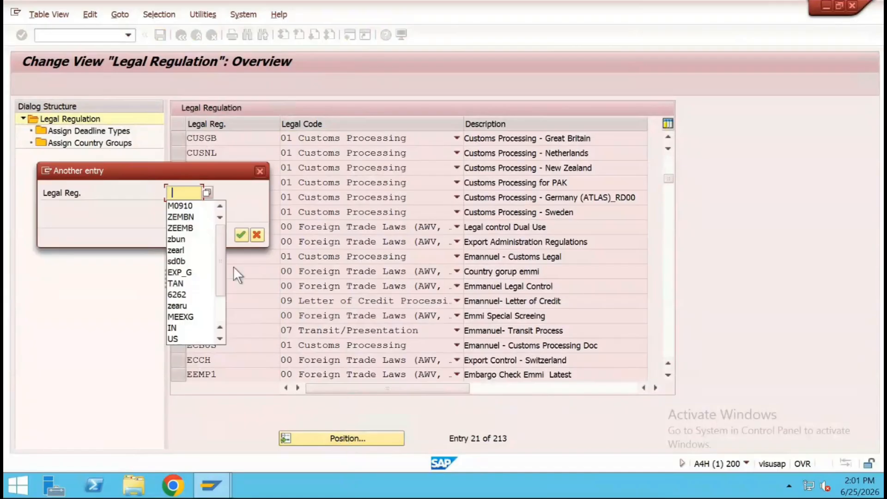
pyautogui.click(188, 216)
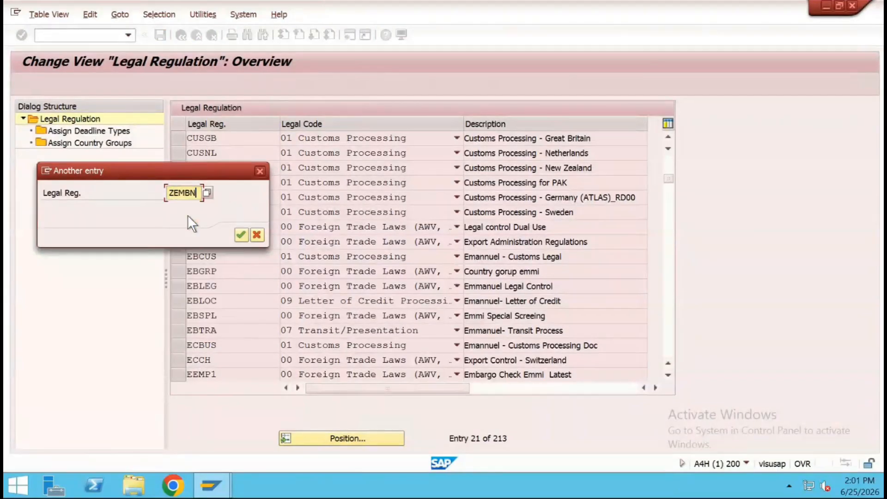
pyautogui.click(241, 235)
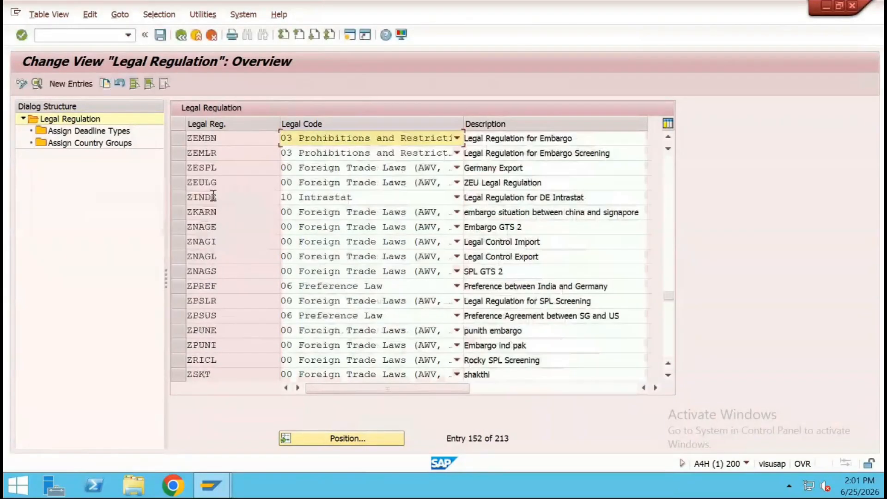
pyautogui.click(179, 136)
pyautogui.click(37, 83)
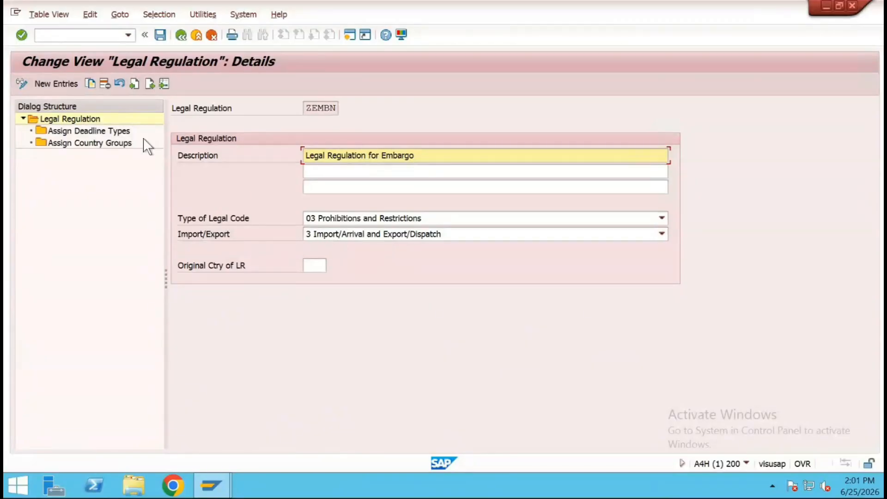
# Review the deadline types assigned to legal regulation ZEMBN and return to the IMG structure
pyautogui.doubleClick(84, 130)
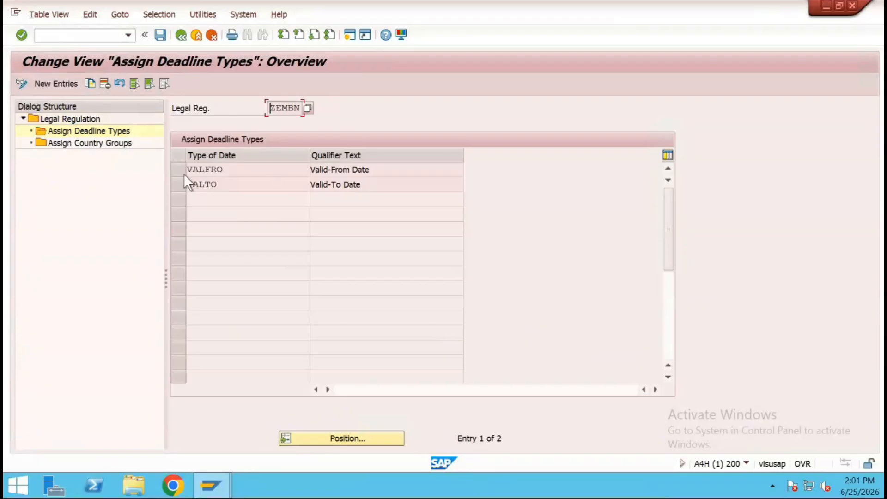
pyautogui.click(184, 38)
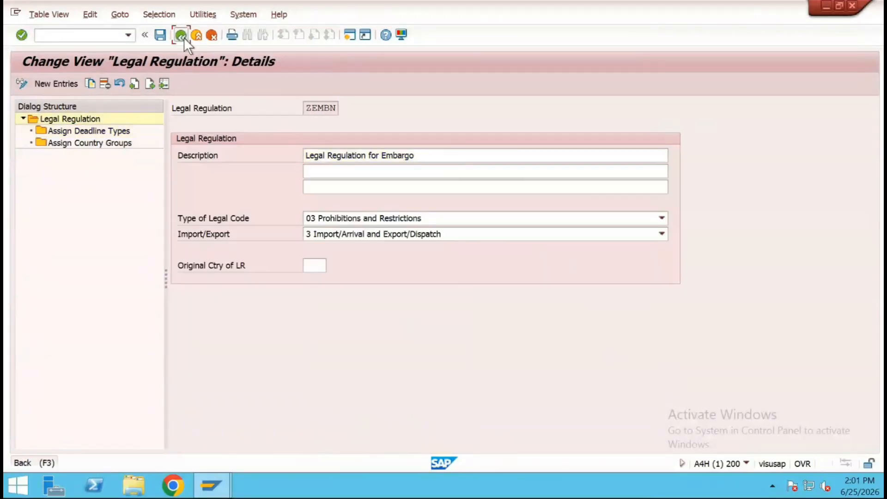
pyautogui.click(184, 38)
pyautogui.click(184, 37)
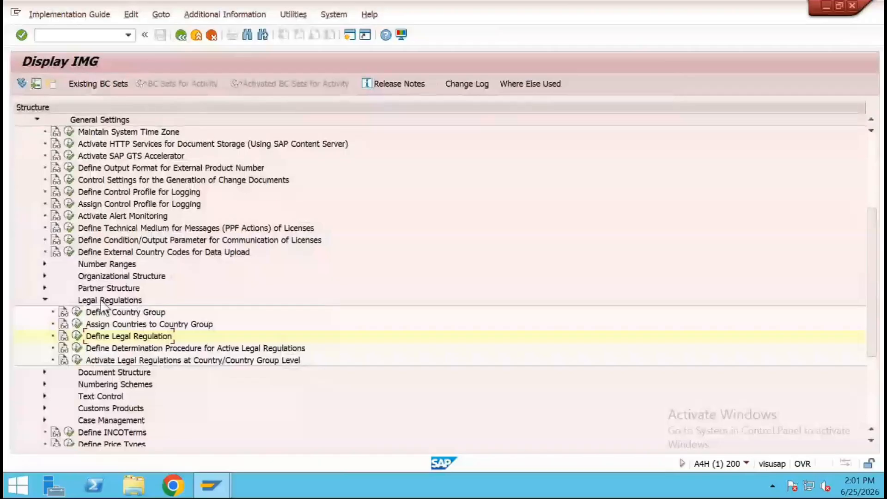
# In Define Determination Procedure for Active Legal Regulations, find procedure ZEEMB and open its details
pyautogui.click(79, 349)
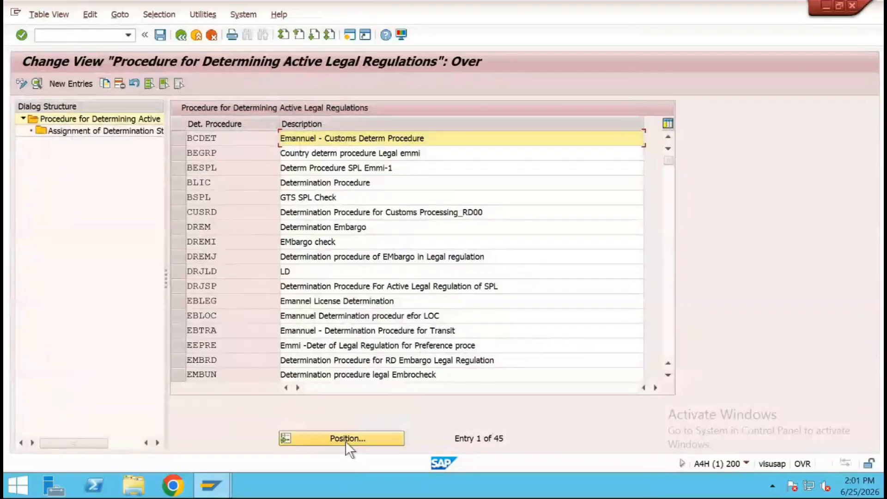
pyautogui.click(345, 441)
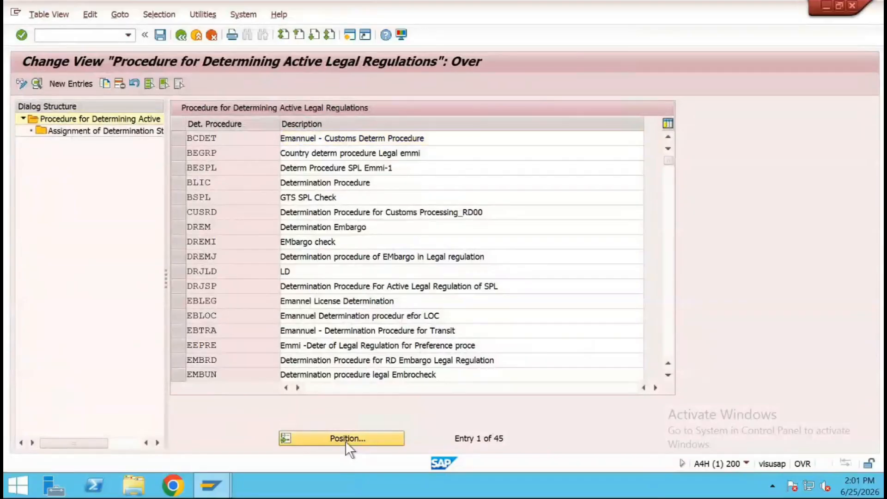
pyautogui.write('ZE')
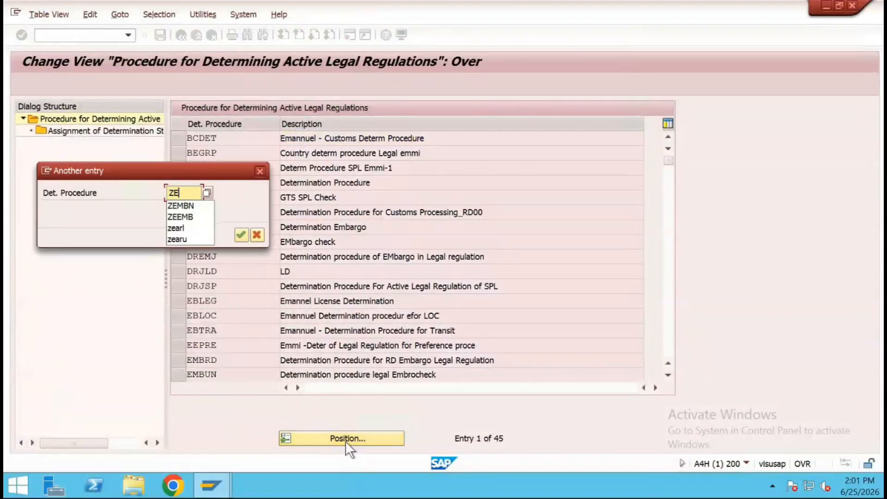
pyautogui.click(175, 217)
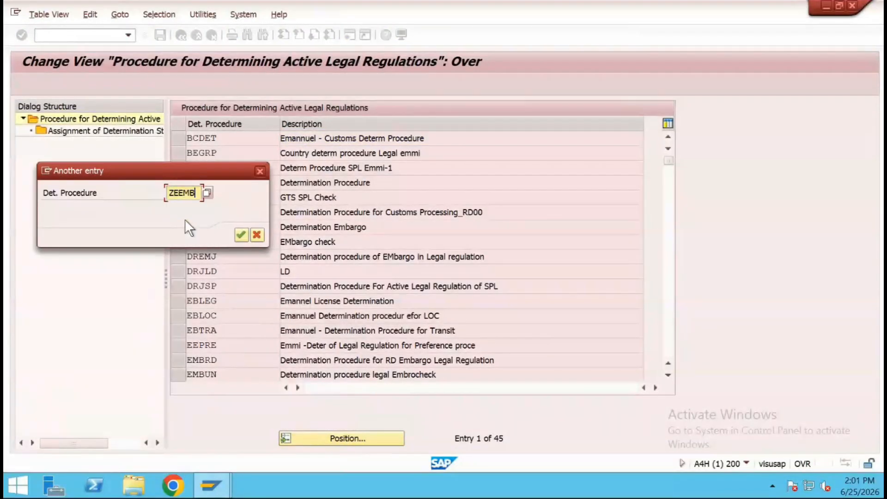
pyautogui.click(242, 234)
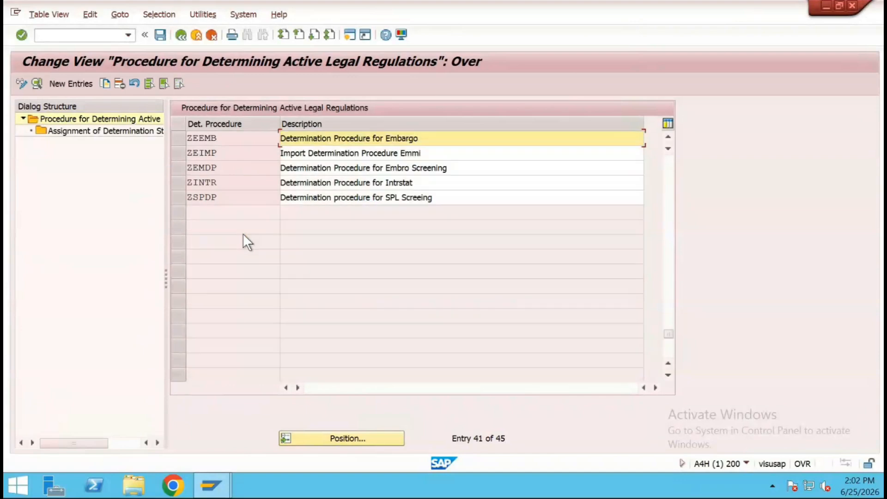
pyautogui.click(176, 141)
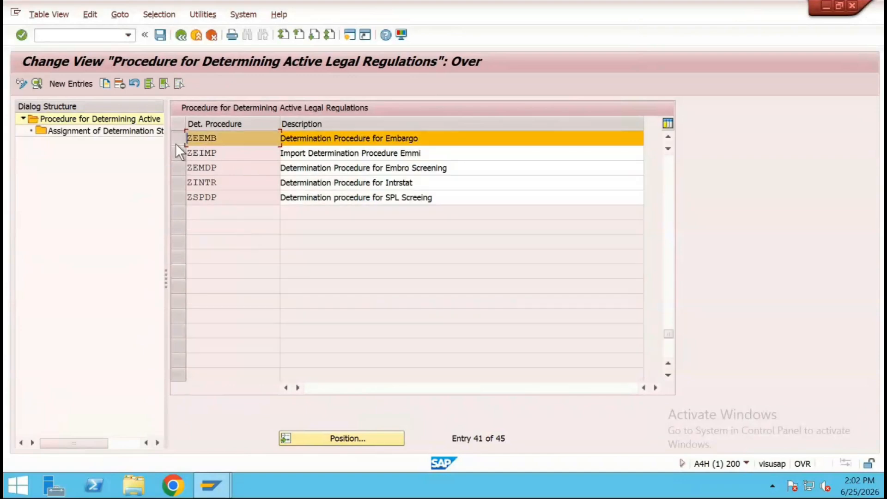
pyautogui.click(37, 83)
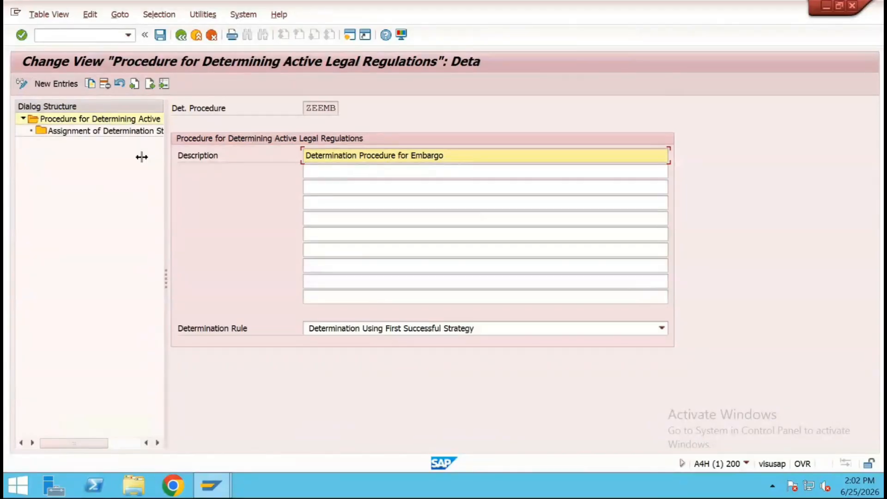
# Review the determination strategy assignment of procedure ZEEMB and return to the IMG structure
pyautogui.doubleClick(95, 131)
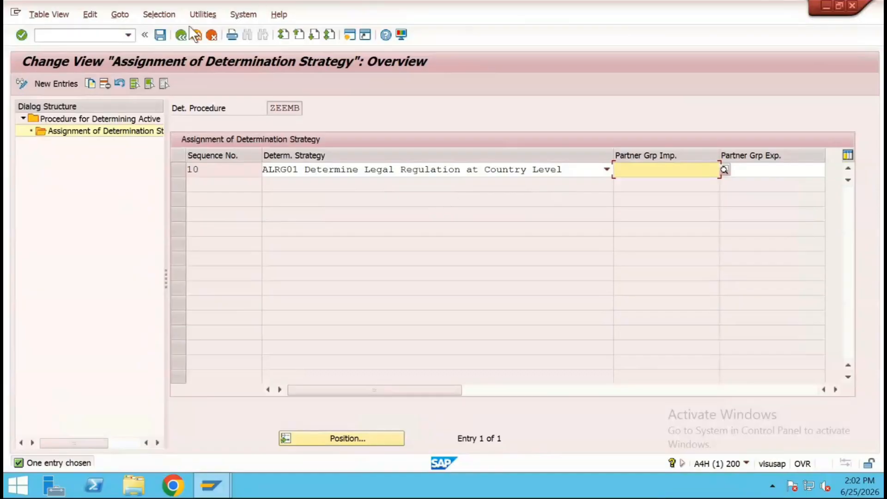
pyautogui.click(180, 35)
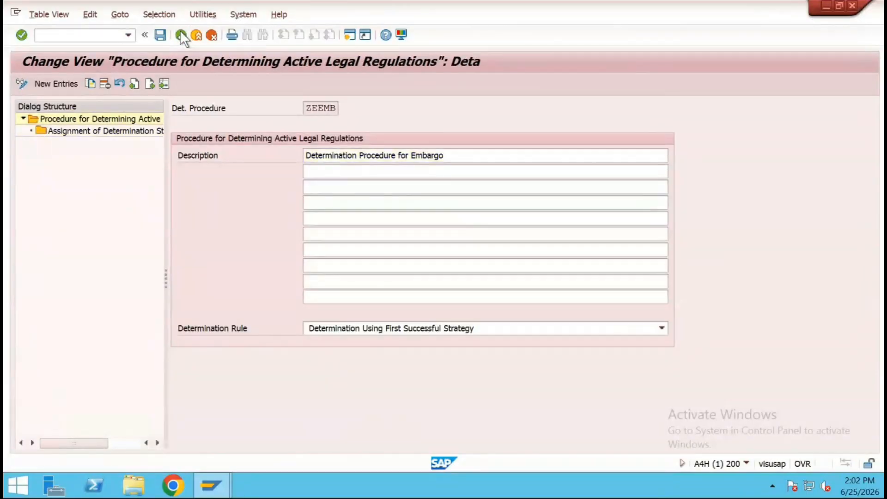
pyautogui.click(180, 35)
pyautogui.click(181, 35)
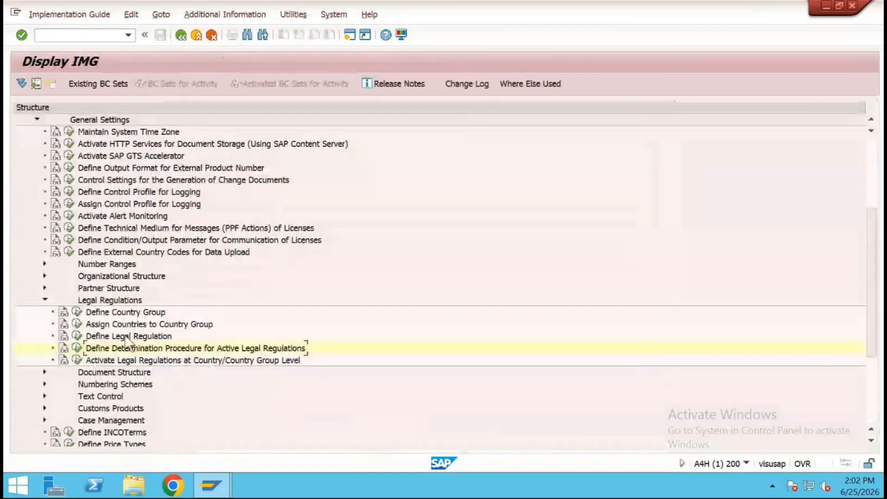
# In Activate Legal Regulations at Country/Country Group Level, find legal regulation ZEMBN and display its assigned countries
pyautogui.click(75, 361)
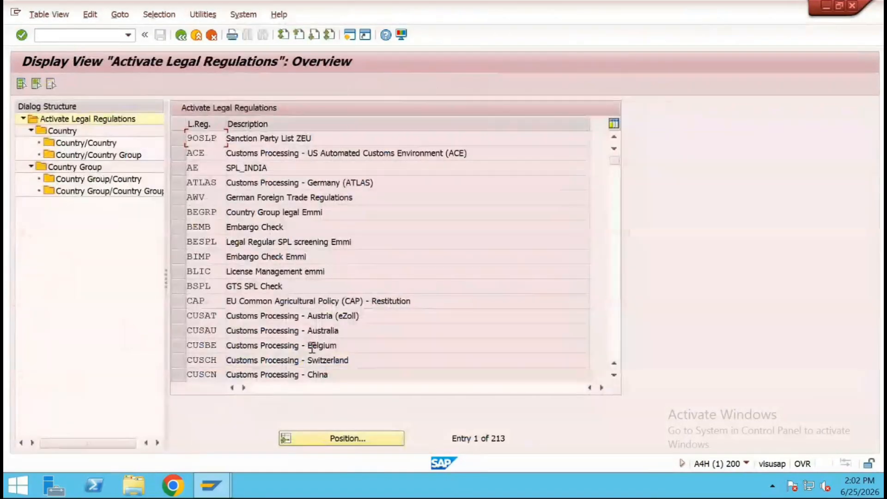
pyautogui.click(349, 435)
pyautogui.write('ZE')
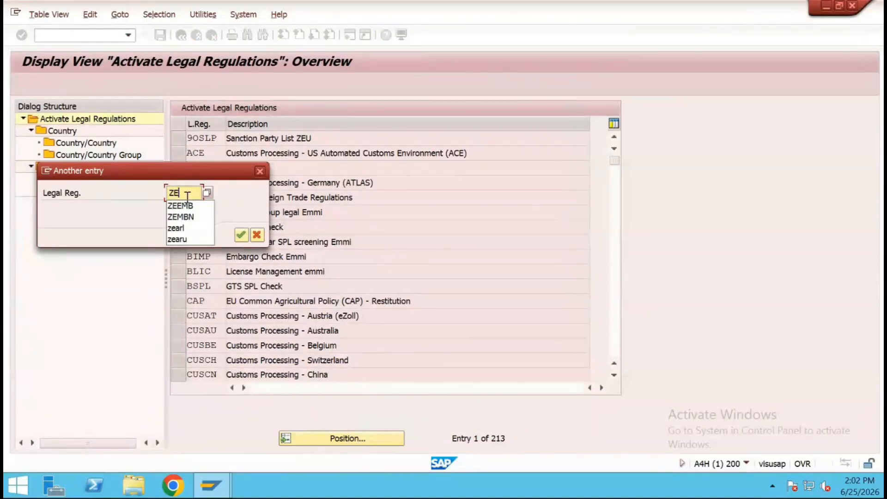
pyautogui.click(176, 217)
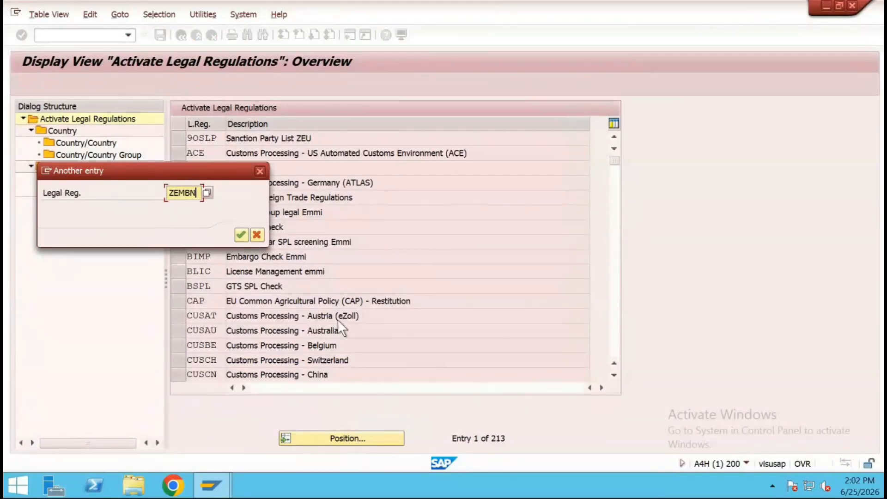
pyautogui.click(241, 234)
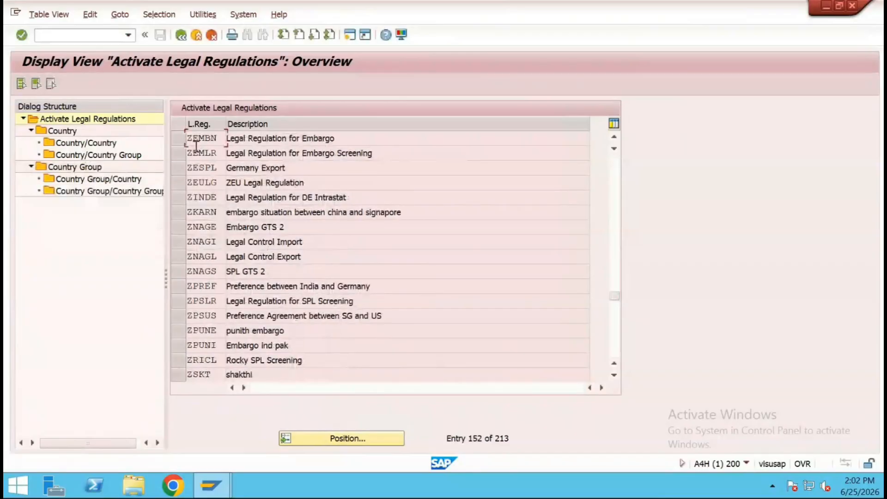
pyautogui.click(183, 143)
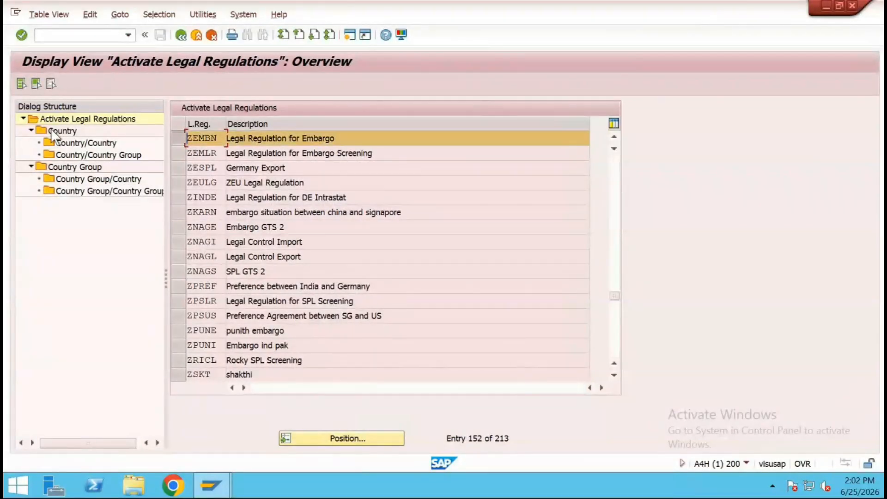
pyautogui.click(51, 128)
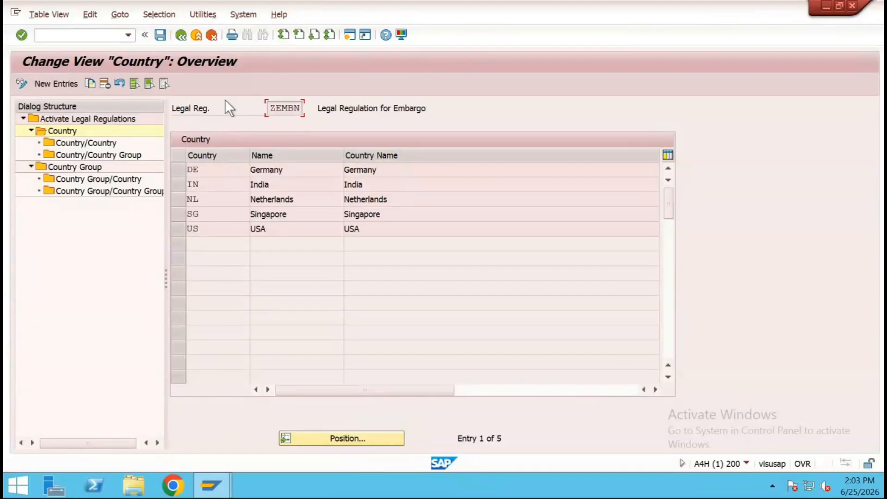
# Leave the country assignment of ZEMBN and collapse the Legal Regulations node in the IMG structure
pyautogui.click(177, 36)
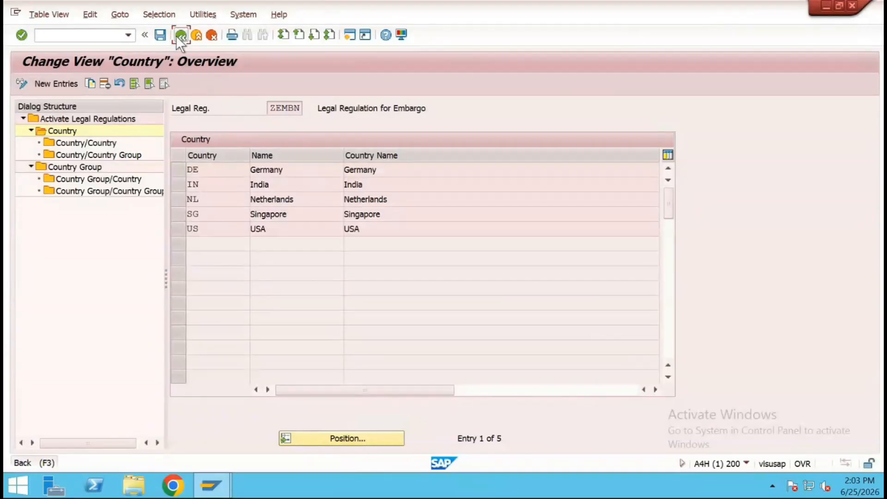
pyautogui.click(177, 36)
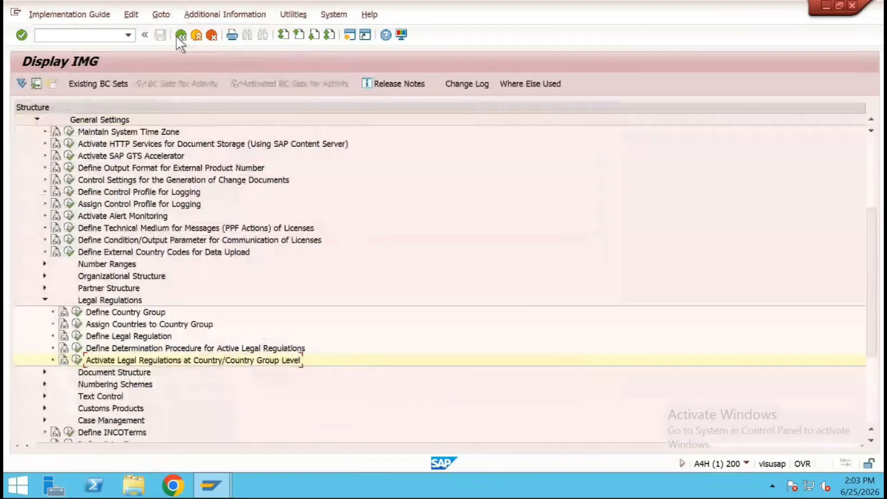
pyautogui.click(46, 300)
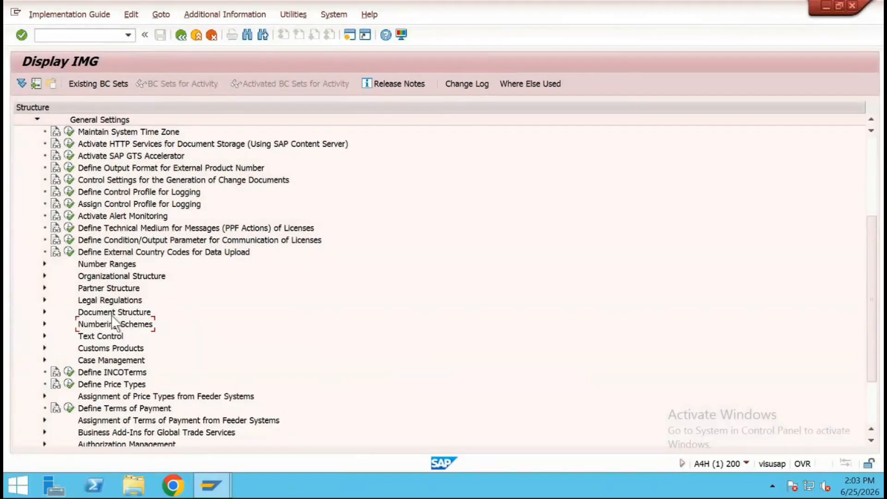
# Collapse General Settings and expand the Embargo Check node under Compliance Management
pyautogui.scroll(-2, 112, 315)
pyautogui.scroll(-1, 112, 315)
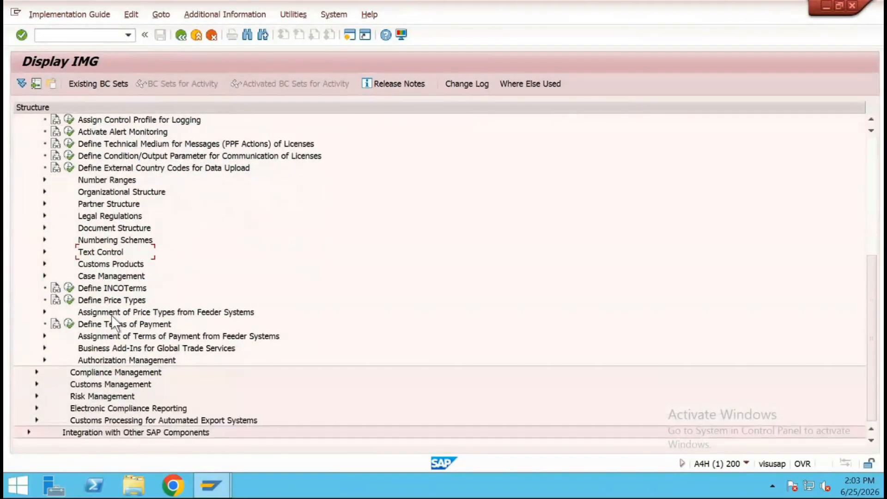
pyautogui.scroll(3, 115, 311)
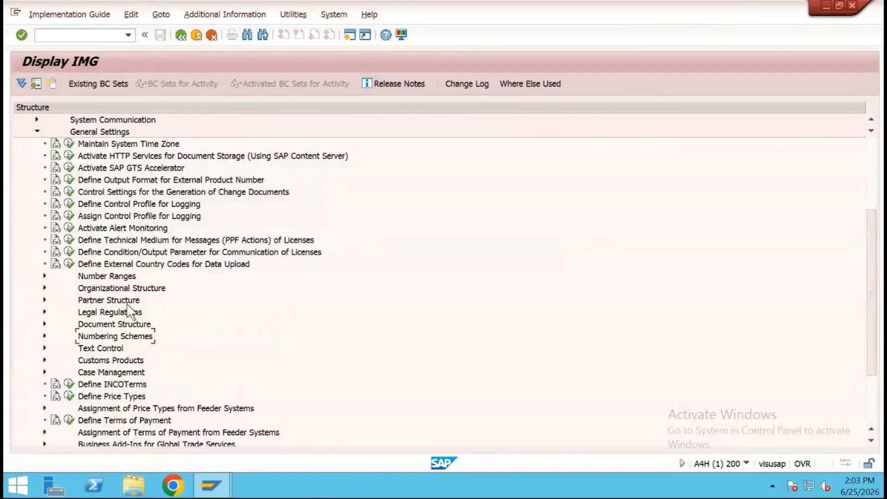
pyautogui.click(37, 133)
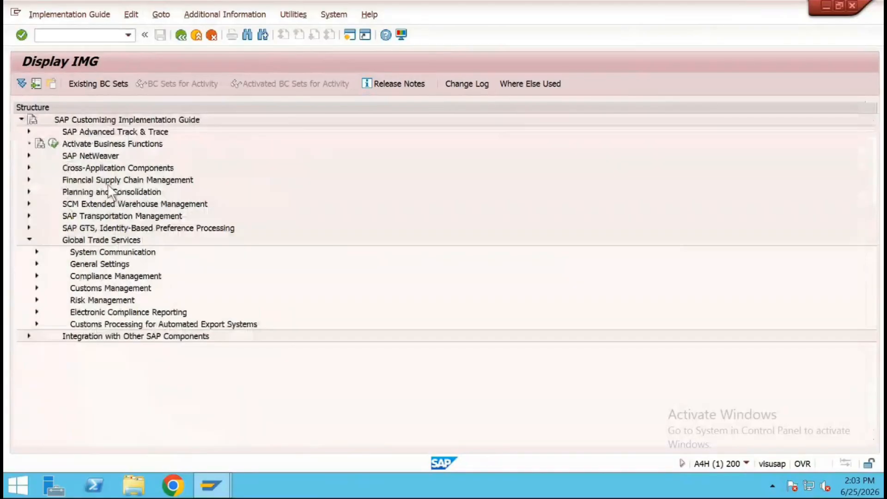
pyautogui.click(37, 276)
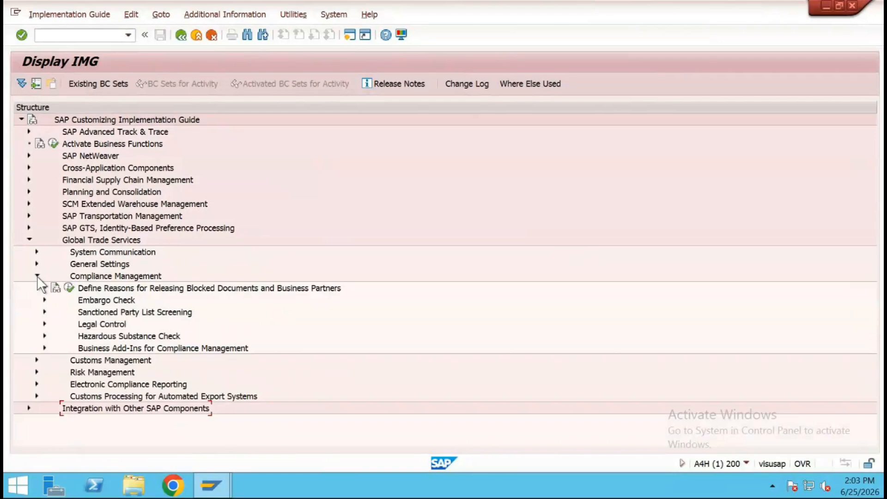
pyautogui.click(44, 300)
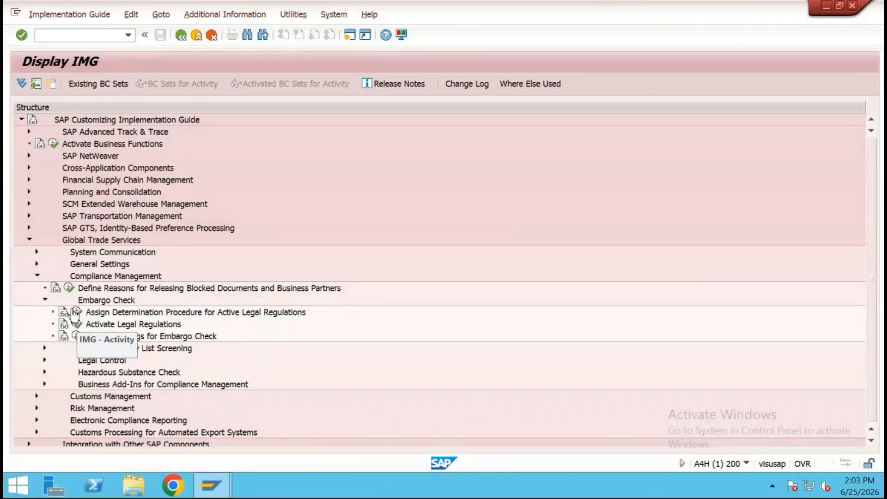
# Under General Settings, Legal Regulations, open Define Determination Procedure for Active Legal Regulations and mark procedure ZEEMB
pyautogui.click(36, 264)
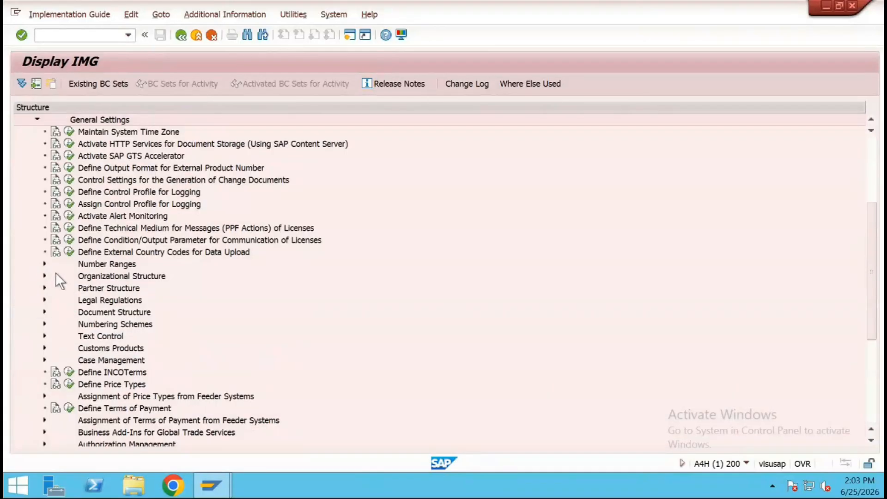
pyautogui.click(45, 300)
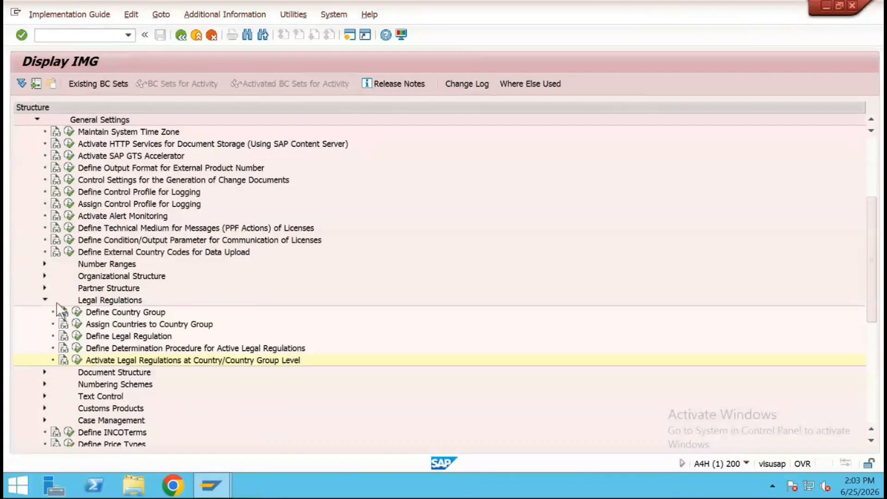
pyautogui.click(75, 347)
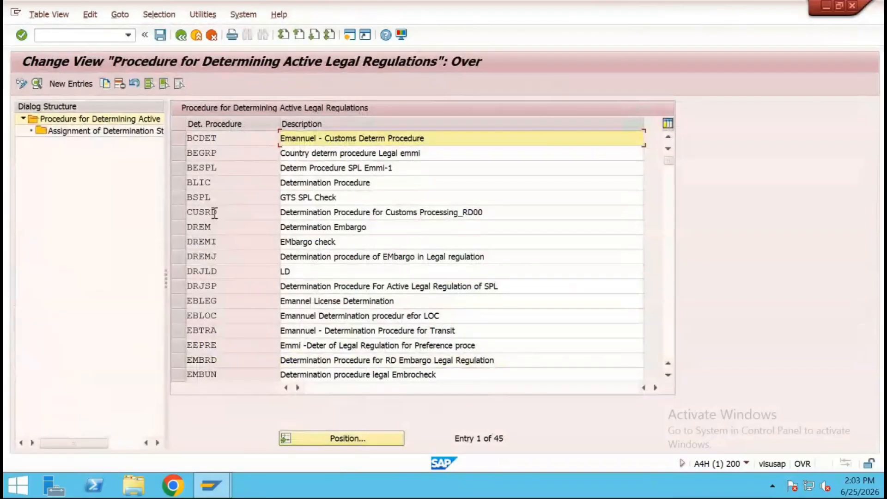
pyautogui.scroll(-10, 258, 366)
pyautogui.scroll(5, 258, 365)
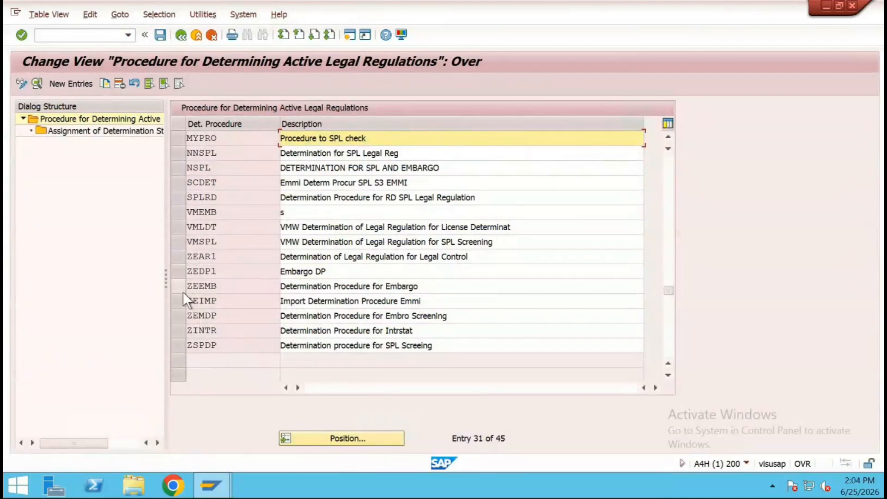
pyautogui.click(183, 292)
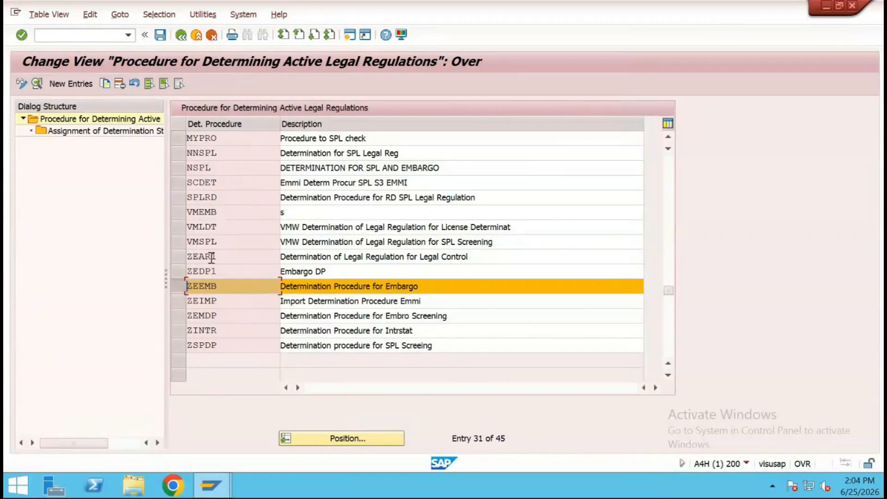
# Compare embargo procedure ZEEMB with the procedures for SPL screening (LESPL), legal control (LELDT) and customs processing (LECUS)
pyautogui.scroll(2, 190, 195)
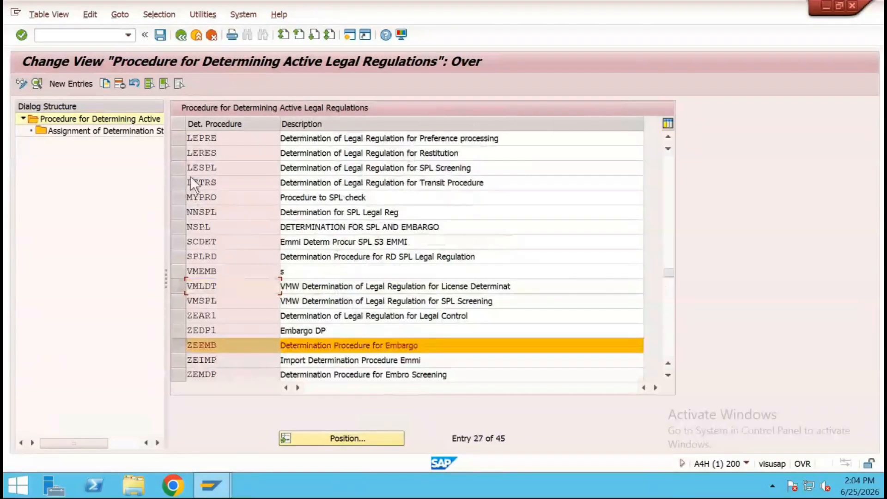
pyautogui.click(179, 172)
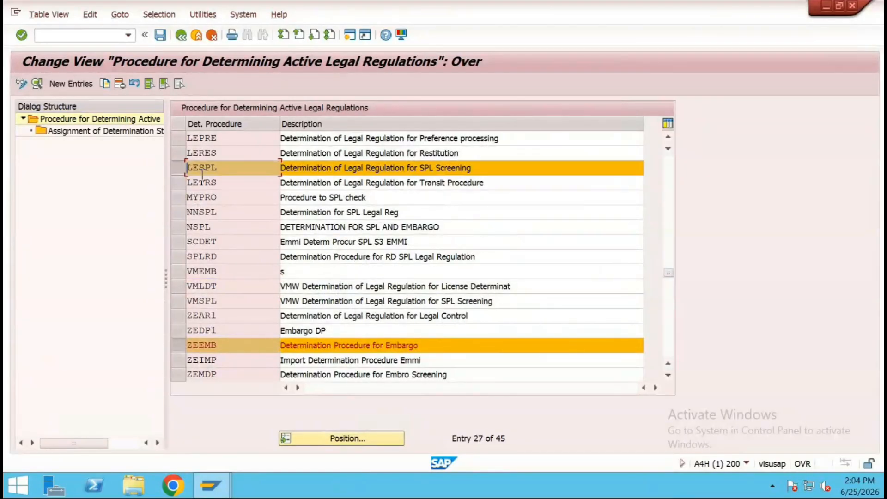
pyautogui.scroll(2, 181, 152)
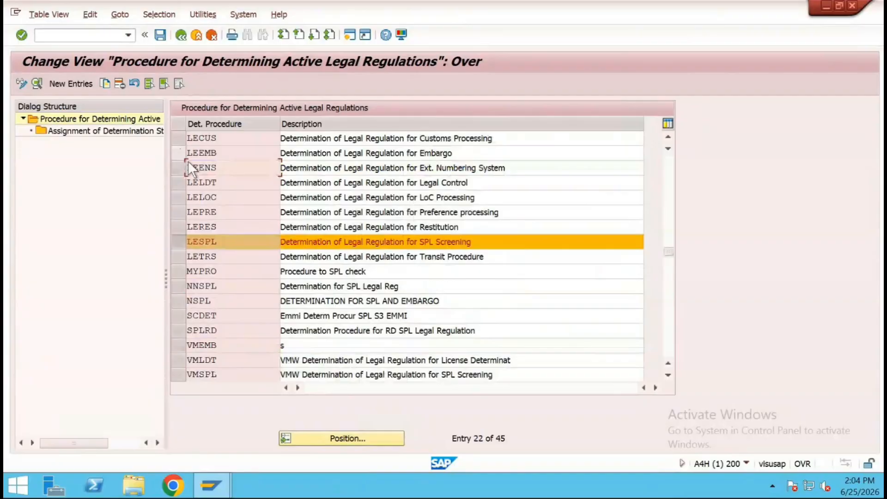
pyautogui.click(179, 185)
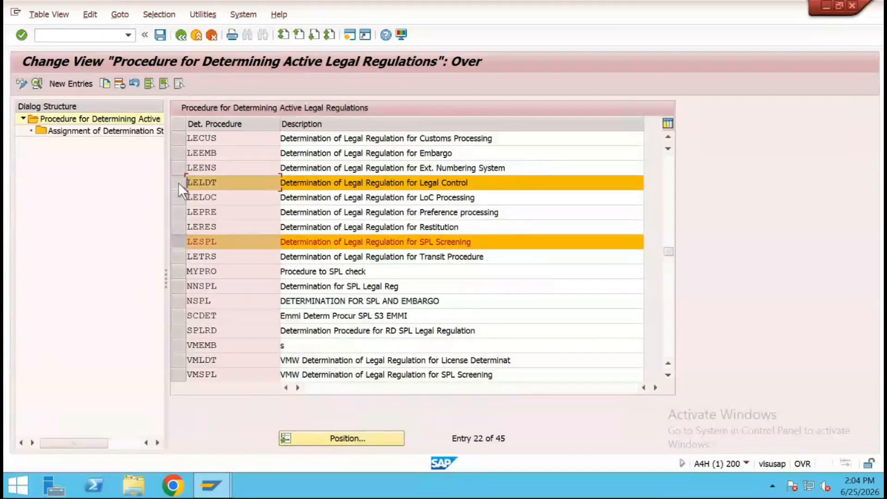
pyautogui.click(179, 137)
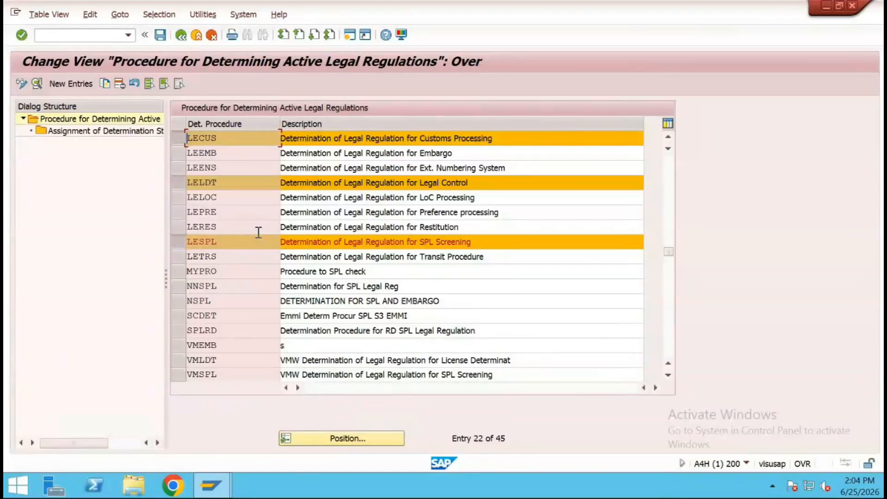
pyautogui.scroll(-6, 288, 254)
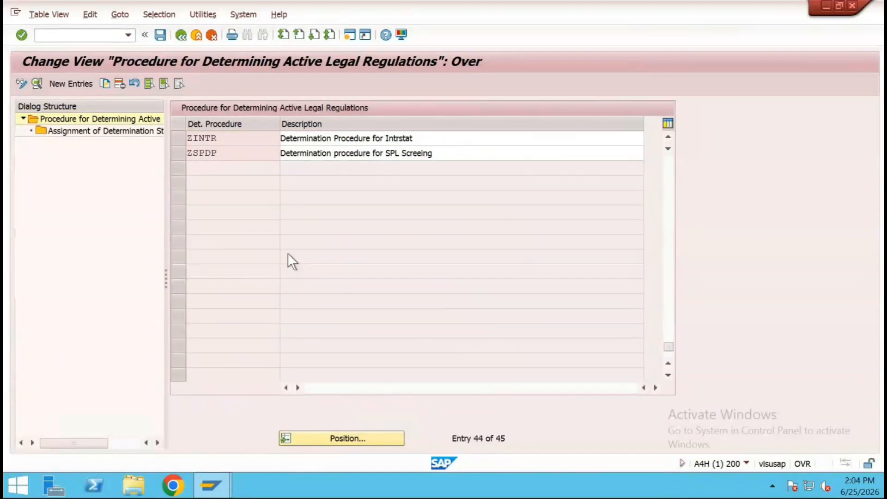
pyautogui.scroll(3, 288, 253)
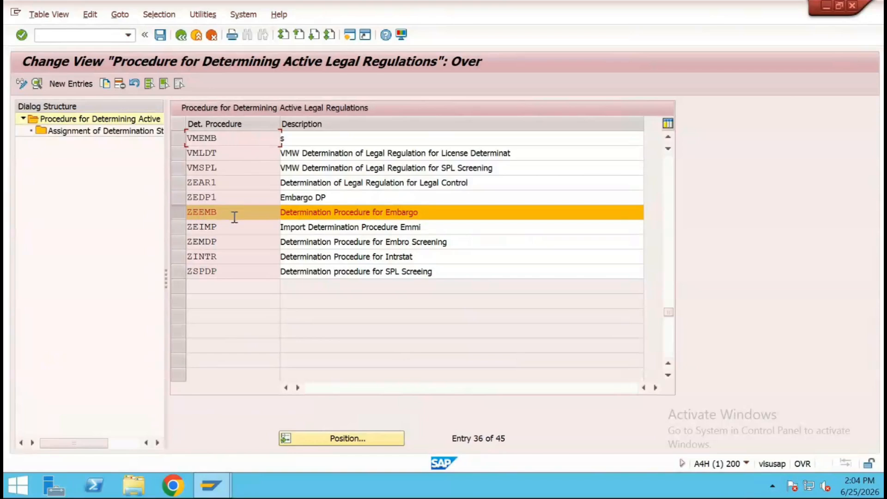
pyautogui.scroll(2, 234, 217)
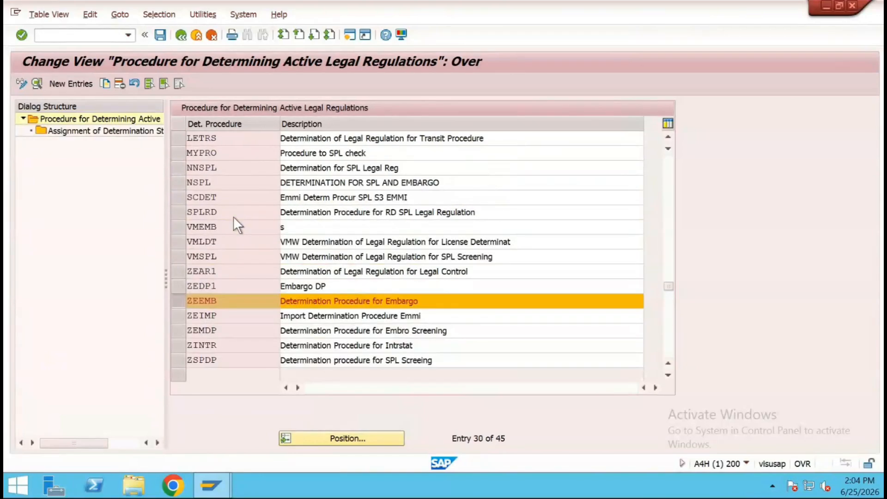
pyautogui.scroll(1, 234, 216)
pyautogui.scroll(-4, 234, 216)
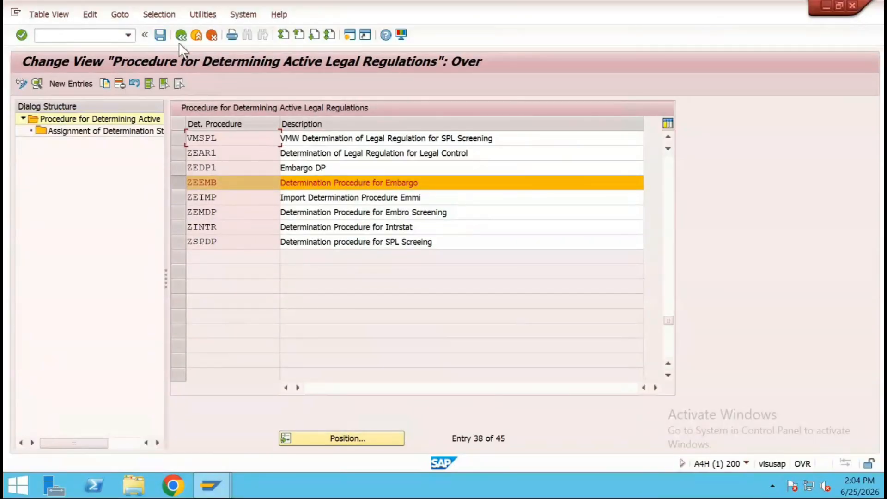
# Return to the IMG structure and open Assign Determination Procedure for Active Legal Regulations under Embargo Check
pyautogui.hotkey('alt', 'Tab')
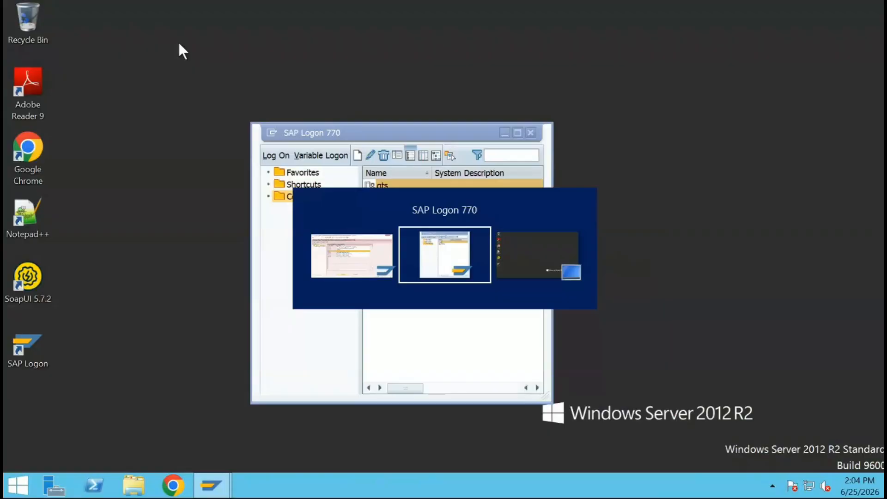
pyautogui.press('Escape')
pyautogui.click(180, 35)
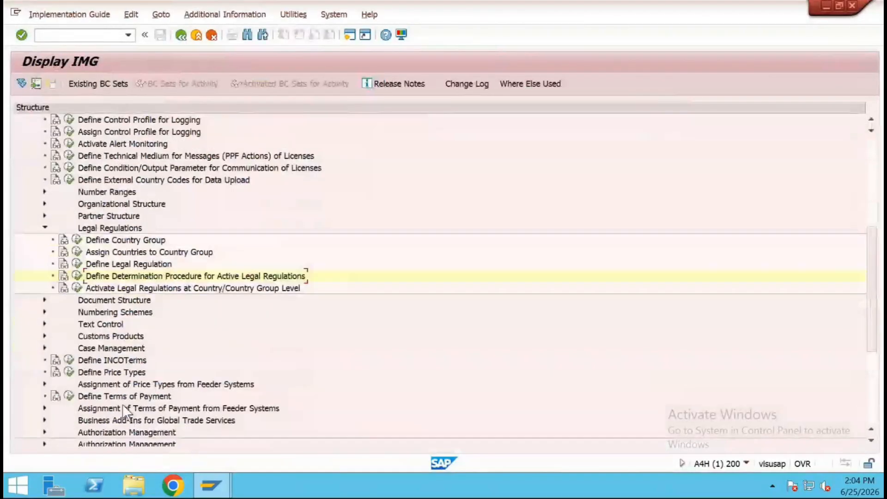
pyautogui.scroll(-3, 124, 408)
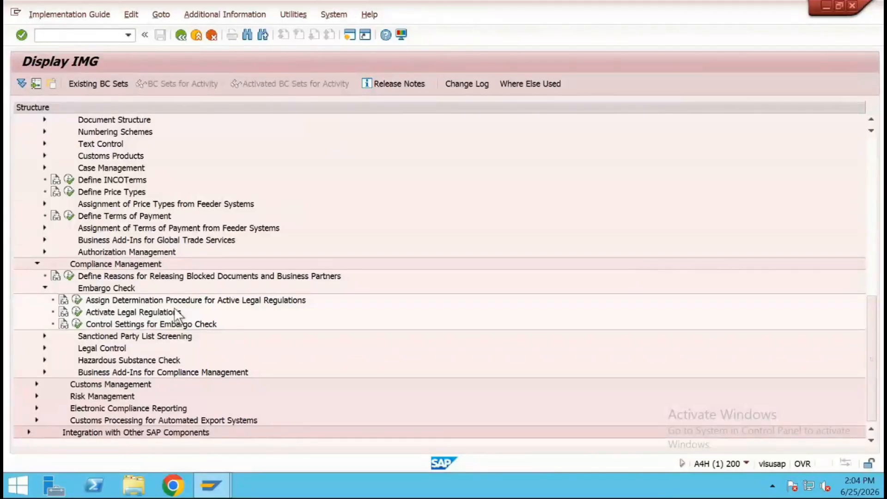
pyautogui.click(77, 300)
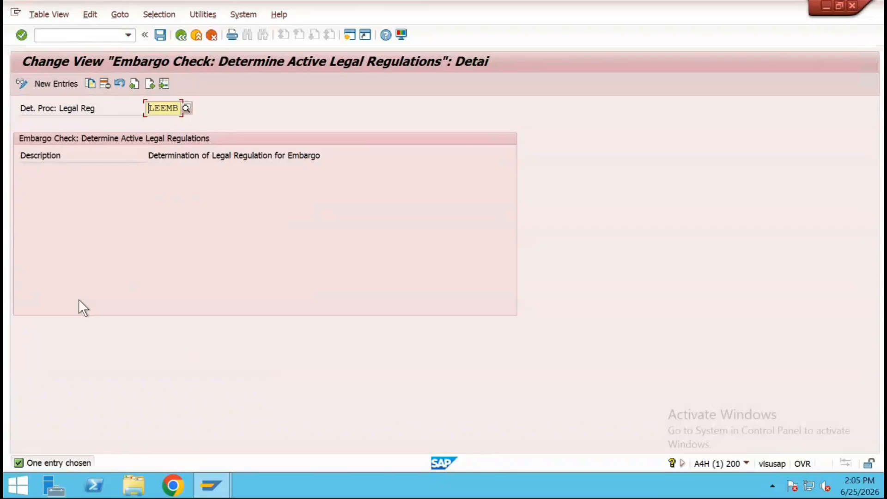
# Set the determination procedure for the embargo check to ZEEMB
pyautogui.press('End')
pyautogui.write('ZEEMB')
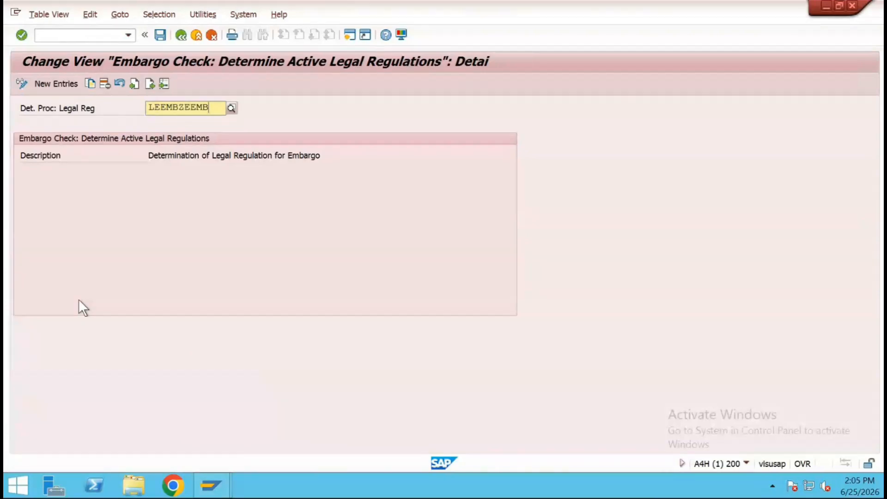
pyautogui.press('BackSpace')
pyautogui.press('BackSpace')
pyautogui.press('BackSpace')
pyautogui.press('BackSpace')
pyautogui.press('BackSpace')
pyautogui.press('BackSpace')
pyautogui.press('BackSpace')
pyautogui.press('BackSpace')
pyautogui.press('BackSpace')
pyautogui.press('BackSpace')
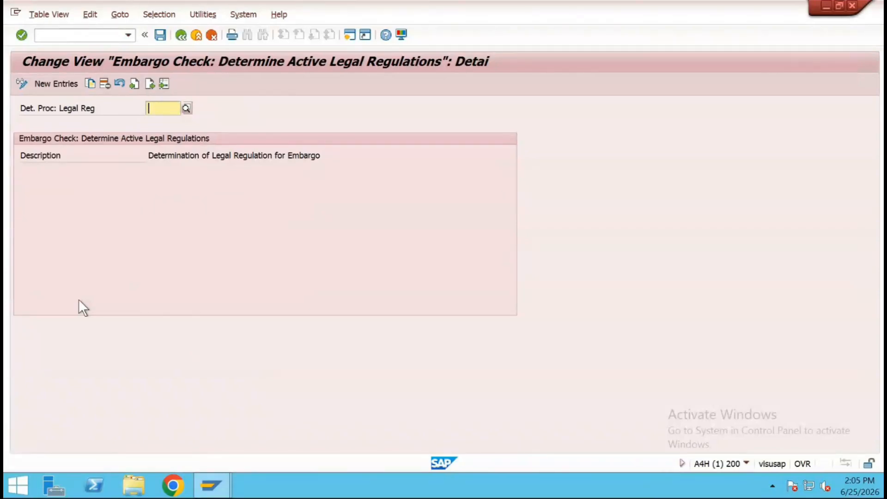
pyautogui.write('ZEEMB')
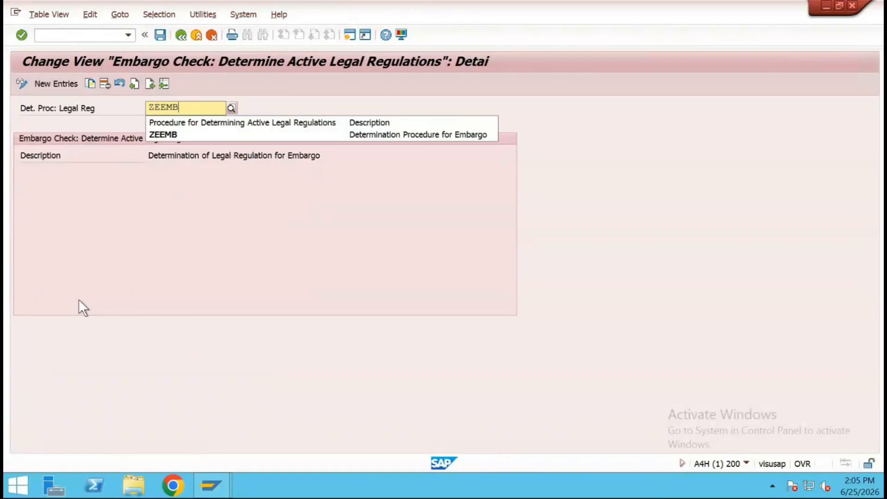
pyautogui.press('Return')
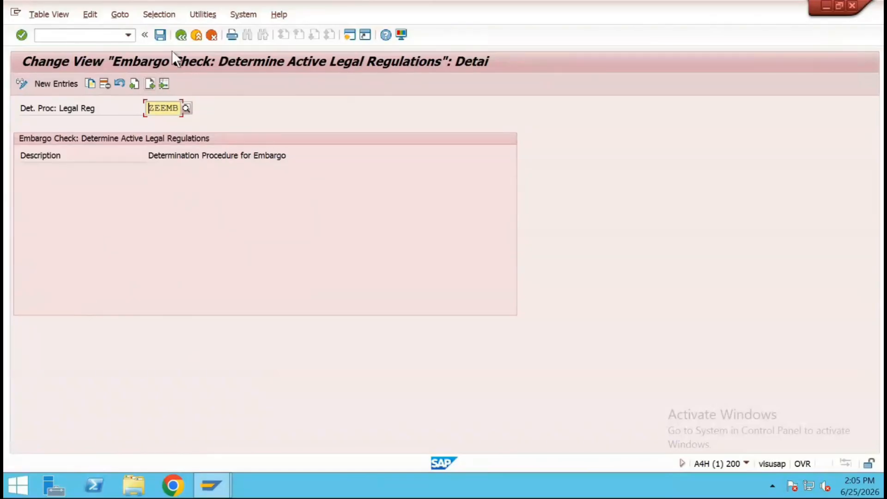
# Save the procedure assignment in the TESTING customizing request and return to the Embargo Check activities in the IMG structure
pyautogui.click(160, 36)
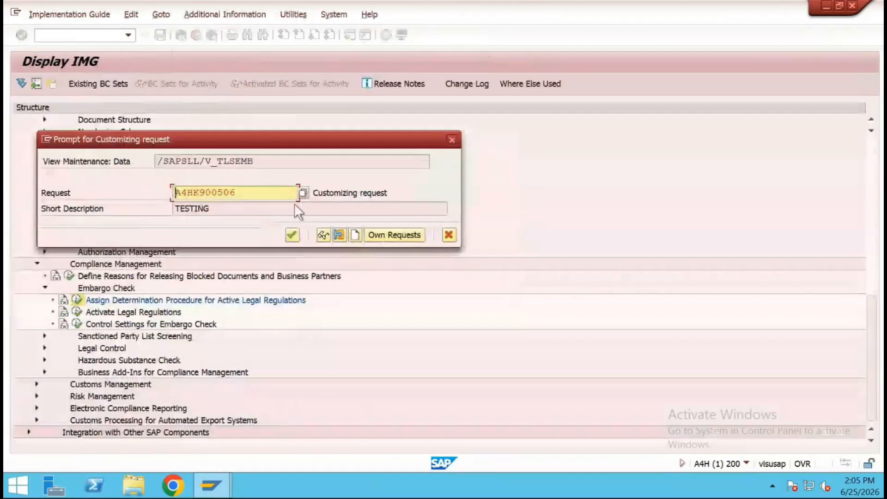
pyautogui.click(291, 235)
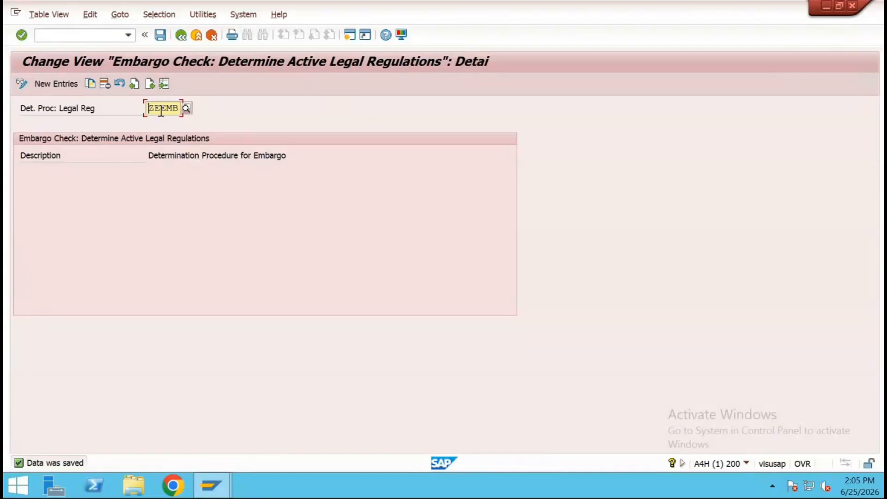
pyautogui.click(181, 36)
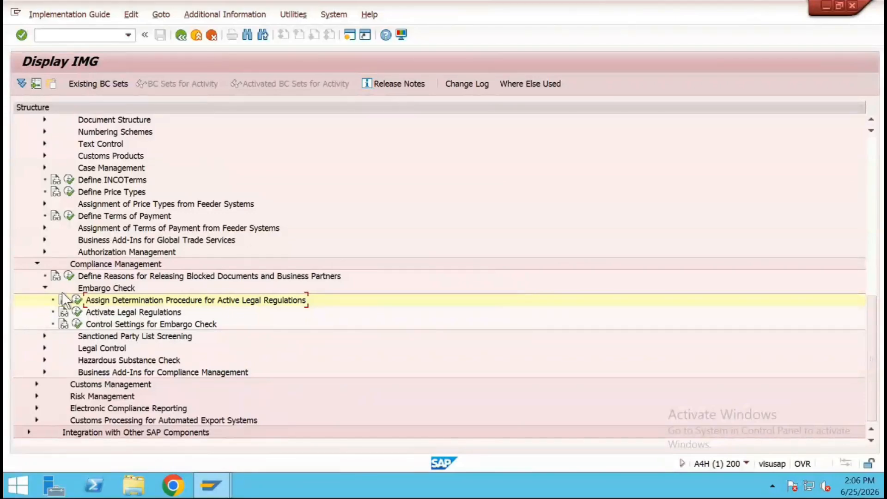
pyautogui.scroll(5, 37, 251)
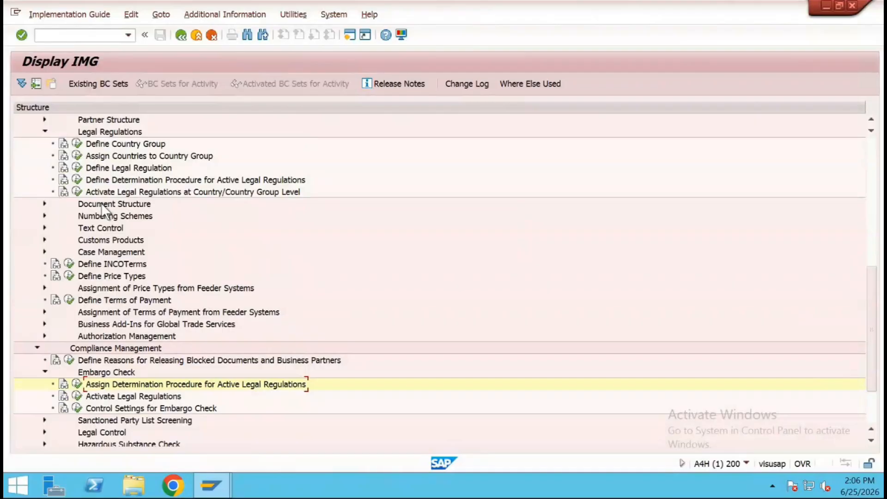
pyautogui.scroll(-5, 80, 315)
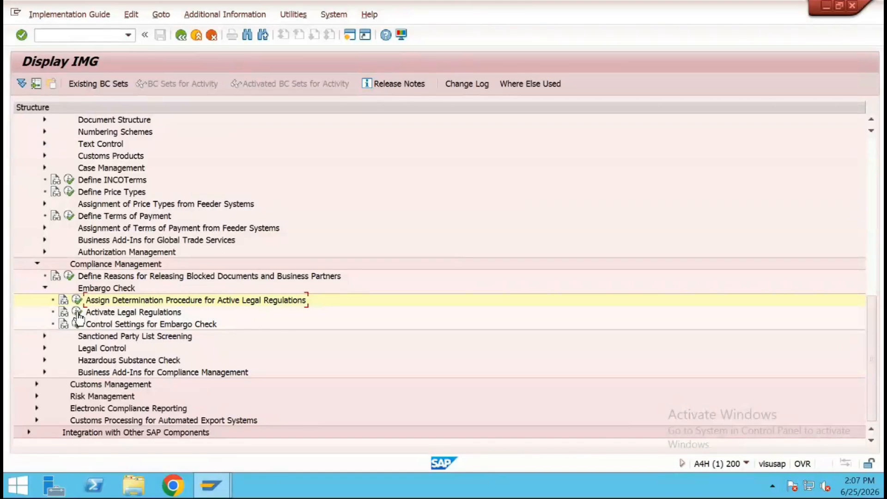
# Open Activate Legal Regulations under Embargo Check, locate legal regulation ZEMBN and display its Country settings
pyautogui.click(77, 313)
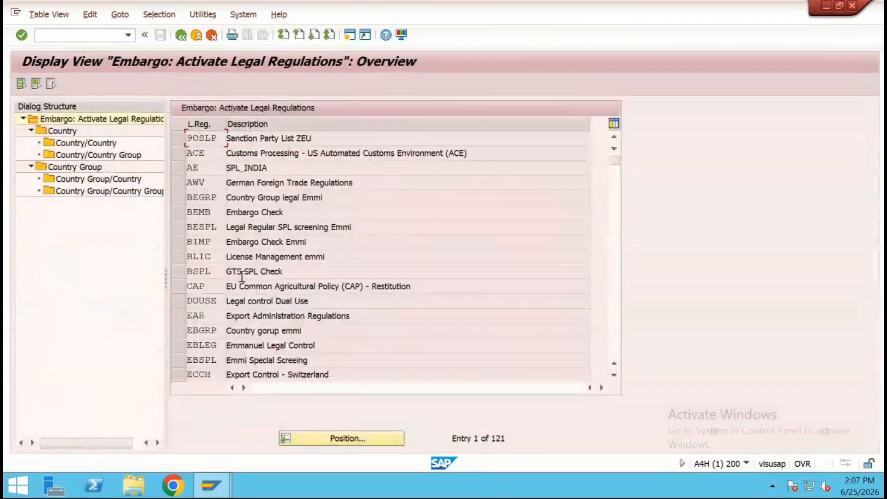
pyautogui.scroll(-7, 235, 271)
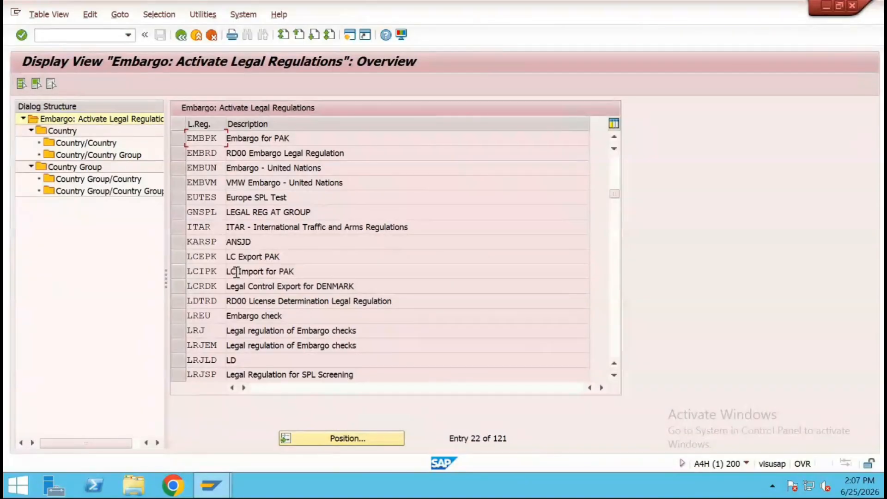
pyautogui.scroll(-3, 236, 272)
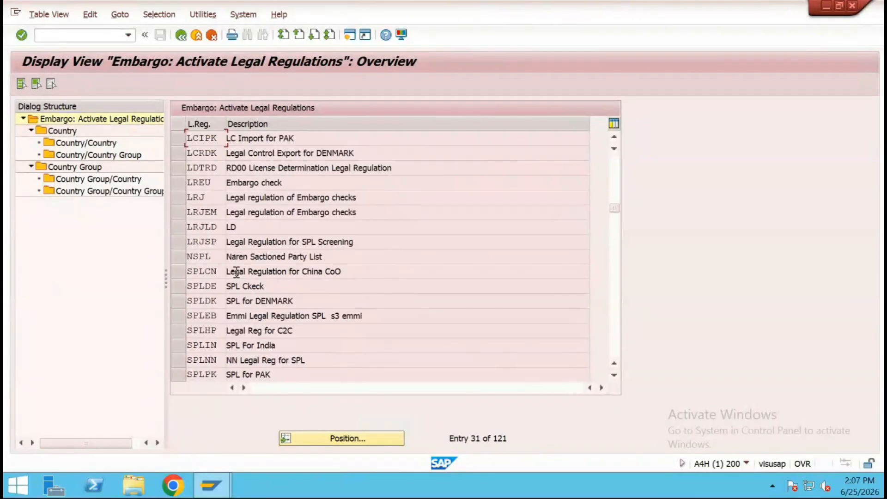
pyautogui.click(320, 434)
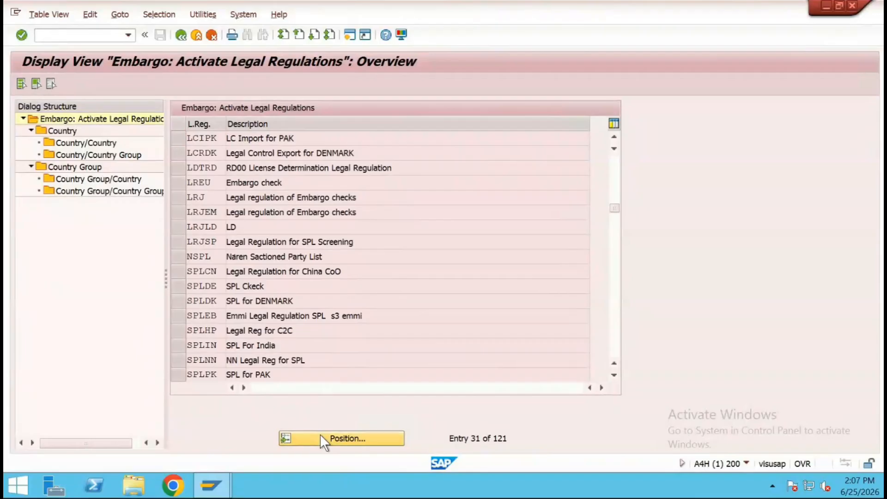
pyautogui.write('ZEM')
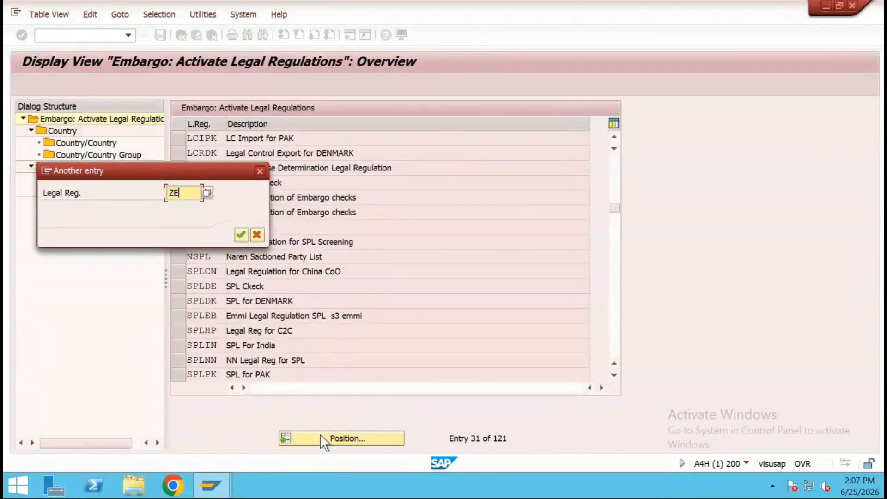
pyautogui.write('N')
pyautogui.click(241, 235)
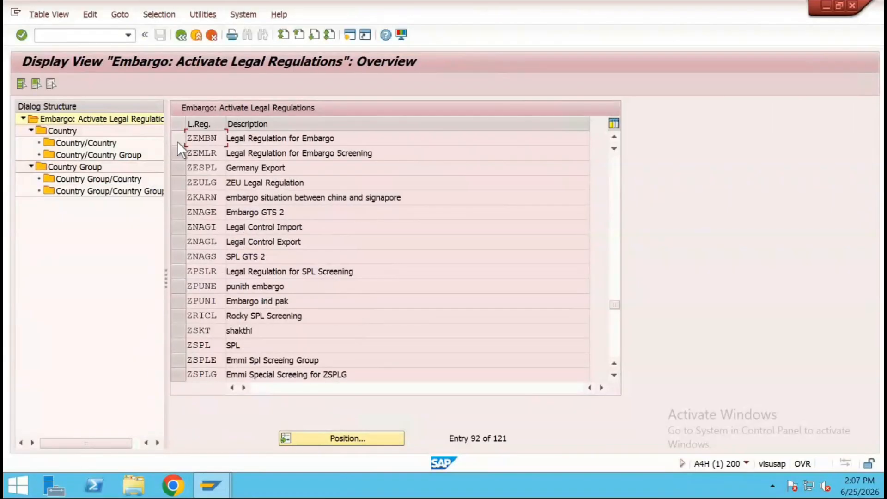
pyautogui.click(178, 142)
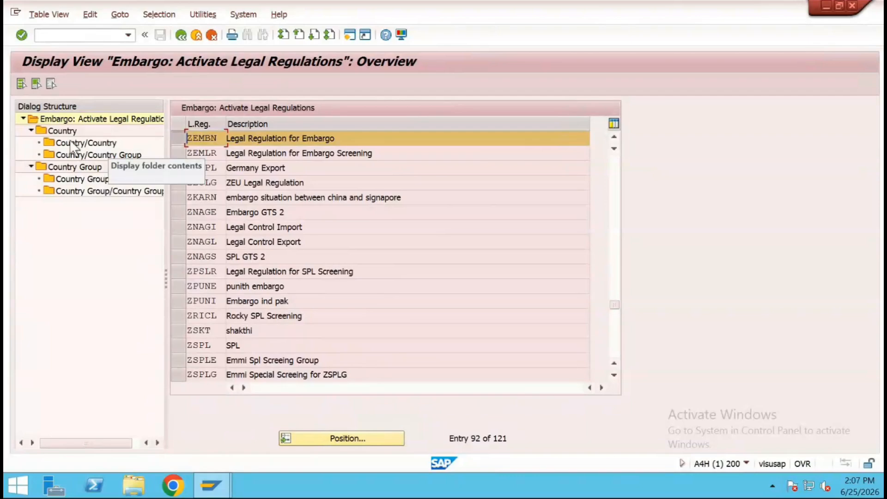
pyautogui.doubleClick(52, 131)
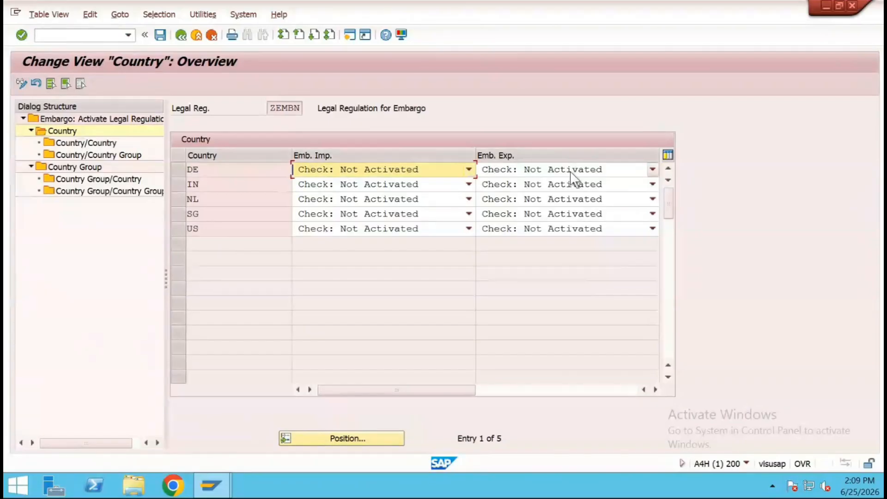
# Set the embargo export check for DE to 1 Dispatch (Exclusively) and change it to 2 Export (Exclusively)
pyautogui.click(543, 173)
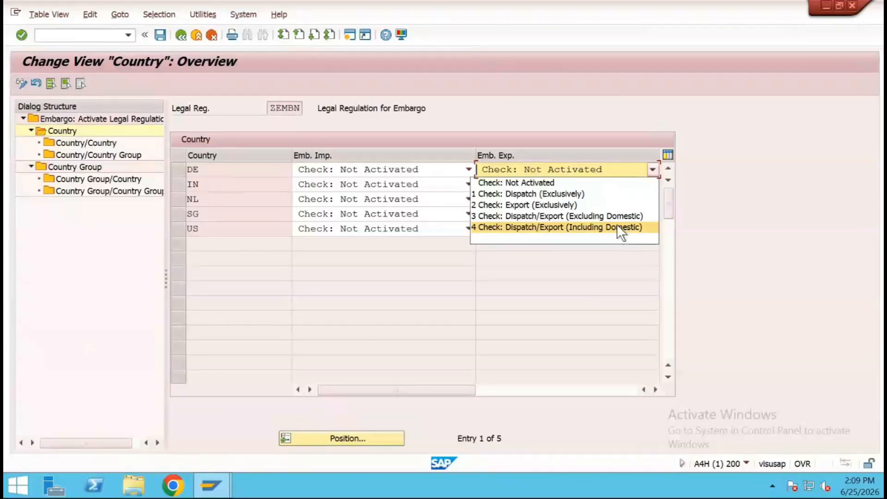
pyautogui.click(531, 196)
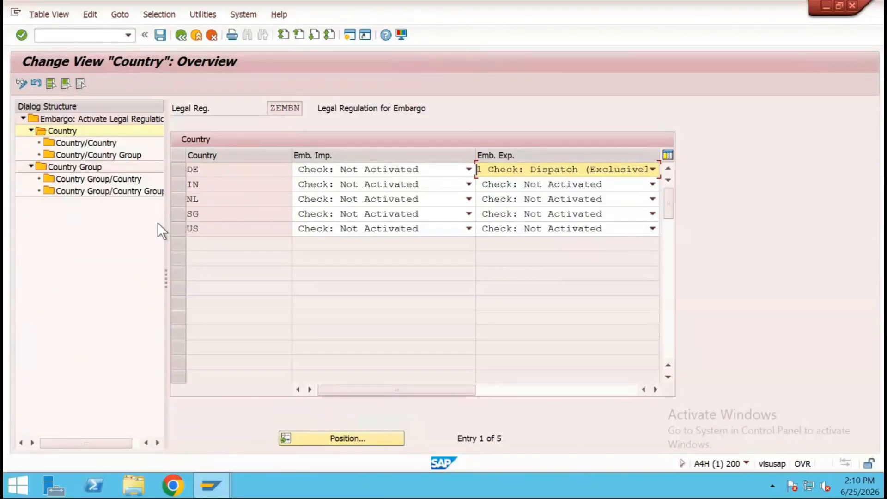
pyautogui.click(552, 171)
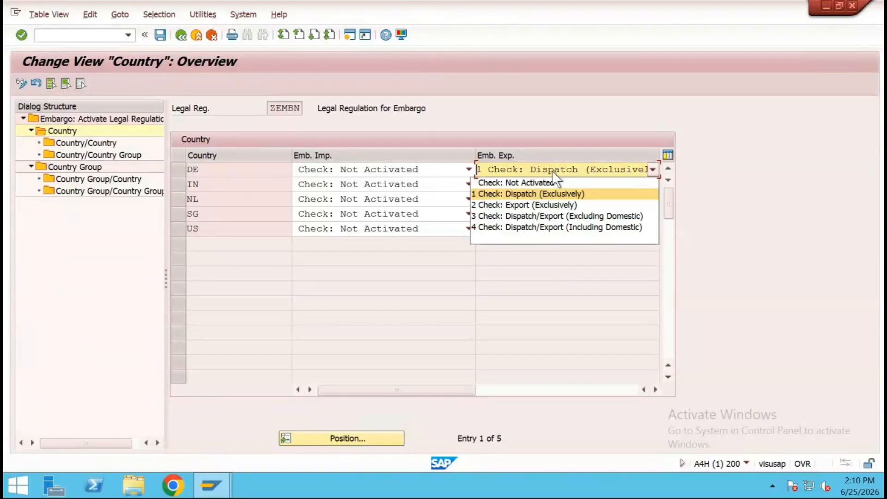
pyautogui.click(547, 206)
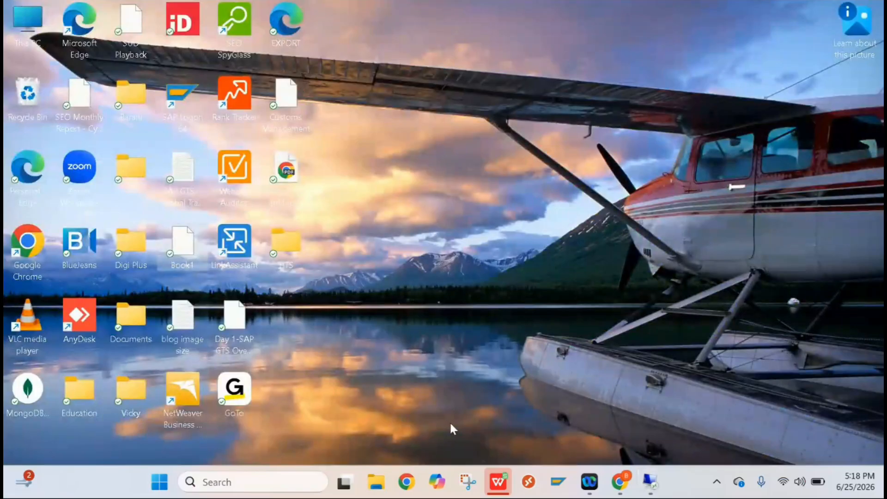
# Switch to the Book1.xlsx workbook and enter the heading Dispatch in cell D97 of the Legal regulation sheet
pyautogui.click(499, 482)
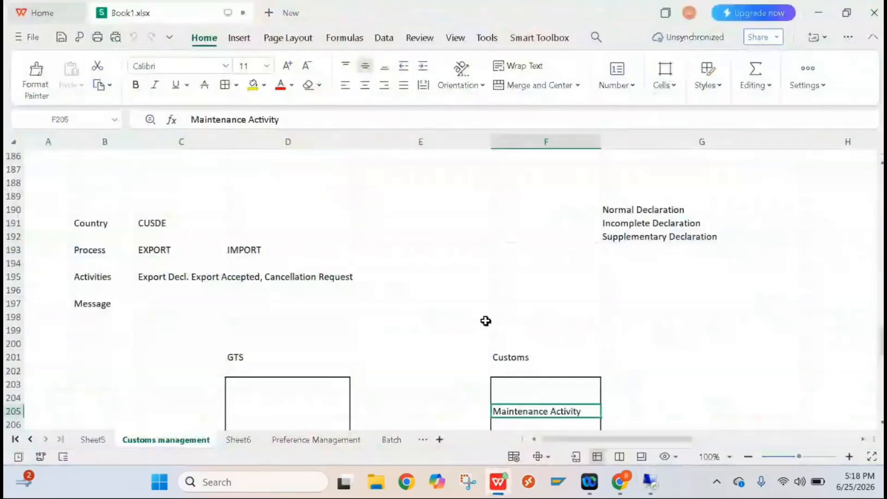
pyautogui.scroll(-7, 485, 319)
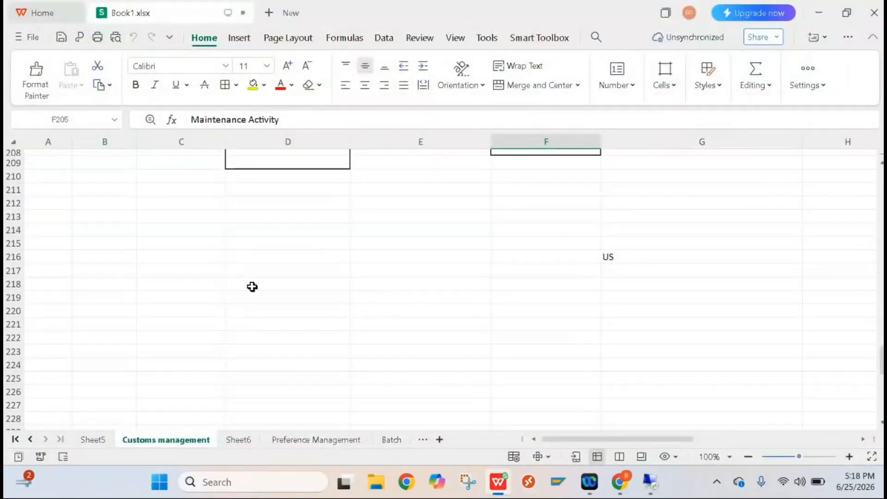
pyautogui.click(16, 439)
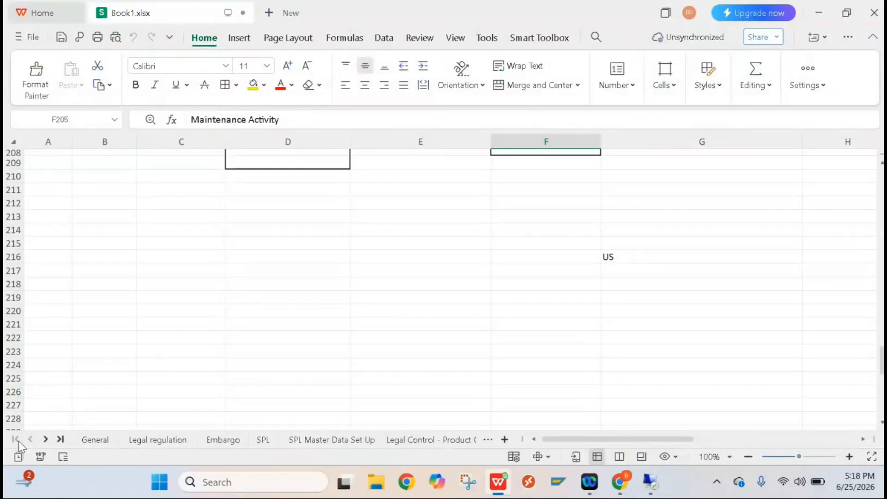
pyautogui.click(170, 442)
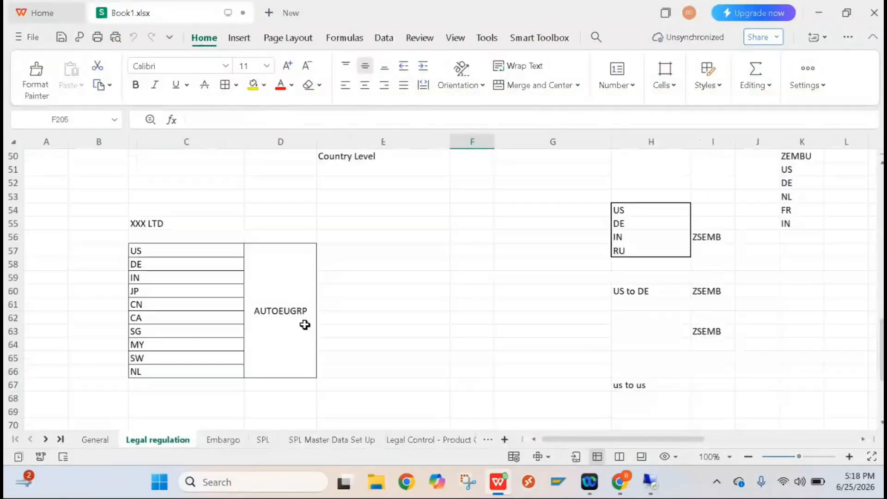
pyautogui.scroll(-12, 310, 323)
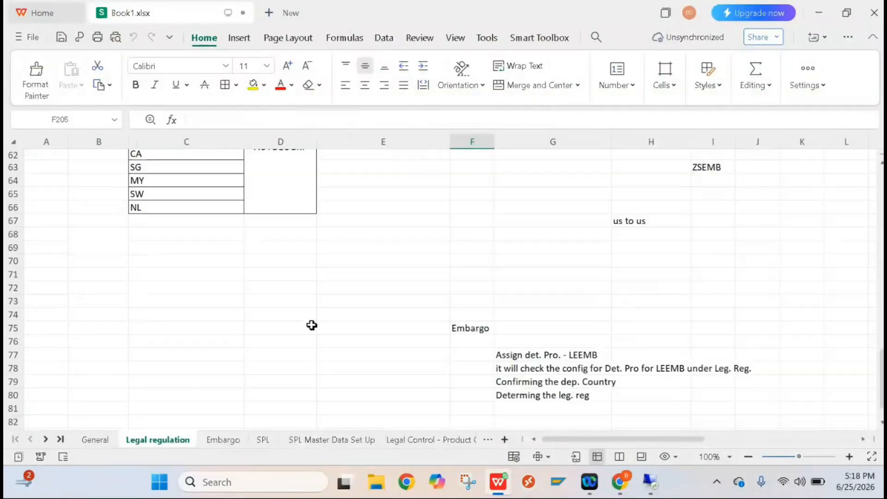
pyautogui.click(248, 254)
pyautogui.write('Dispatc')
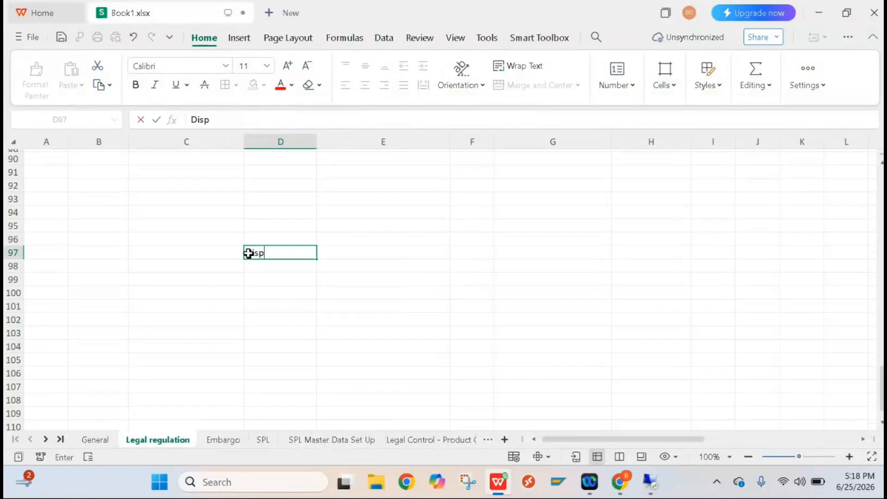
pyautogui.write('h')
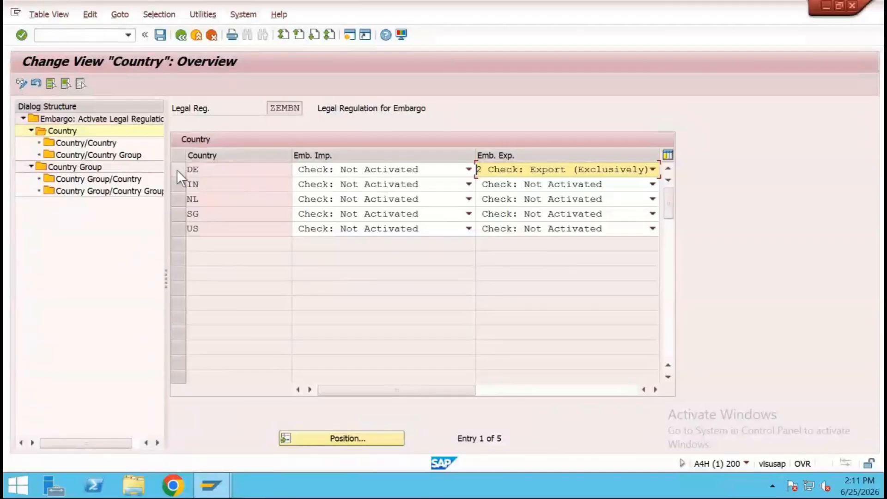
# Return to the SAP Country view and set the DE export check to 1 Dispatch (Exclusively)
pyautogui.click(176, 170)
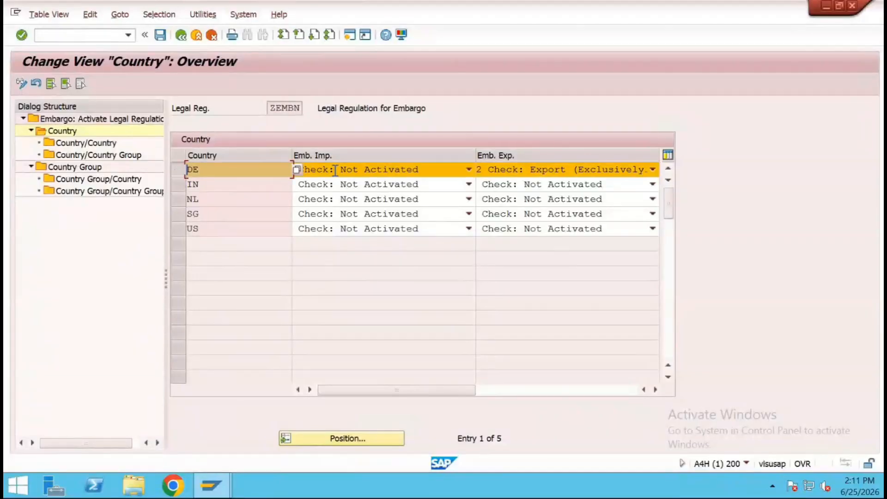
pyautogui.click(545, 168)
pyautogui.click(542, 192)
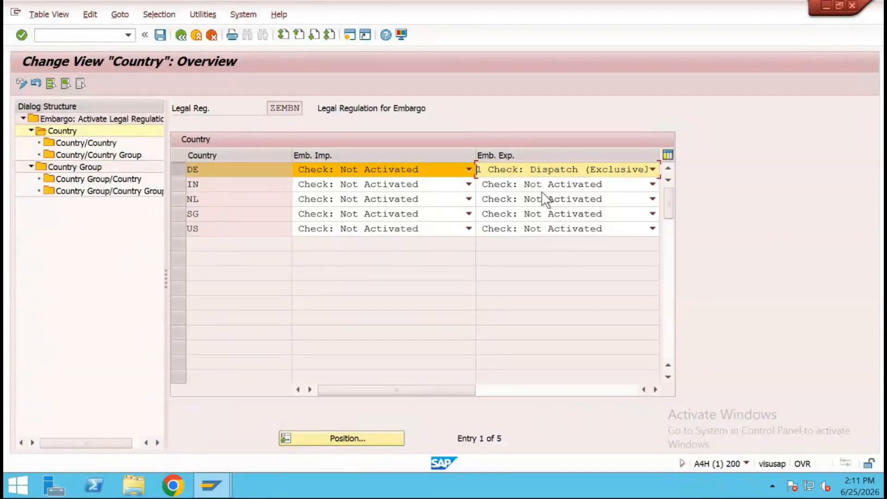
# Switch to the Book1.xlsx workbook and enter the example route DE - NL in cell D99 below Dispatch
pyautogui.hotkey('alt', 'Tab')
pyautogui.press('Escape')
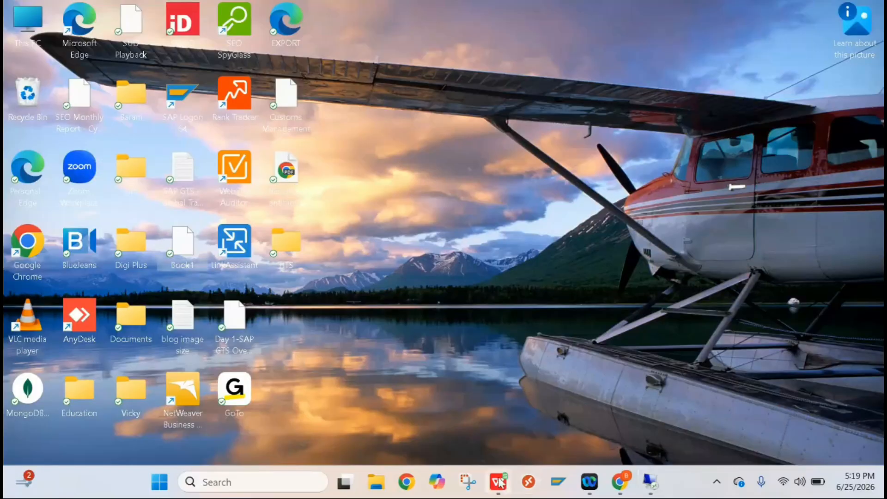
pyautogui.click(499, 482)
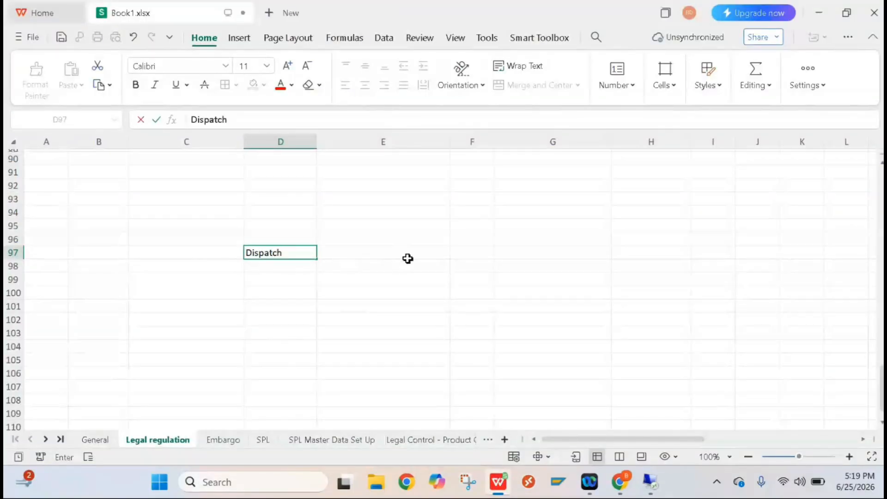
pyautogui.click(269, 280)
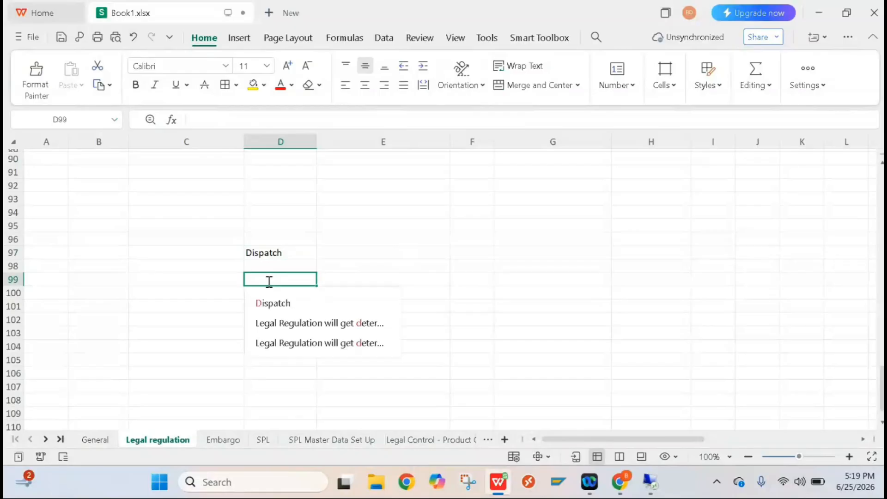
pyautogui.write('DE - NL')
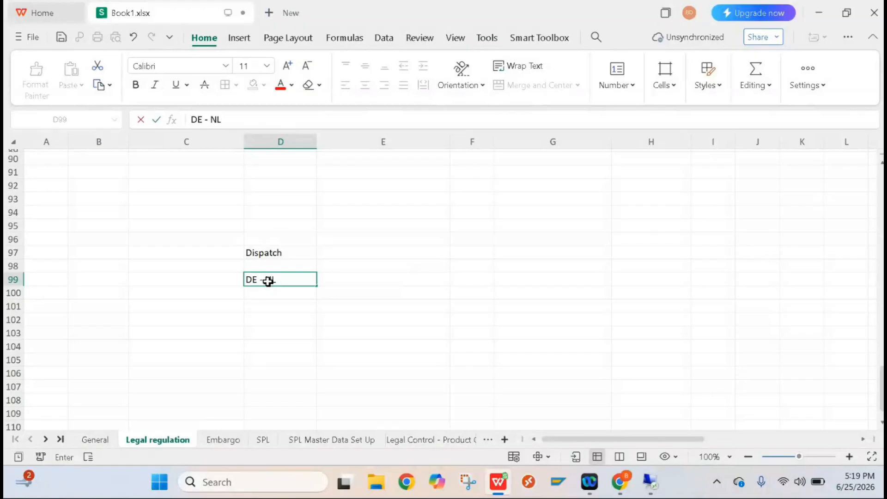
pyautogui.click(374, 279)
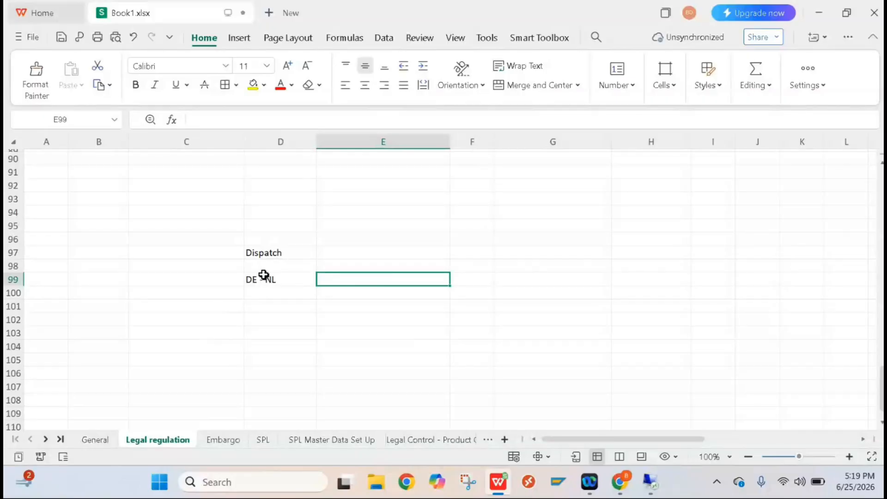
# Add the heading Export in cell D102 of the Legal regulation sheet
pyautogui.click(251, 320)
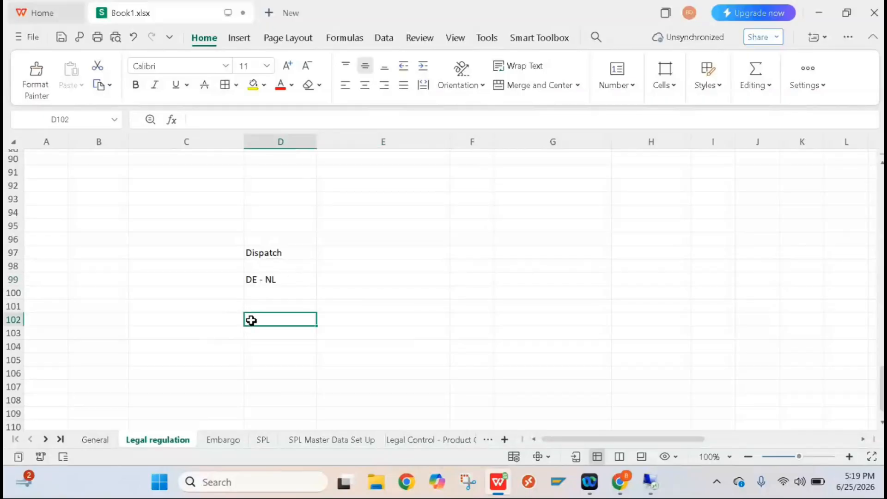
pyautogui.write('E')
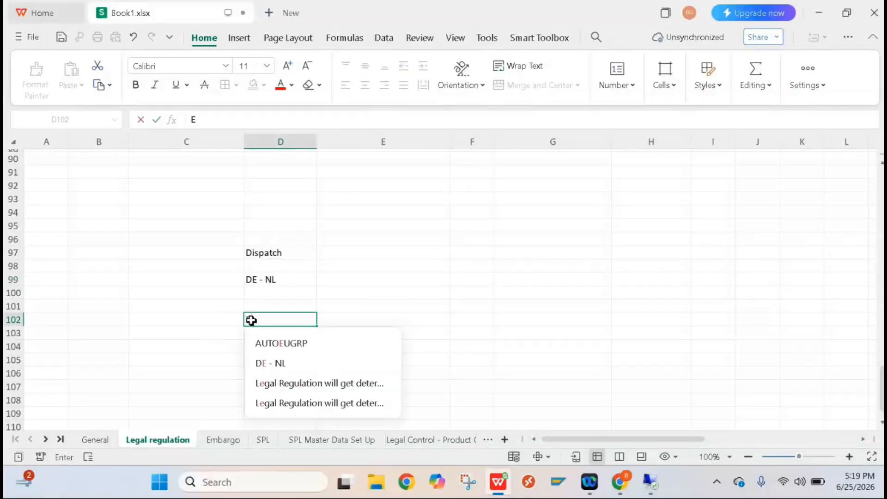
pyautogui.write('xport')
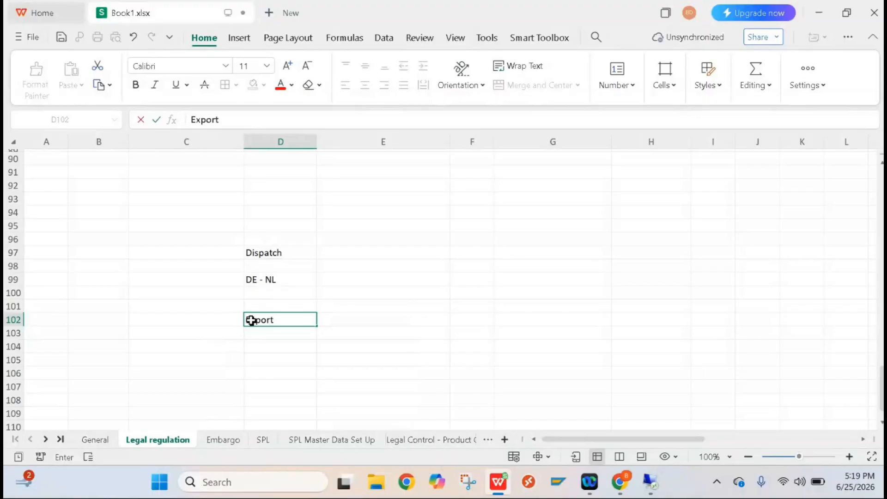
# Switch to the SAP Country view and set the embargo export check for DE to 2 Export (Exclusively)
pyautogui.hotkey('alt', 'Tab')
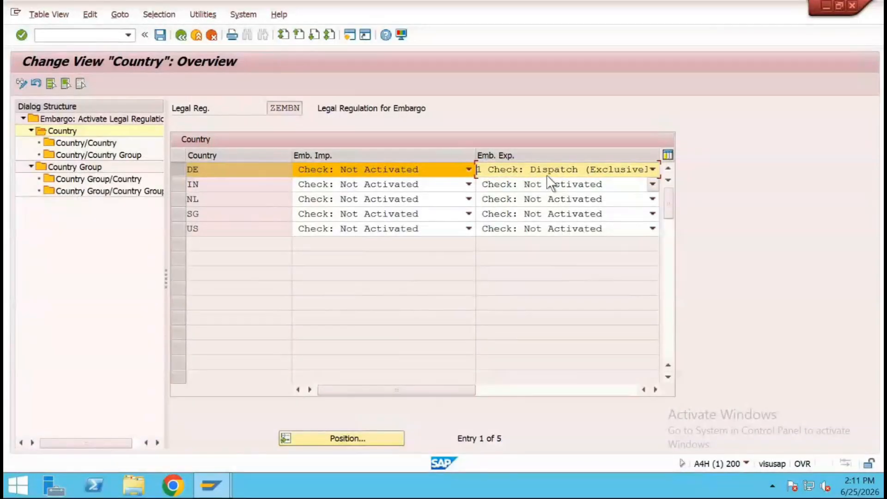
pyautogui.click(547, 175)
pyautogui.click(522, 206)
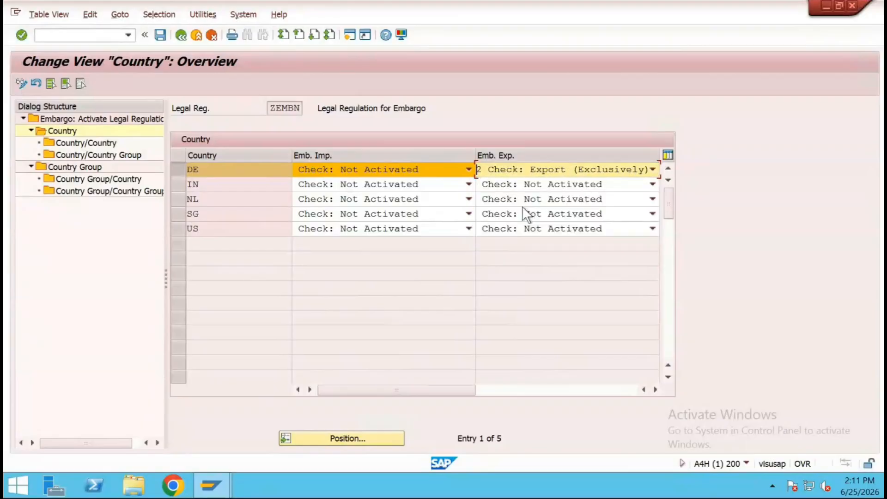
# Switch to the Book1.xlsx workbook and enter the route DE - NL in cell D104 below Export
pyautogui.press('super+d')
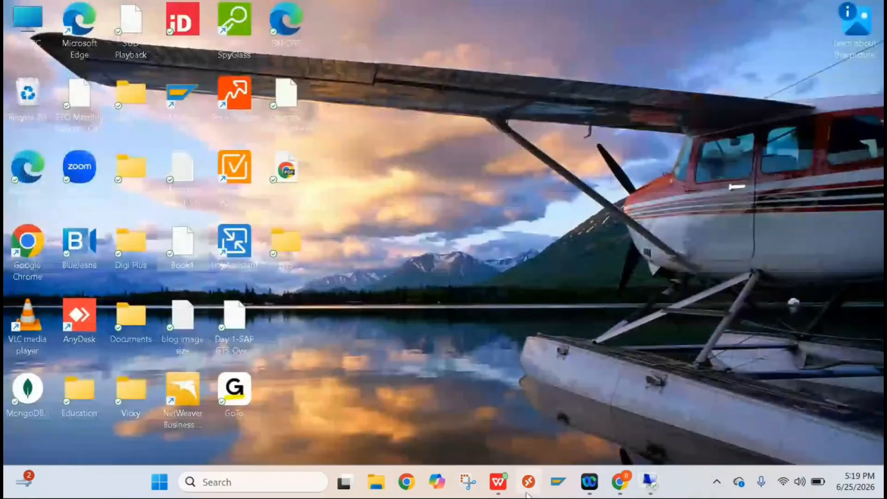
pyautogui.click(498, 482)
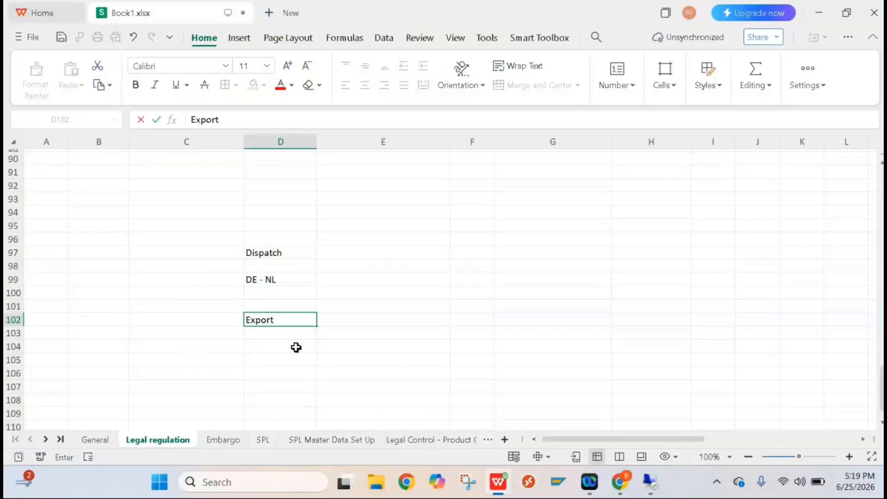
pyautogui.click(266, 349)
pyautogui.write('DE')
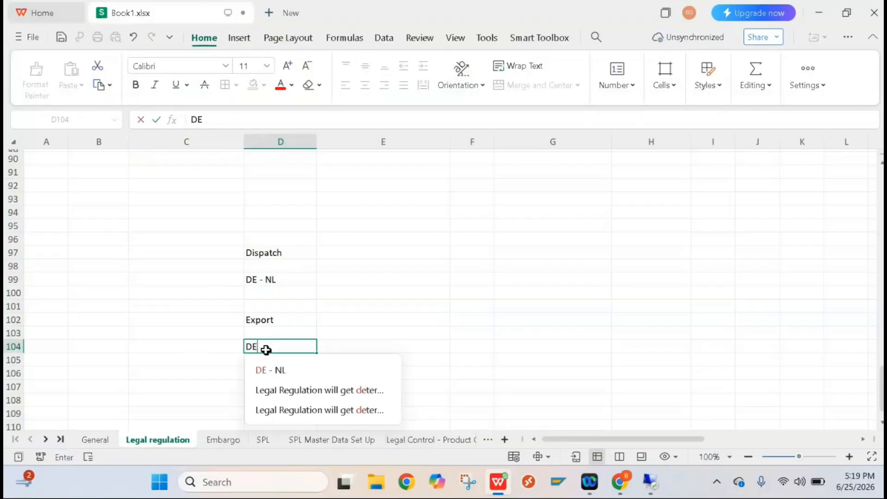
pyautogui.write(' - NL')
pyautogui.press('Return')
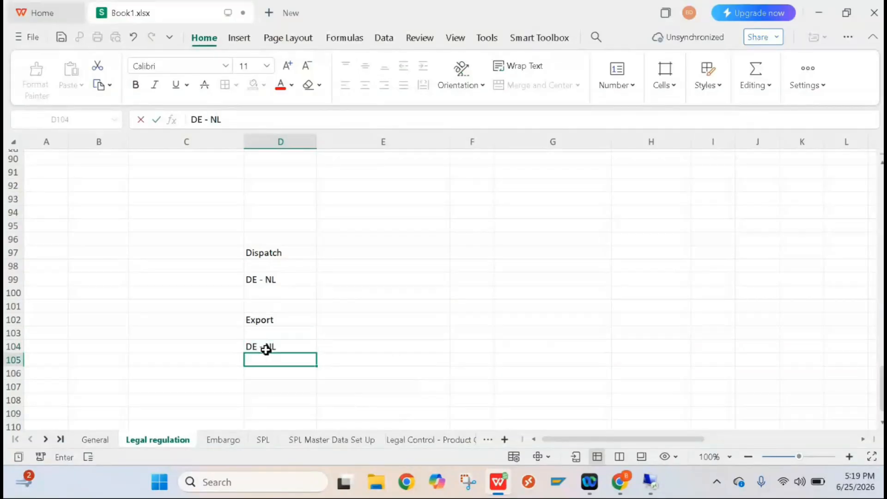
# Enter the route DE - US in cell D106 as a second example below Export
pyautogui.press('Return')
pyautogui.write('DE ')
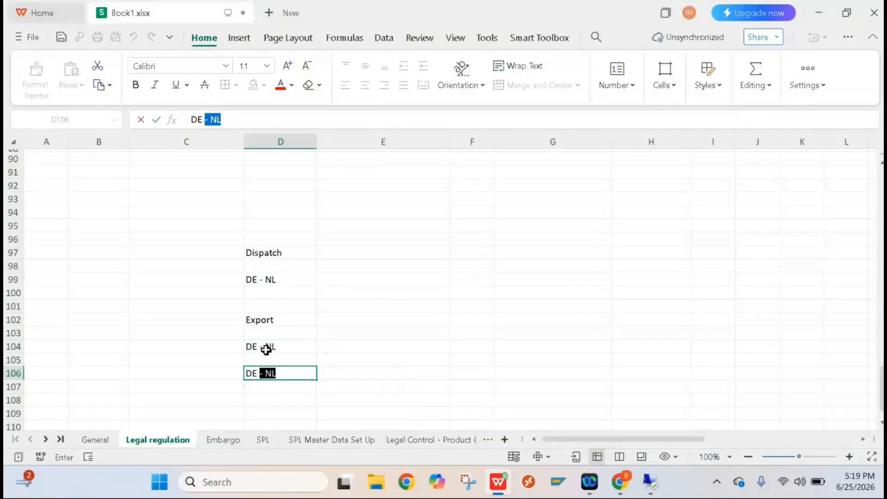
pyautogui.write('- US')
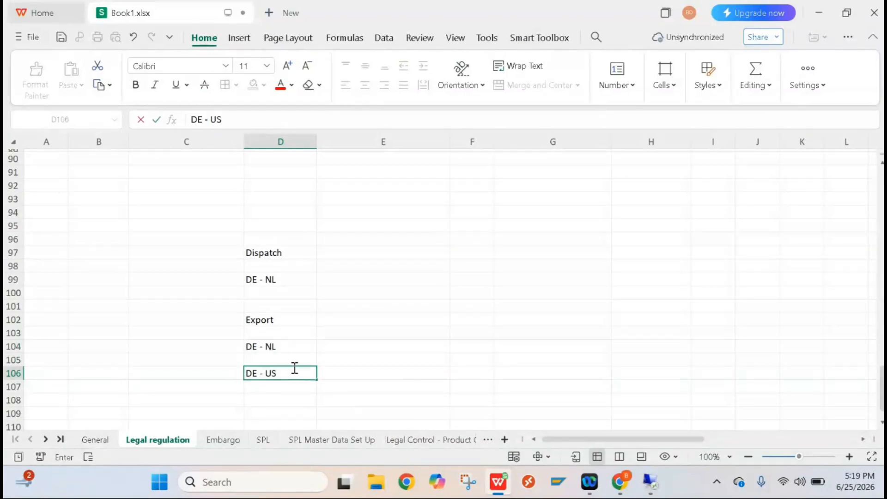
pyautogui.click(259, 322)
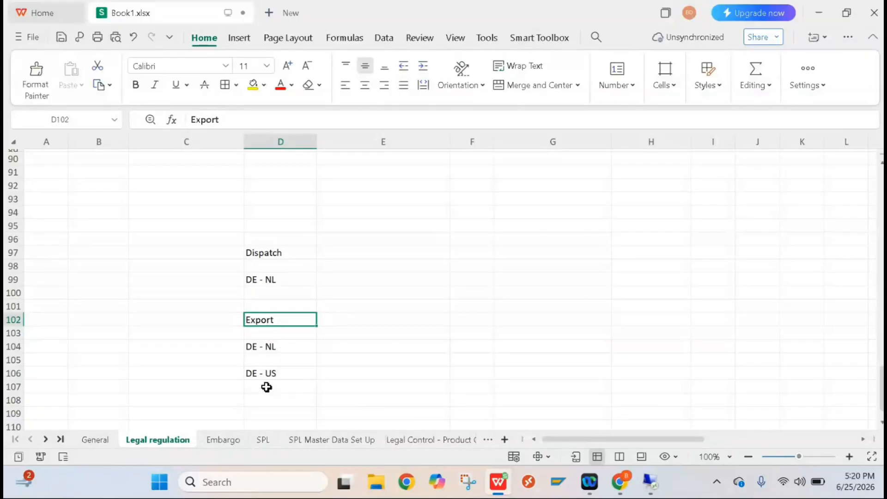
pyautogui.click(257, 374)
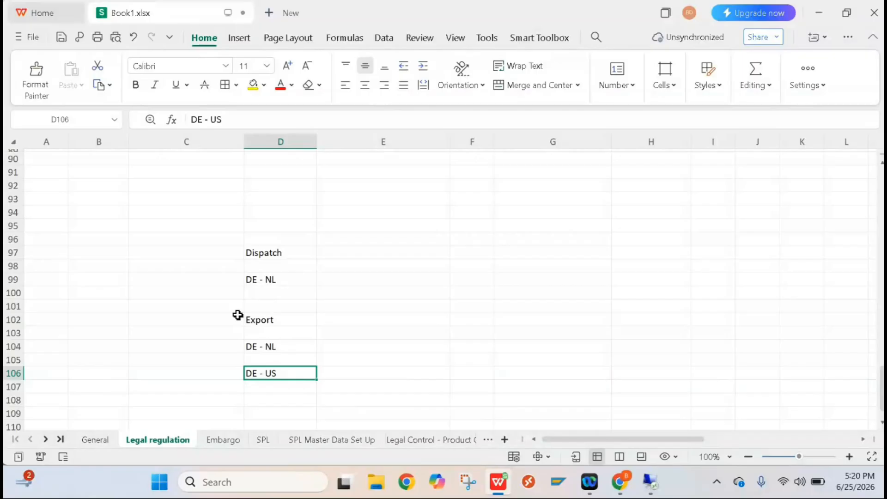
# Switch to the SAP Country view and set the embargo export check for DE to 3 Dispatch/Export (Excluding Domestic)
pyautogui.press('super+d')
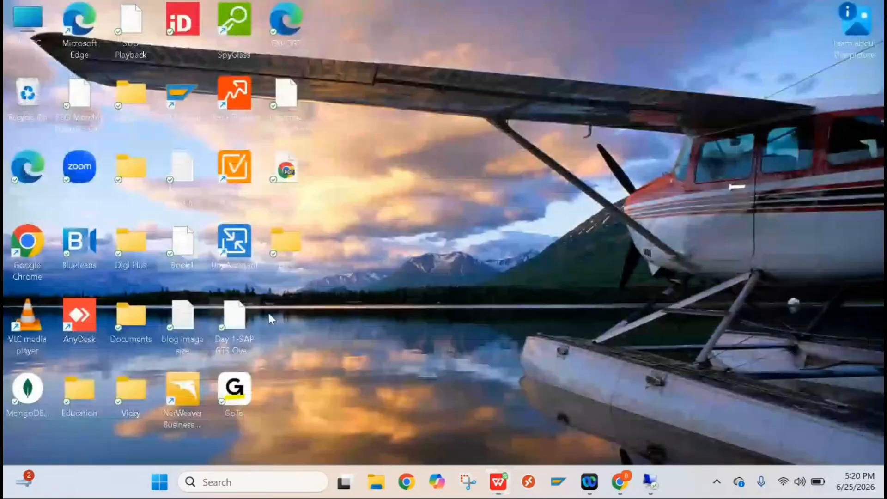
pyautogui.click(652, 483)
pyautogui.click(568, 169)
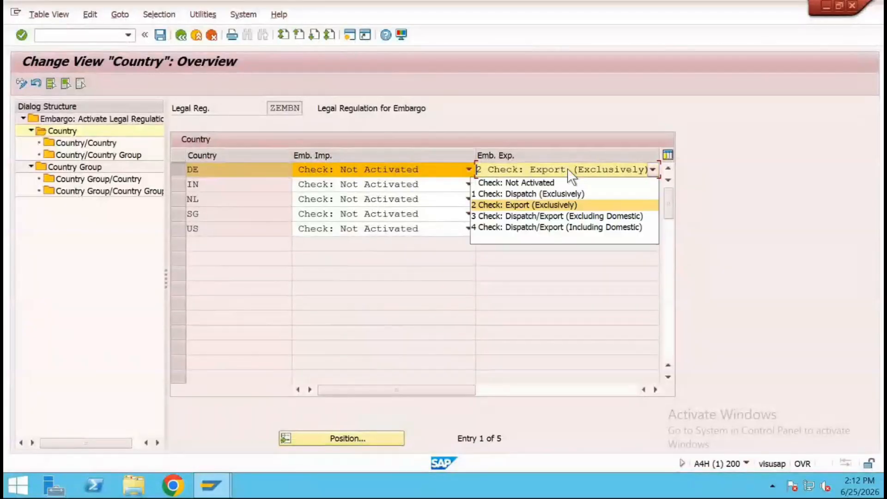
pyautogui.click(545, 217)
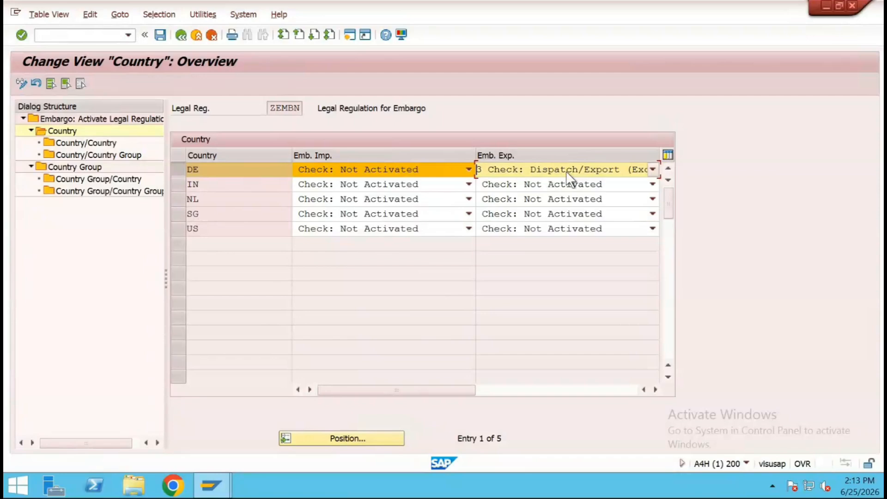
pyautogui.click(566, 171)
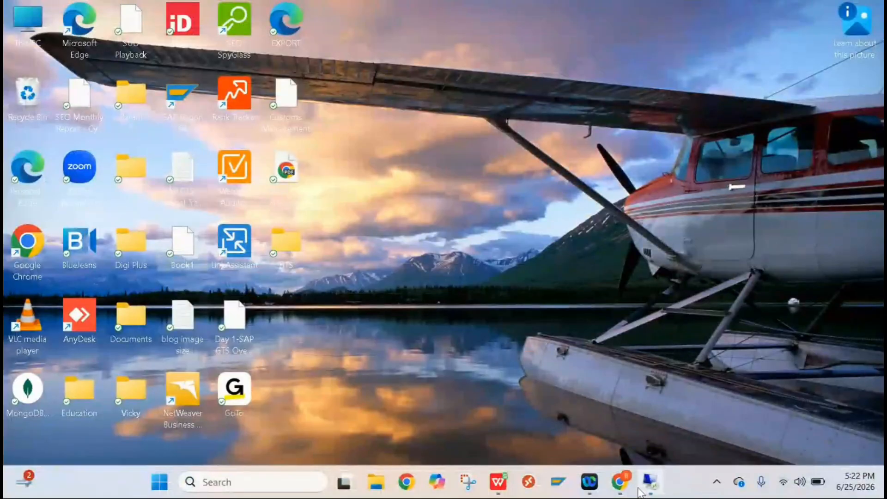
# Switch to the Book1.xlsx workbook and enter the domestic example Hamburg - Frankfrut in cell D108
pyautogui.click(495, 490)
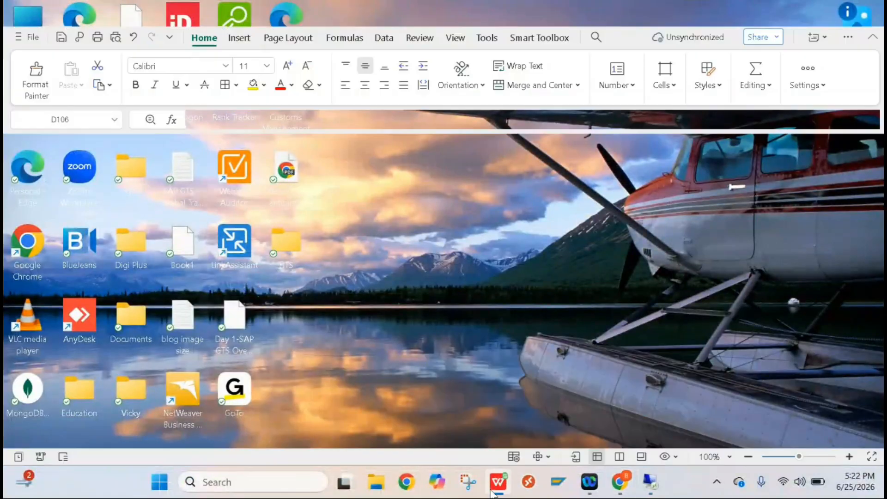
pyautogui.scroll(-2, 371, 386)
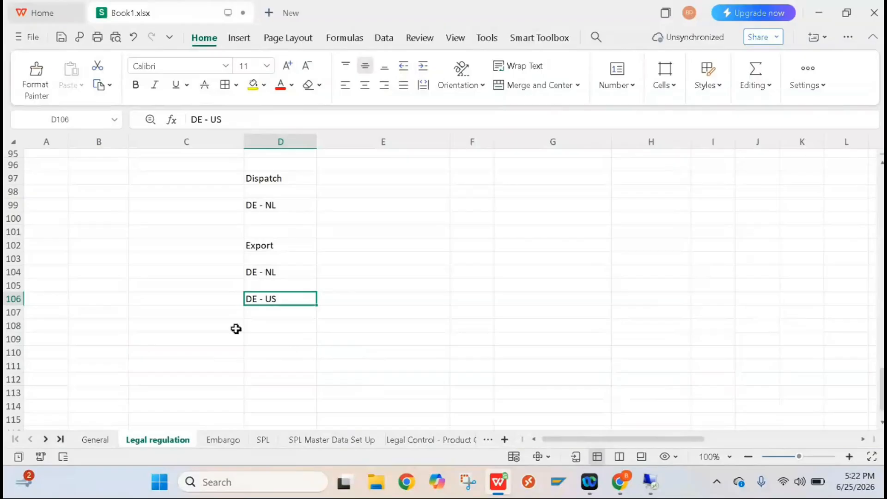
pyautogui.click(251, 327)
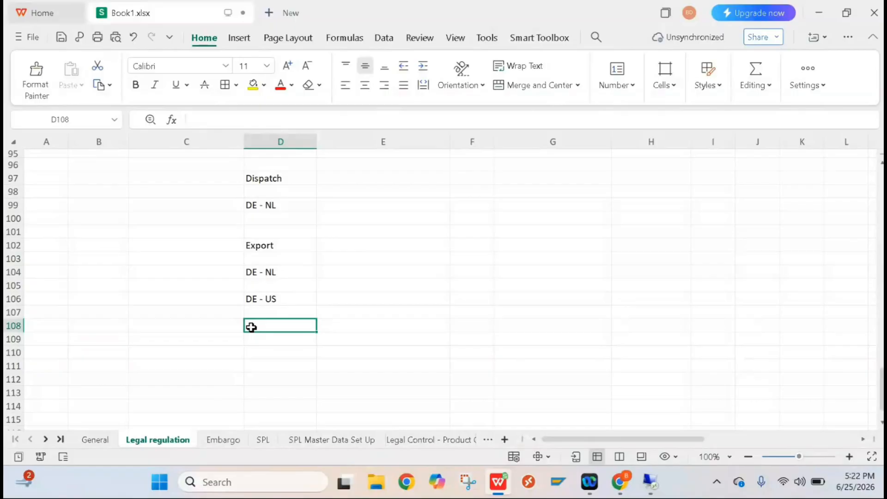
pyautogui.write('H')
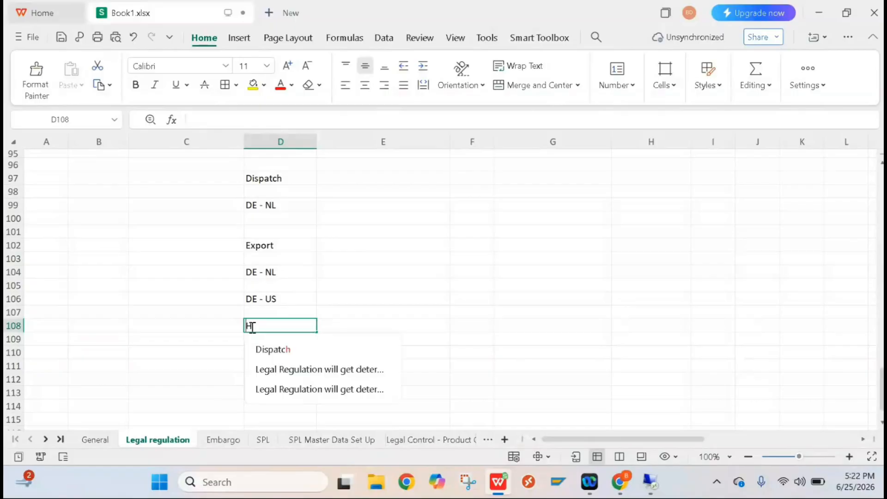
pyautogui.write('amb')
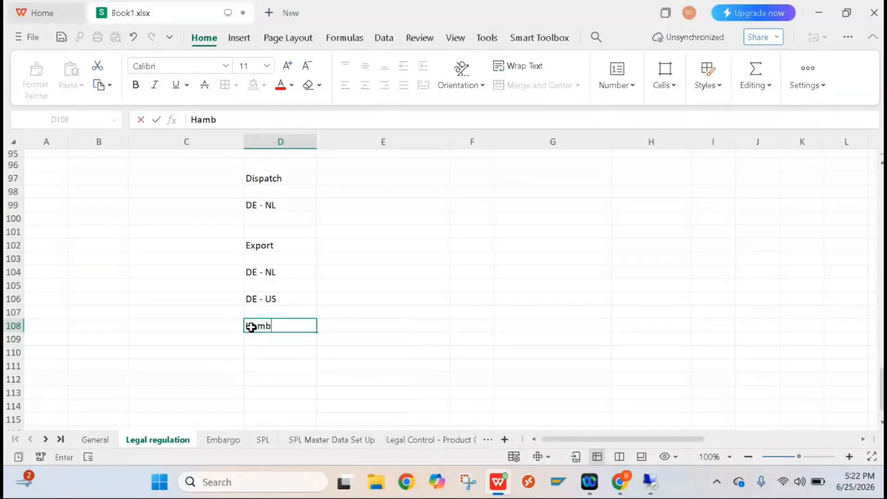
pyautogui.write('urg - Frank')
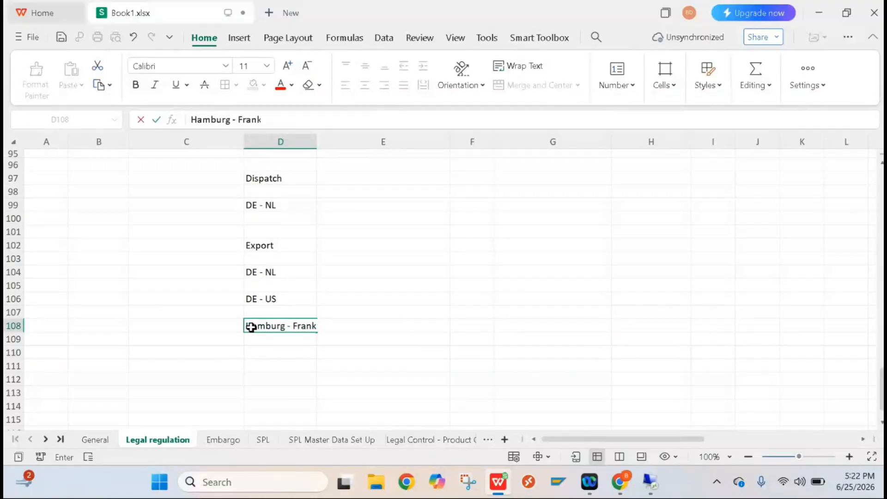
pyautogui.write('frut')
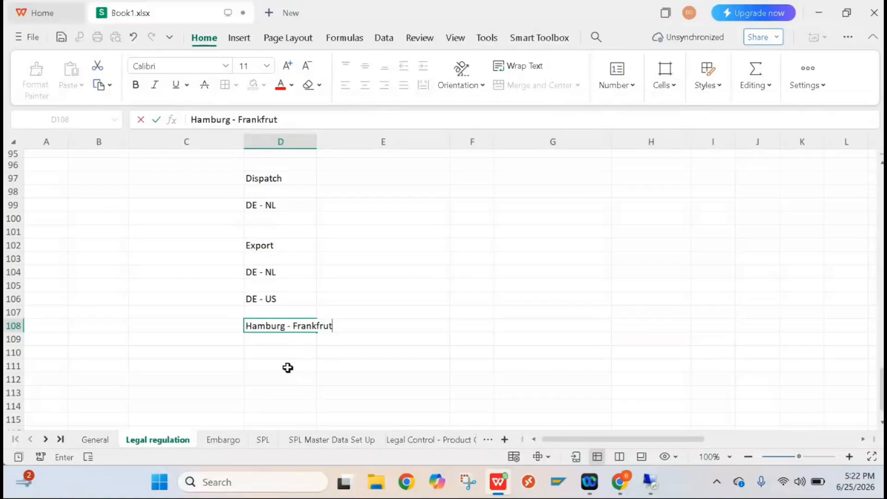
# Switch to the SAP Country view and set the embargo export check for DE to 4 Dispatch/Export (Including Domestic)
pyautogui.press('super+d')
pyautogui.hotkey('alt', 'Tab')
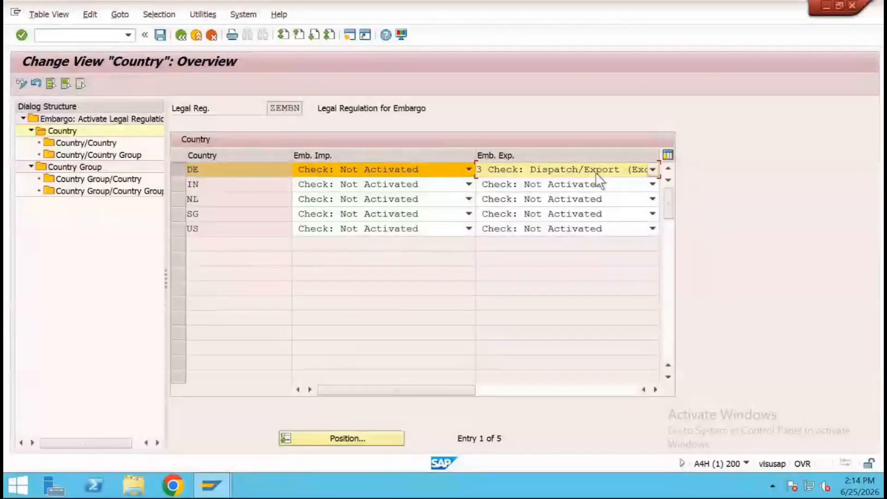
pyautogui.click(596, 174)
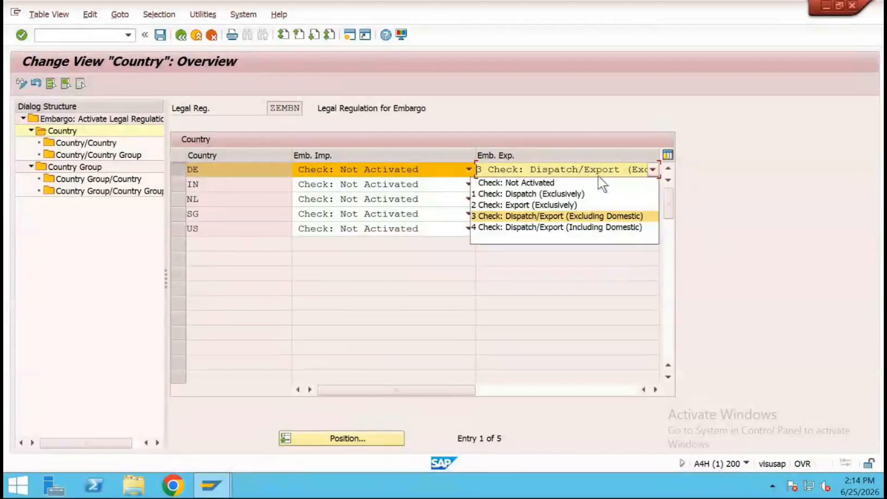
pyautogui.click(635, 228)
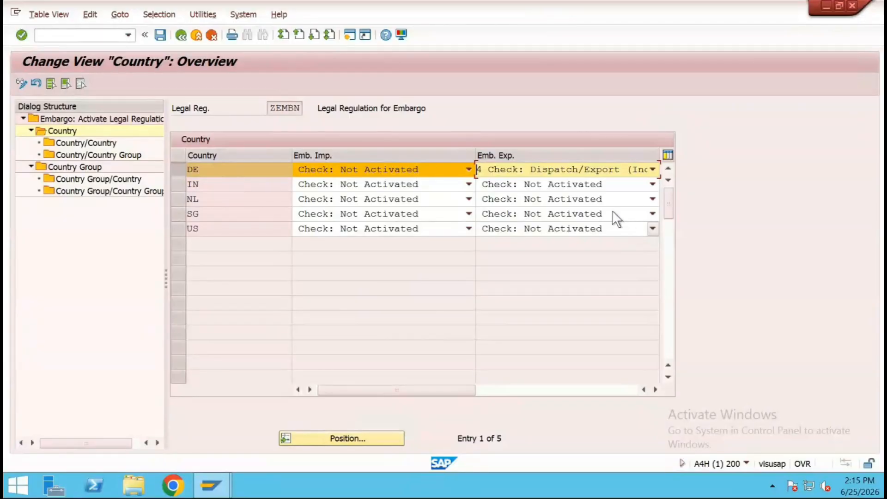
pyautogui.click(573, 168)
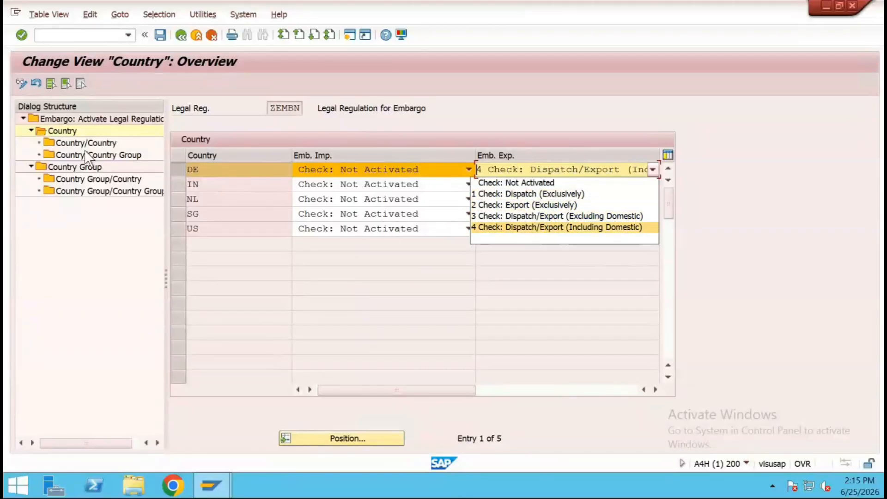
pyautogui.click(540, 227)
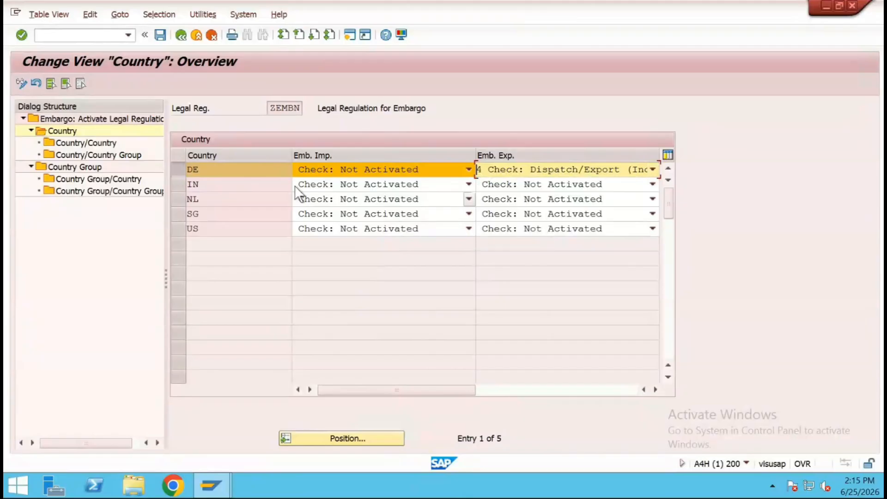
# Set the embargo export check for IN, NL, SG and US to 4 Dispatch/Export (Including Domestic)
pyautogui.click(554, 183)
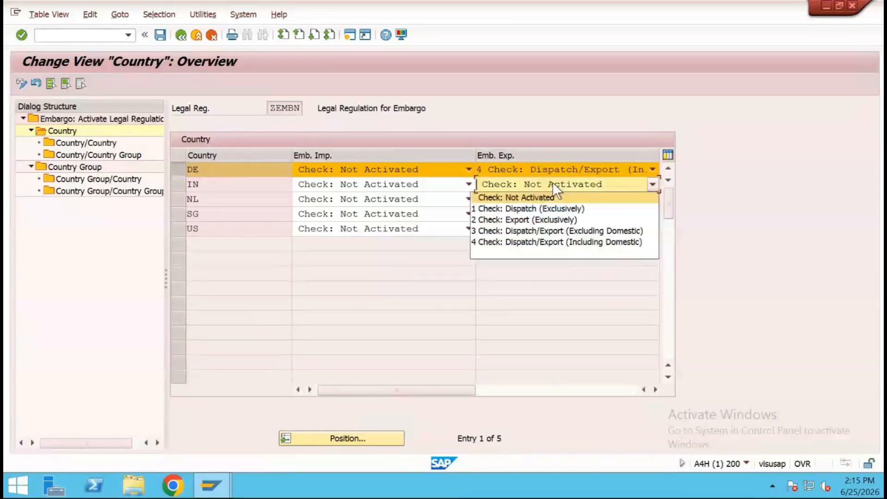
pyautogui.click(537, 241)
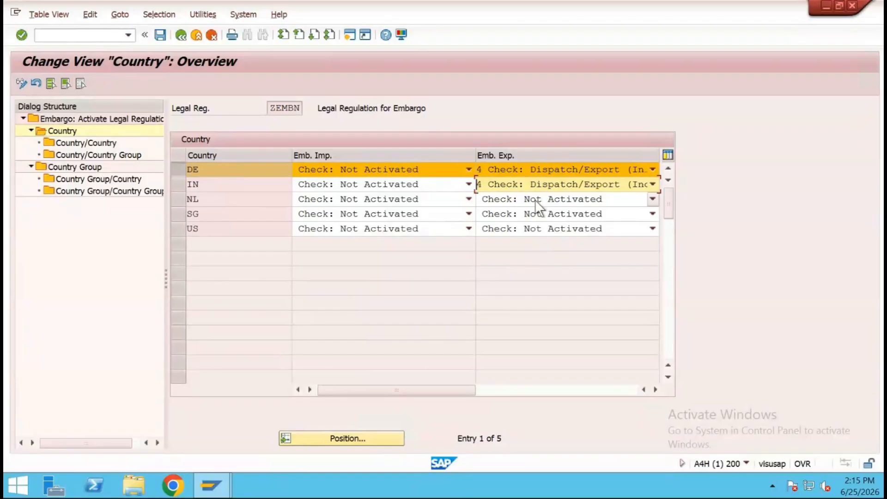
pyautogui.click(535, 200)
pyautogui.click(542, 255)
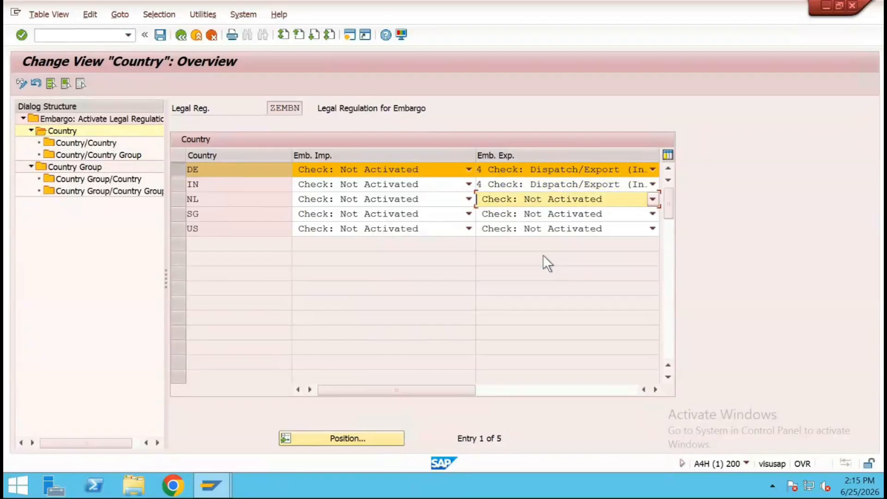
pyautogui.click(542, 213)
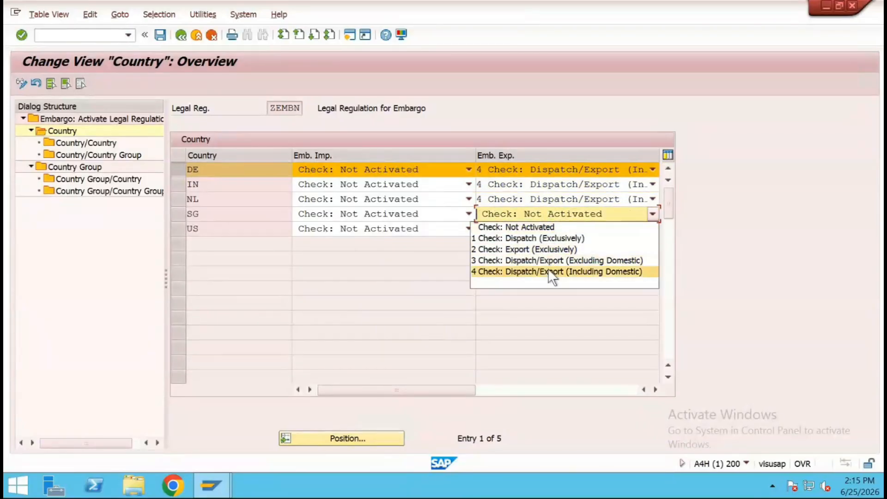
pyautogui.click(549, 273)
pyautogui.click(555, 227)
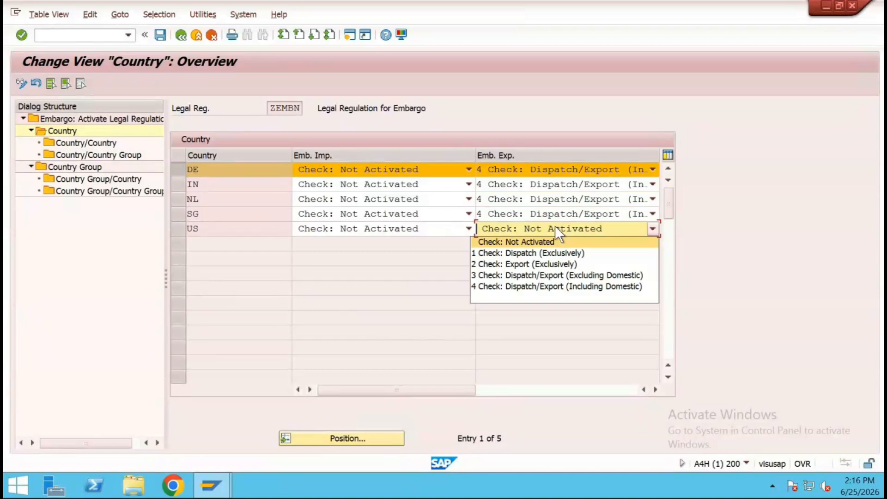
pyautogui.click(554, 286)
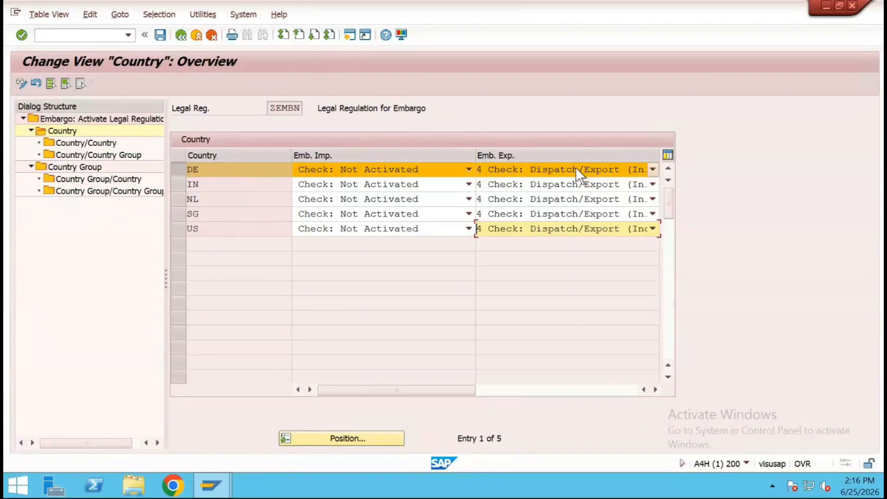
# Select 4 Receipt/Import (including domestic) as the embargo import check for DE, and replace it with 1 Receipt (Exclusively)
pyautogui.click(359, 171)
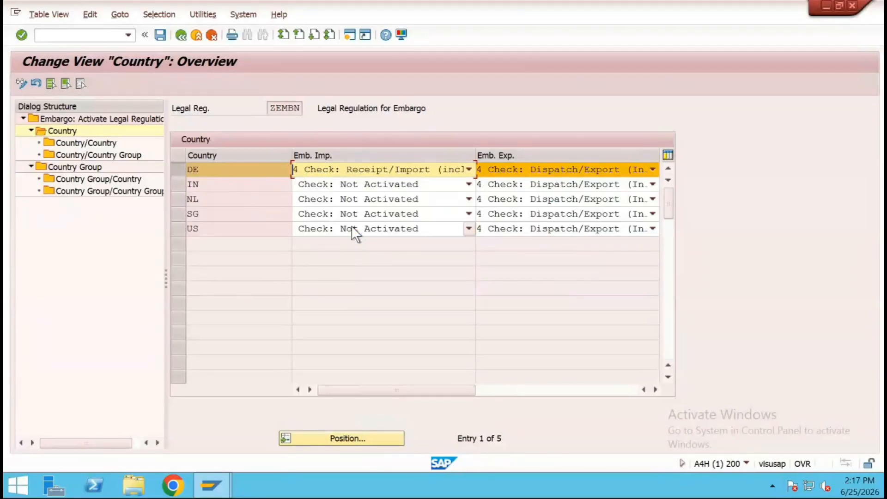
pyautogui.click(406, 169)
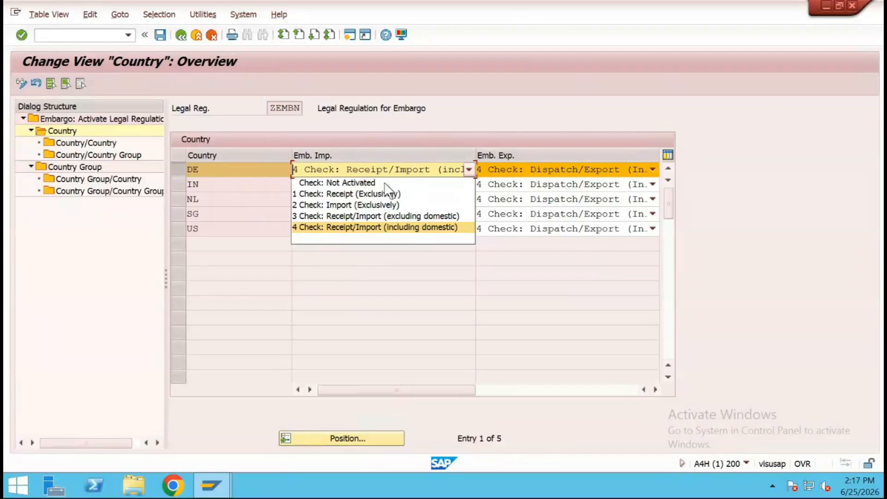
pyautogui.click(358, 194)
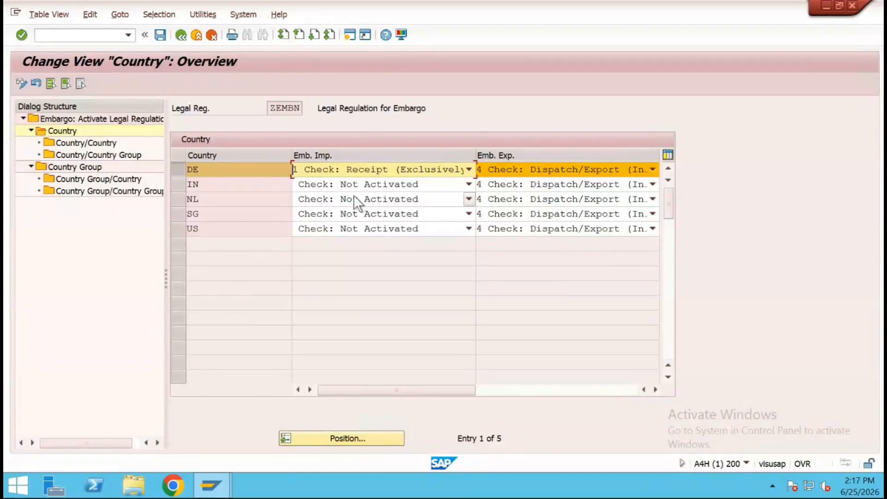
# Change the embargo import check for DE to 2 Import (Exclusively), and replace it with 3 Receipt/Import (excluding domestic)
pyautogui.click(331, 166)
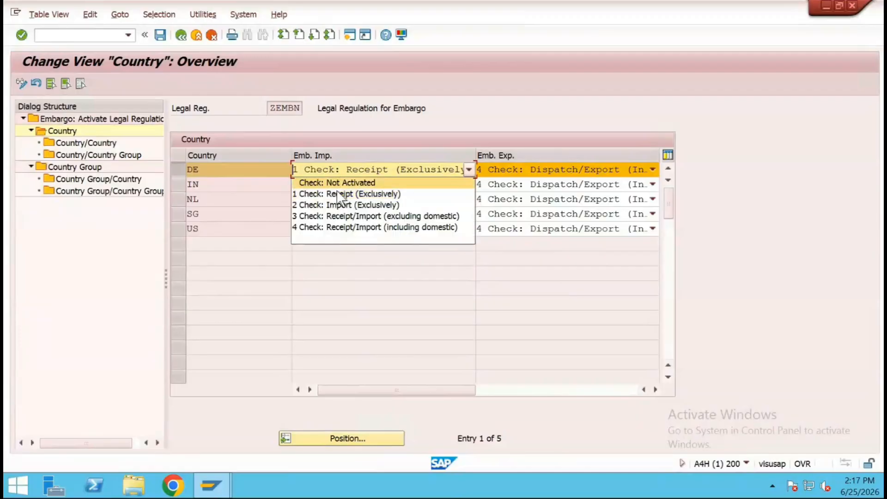
pyautogui.click(341, 205)
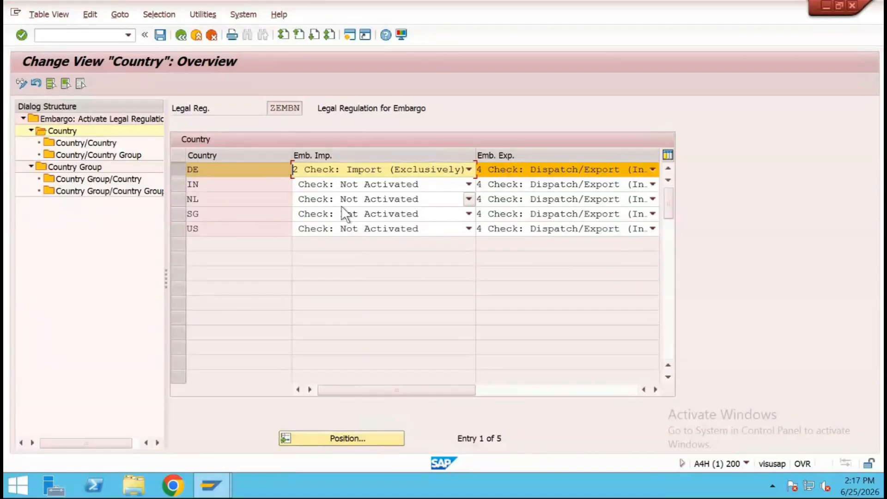
pyautogui.click(370, 169)
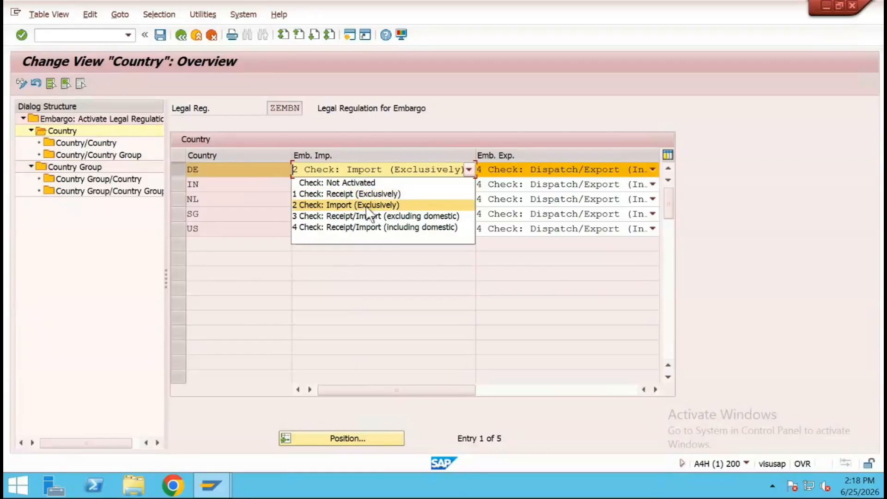
pyautogui.click(367, 218)
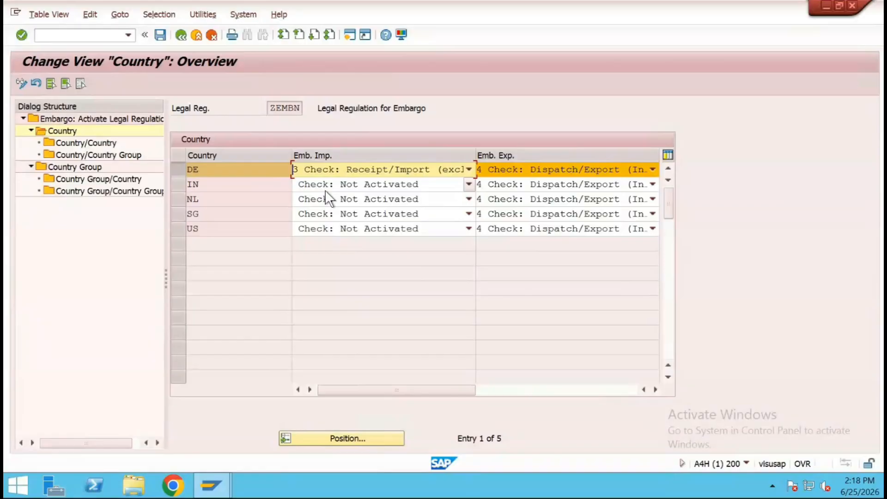
# Set the embargo import check for DE to 4 Receipt/Import (including domestic)
pyautogui.click(354, 171)
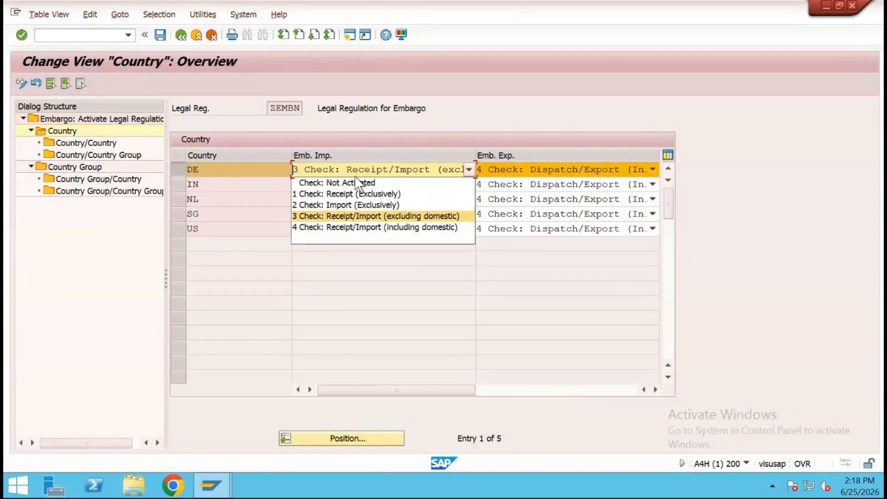
pyautogui.click(380, 228)
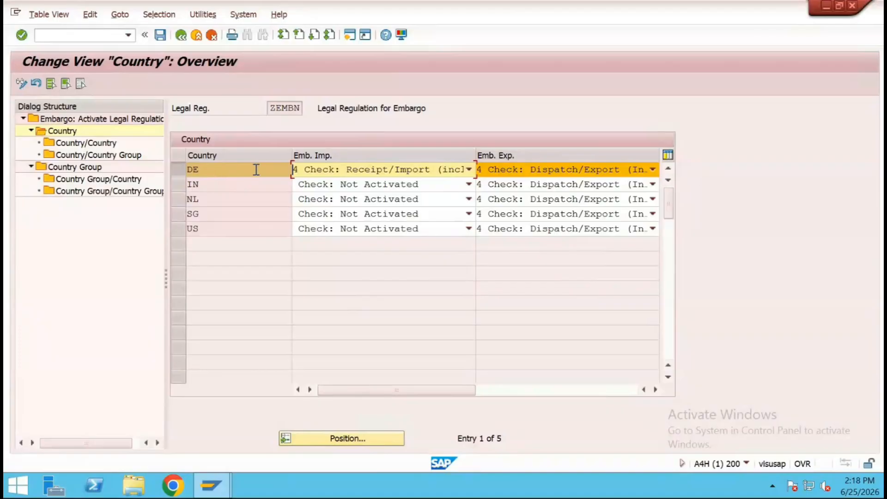
# Set the embargo import check for IN, NL, SG and US to 4 Receipt/Import (including domestic)
pyautogui.click(300, 183)
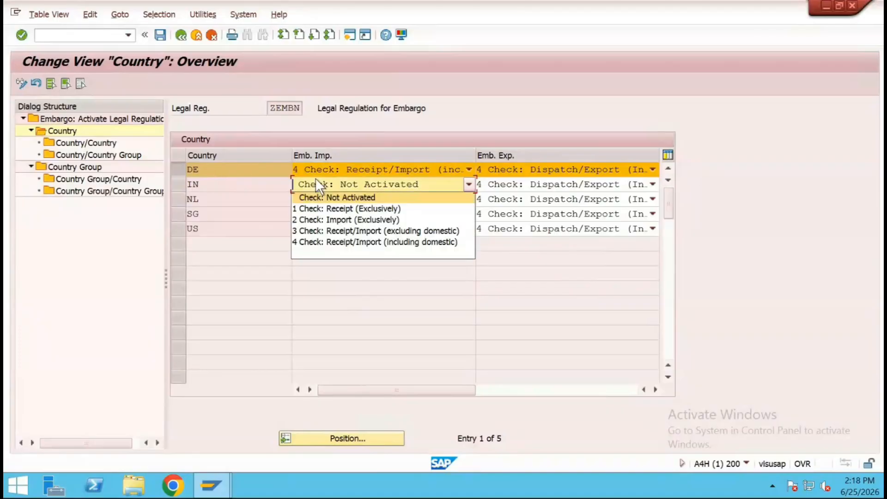
pyautogui.click(358, 242)
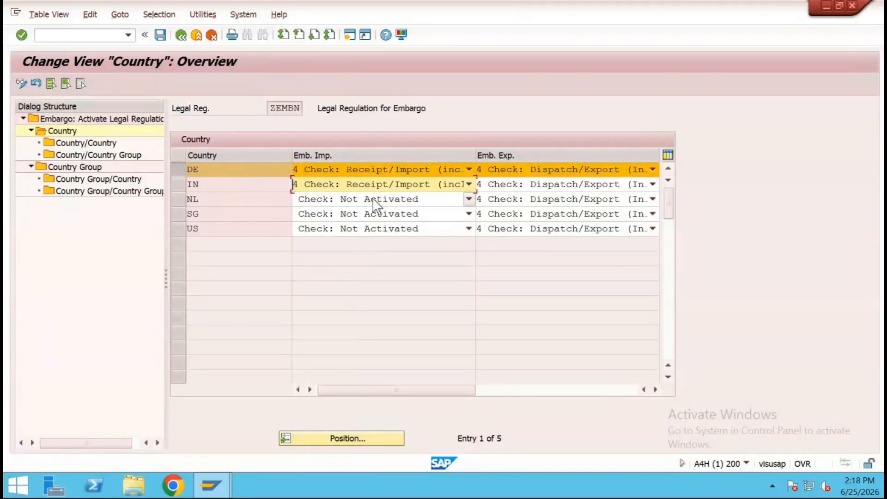
pyautogui.click(372, 198)
pyautogui.click(356, 259)
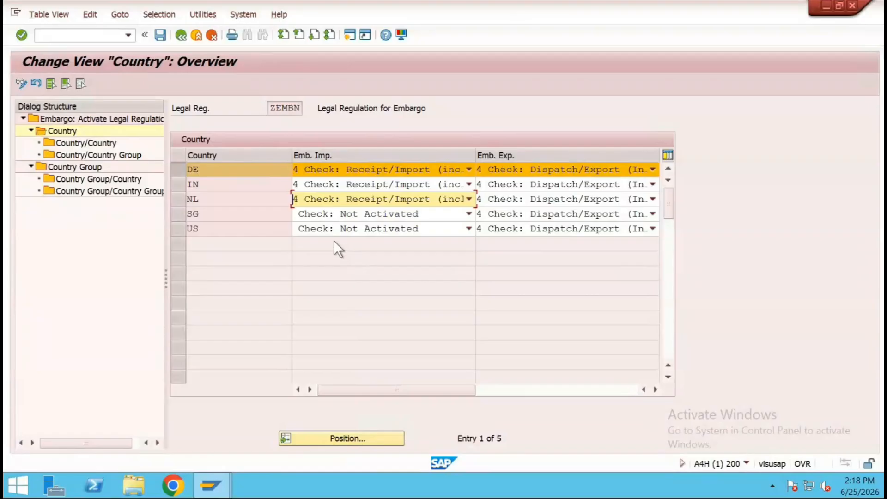
pyautogui.click(315, 215)
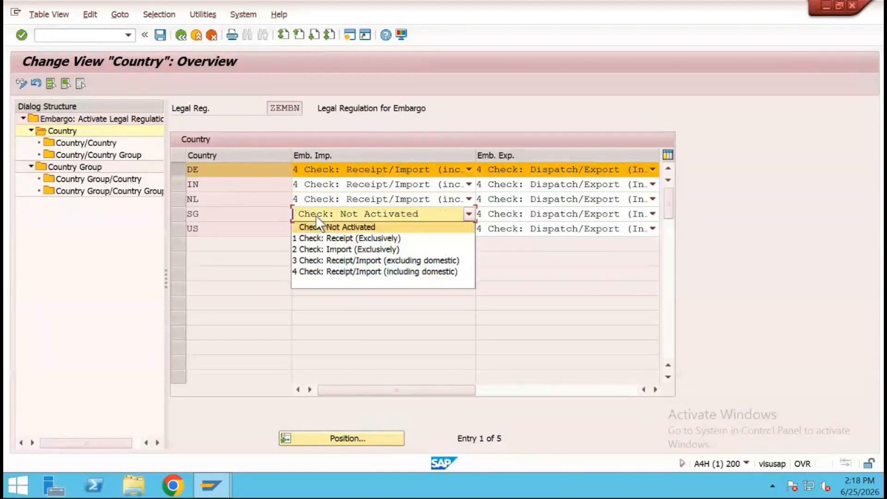
pyautogui.click(328, 270)
pyautogui.click(399, 229)
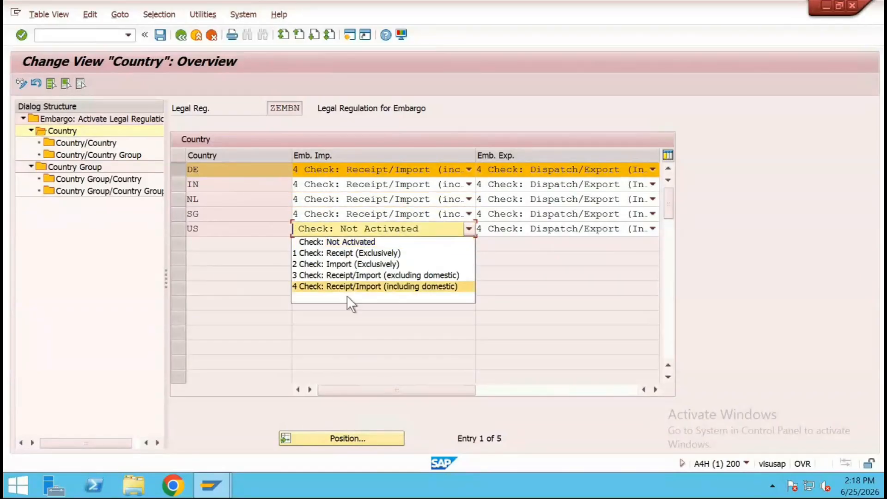
pyautogui.click(346, 287)
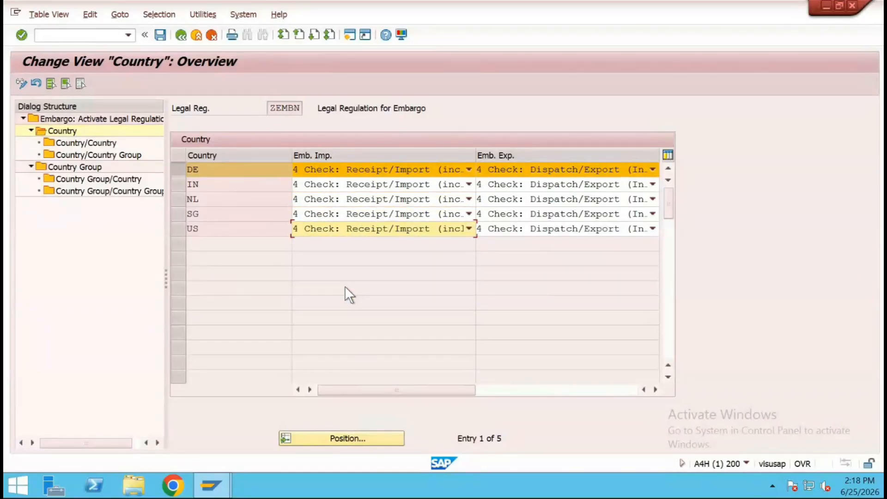
# Save the country check settings under the TESTING customizing request and return to the IMG structure
pyautogui.click(156, 40)
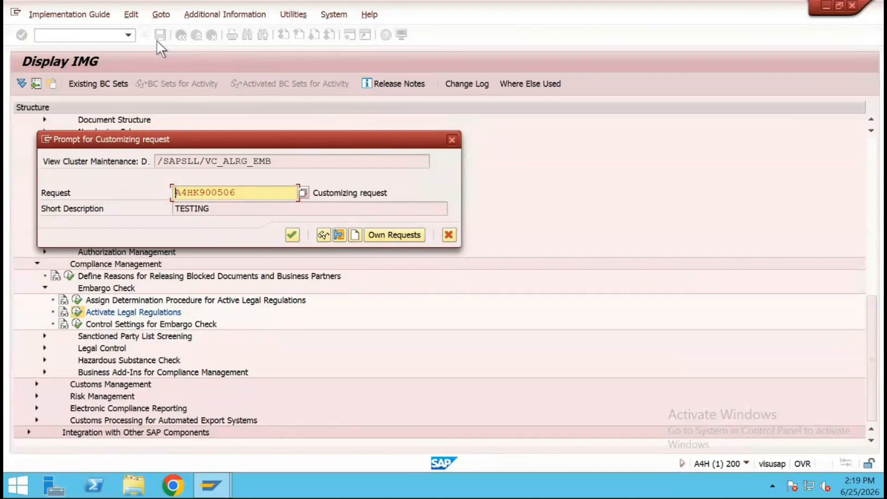
pyautogui.click(292, 235)
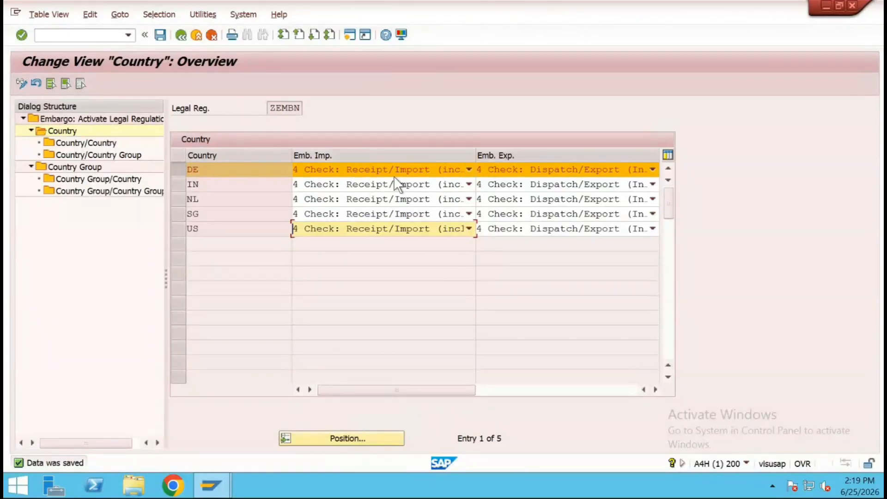
pyautogui.click(177, 31)
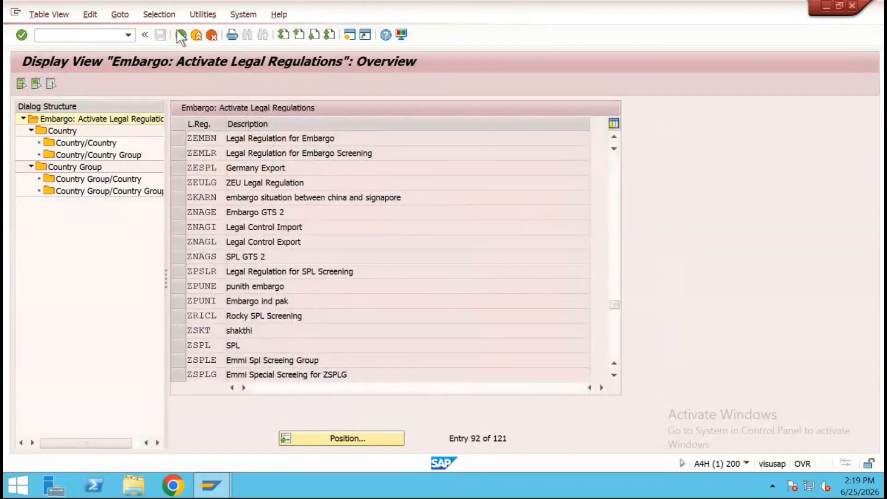
pyautogui.click(177, 32)
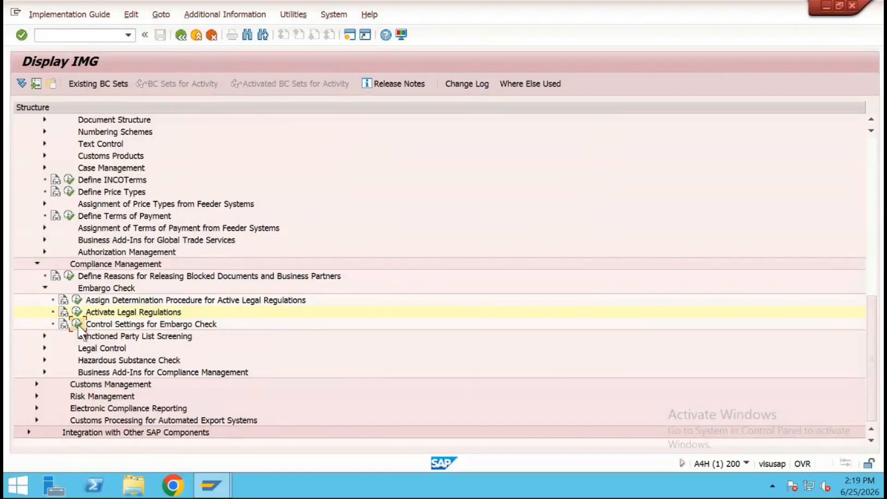
# Open Control Settings for Embargo Check, position the list at legal regulation ZEMBN and open that entry's details
pyautogui.click(77, 323)
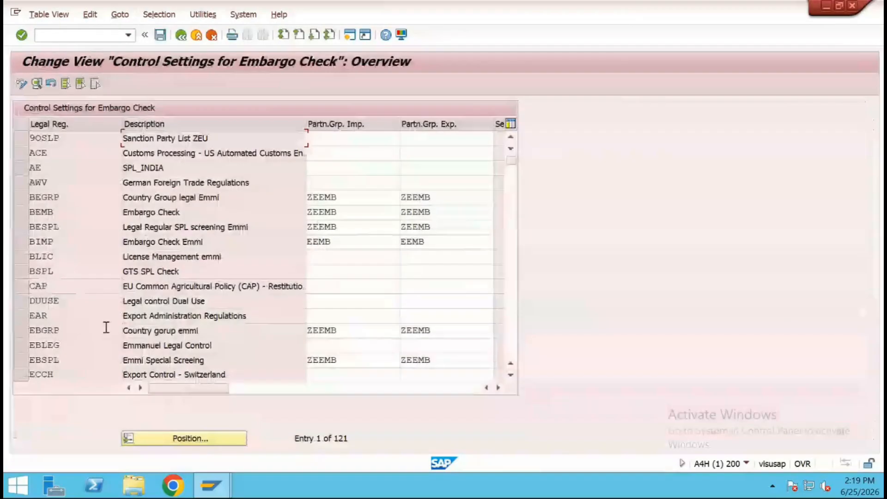
pyautogui.click(180, 439)
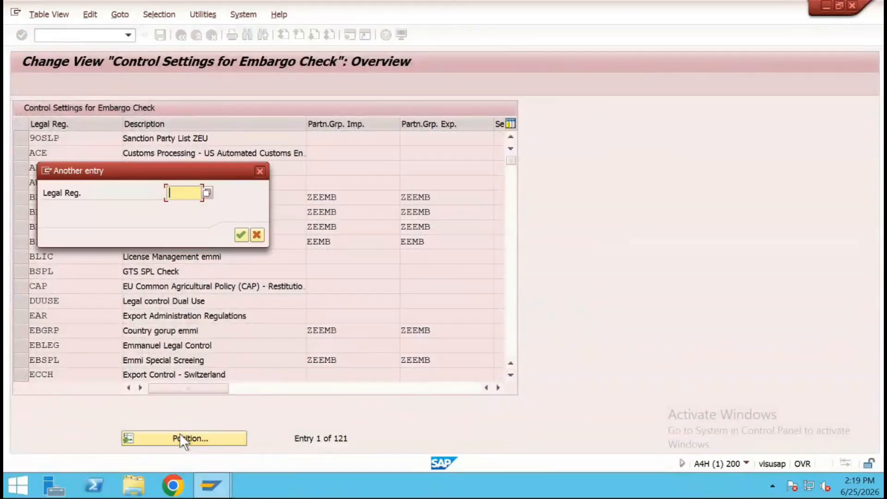
pyautogui.write('ZE')
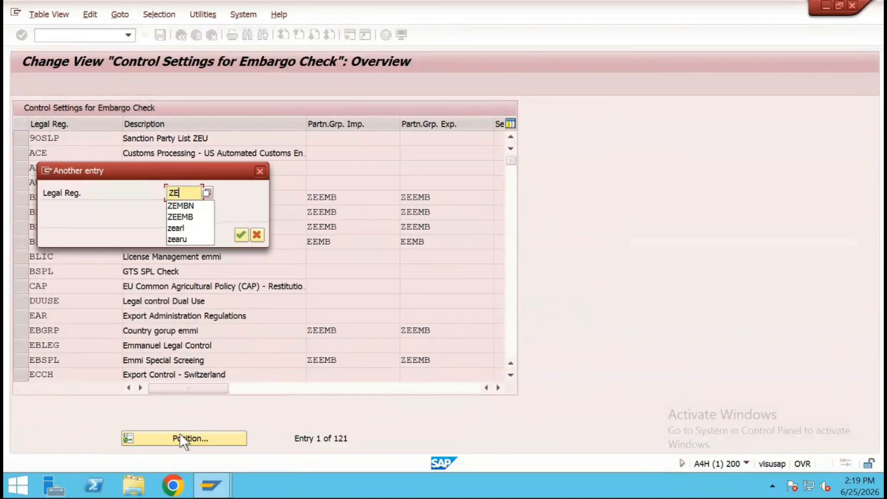
pyautogui.write('MBN')
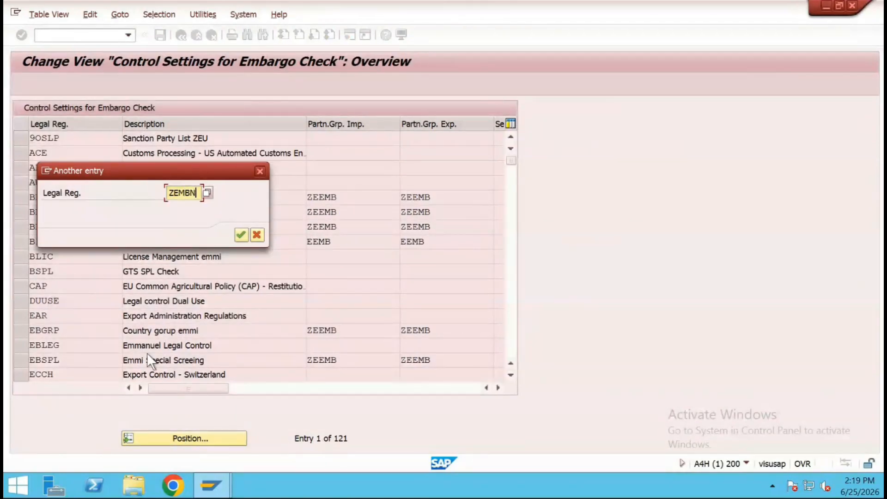
pyautogui.click(240, 237)
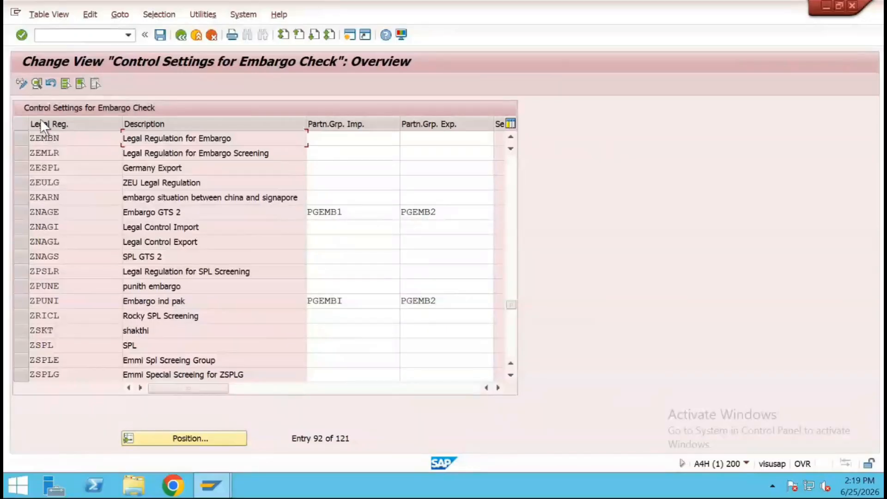
pyautogui.click(25, 136)
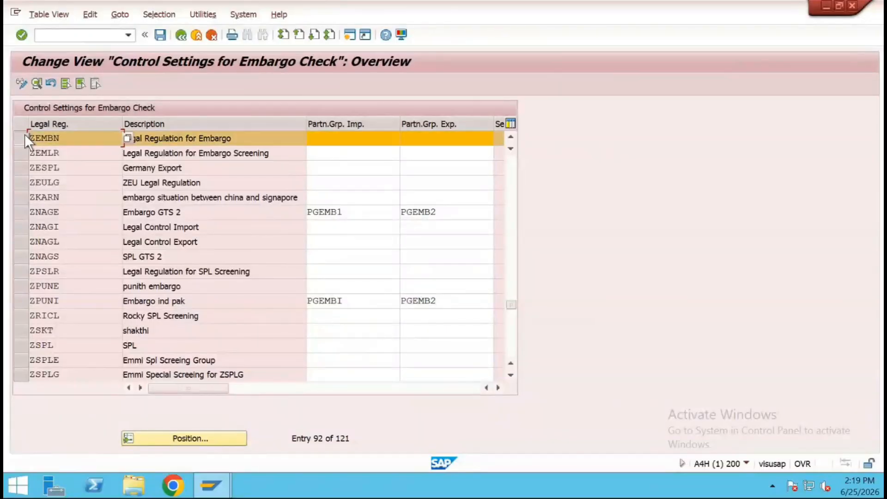
pyautogui.click(37, 84)
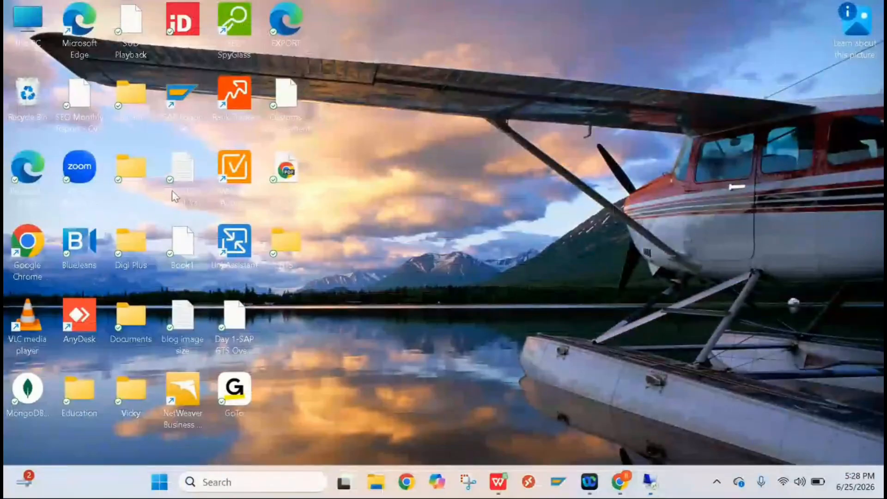
# Switch to Book1.xlsx in WPS Office and enter PGEMB1 in C113 and PGEMB2 in D113 of the Legal regulation sheet
pyautogui.click(495, 490)
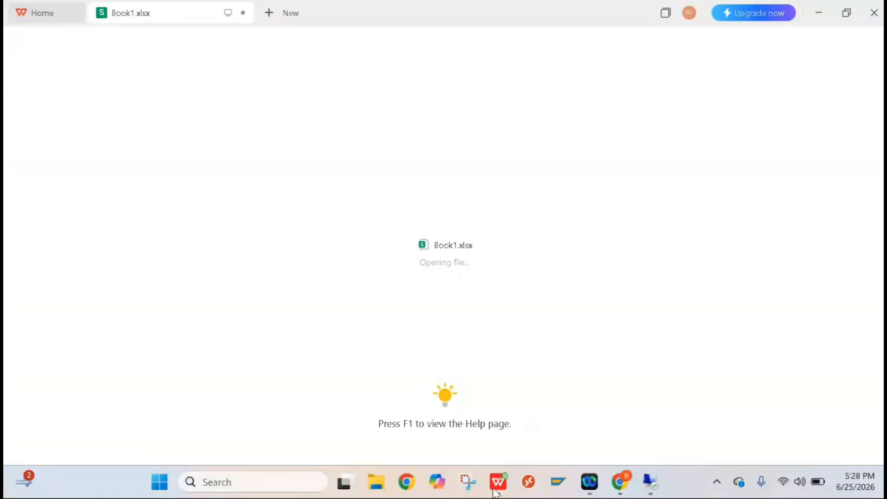
pyautogui.scroll(-3, 490, 329)
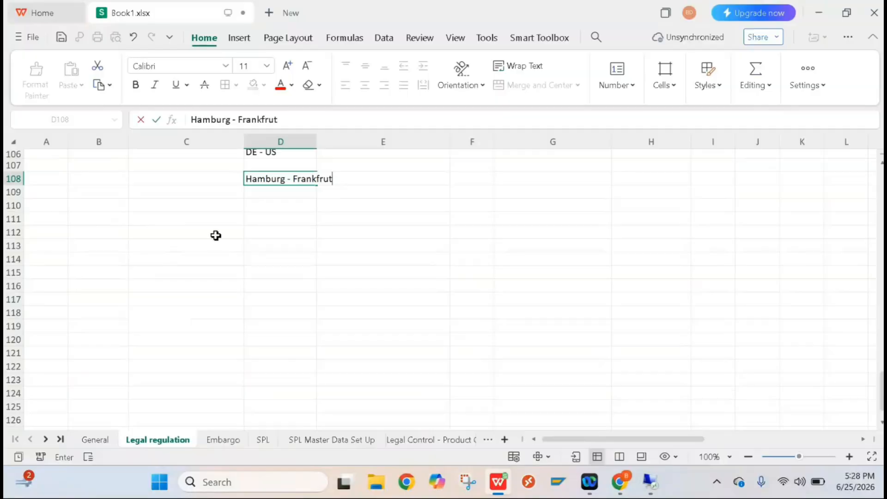
pyautogui.click(228, 248)
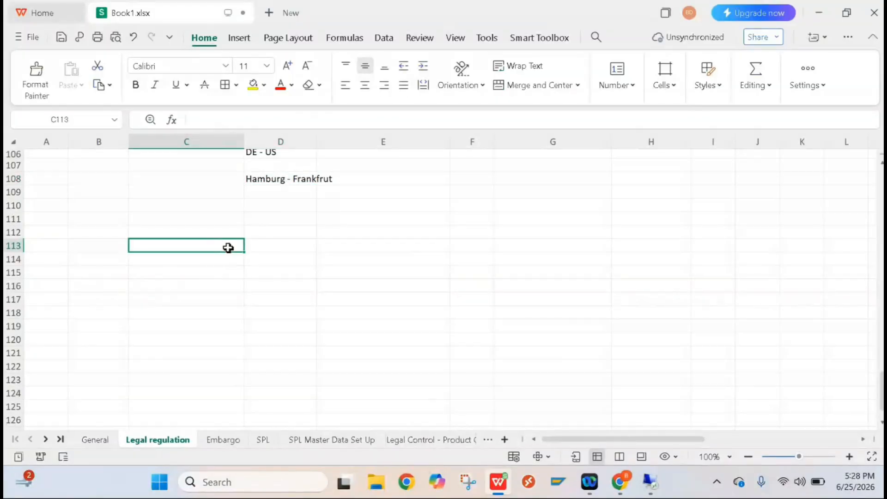
pyautogui.write('PGEMB')
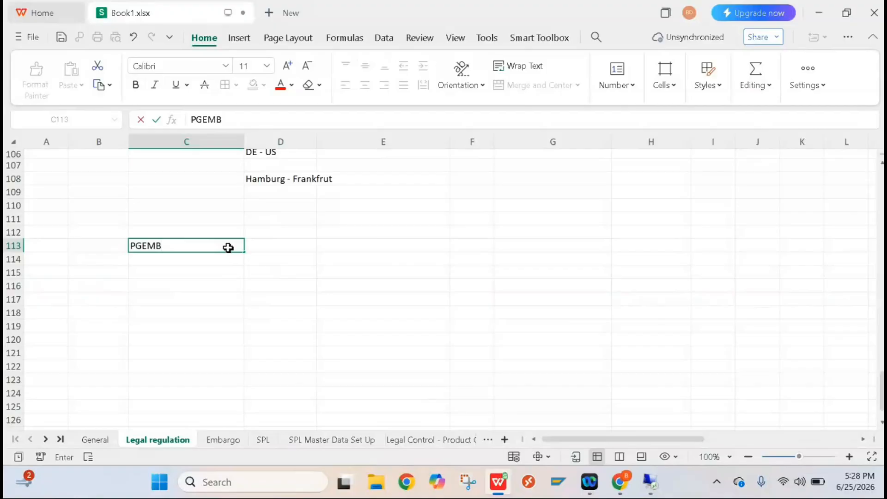
pyautogui.write('1')
pyautogui.click(349, 248)
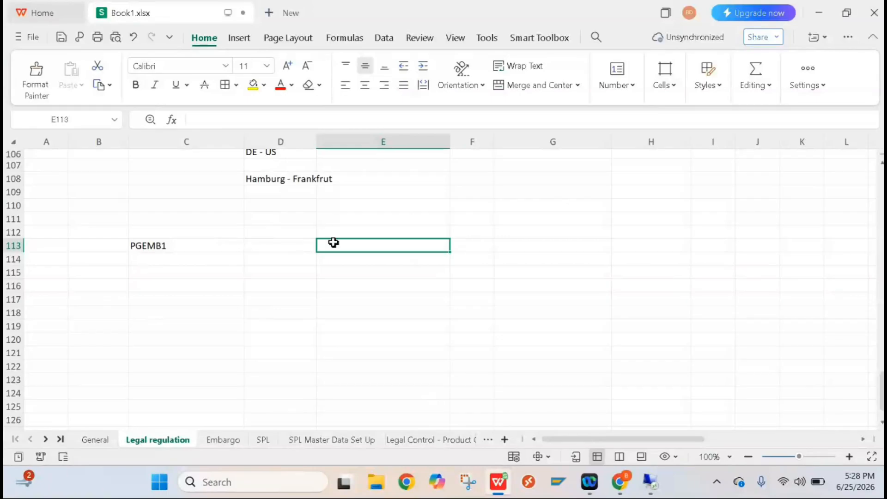
pyautogui.click(289, 245)
pyautogui.write('PG')
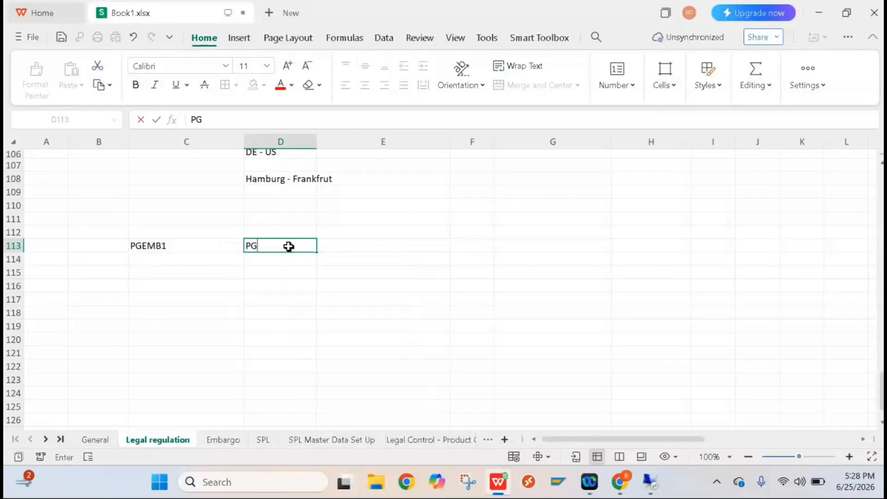
pyautogui.write('EMB2')
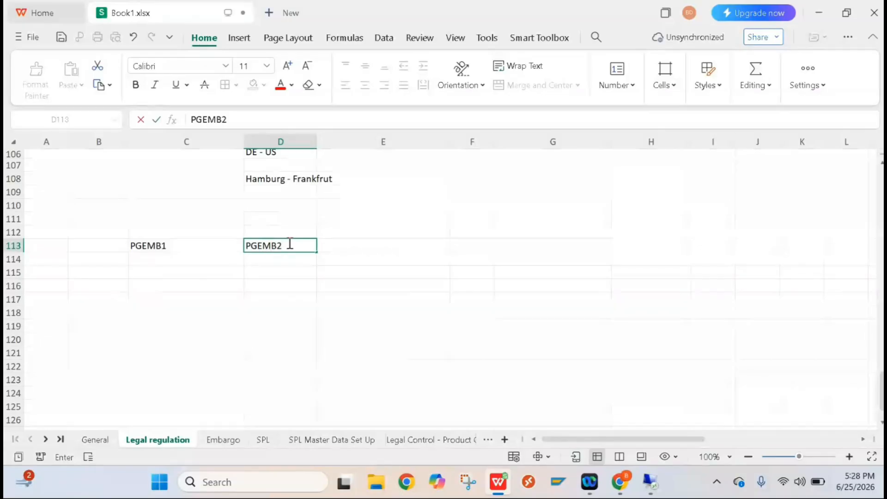
# Add the heading Export in D112 above PGEMB2 and Import in C112 above PGEMB1
pyautogui.click(268, 232)
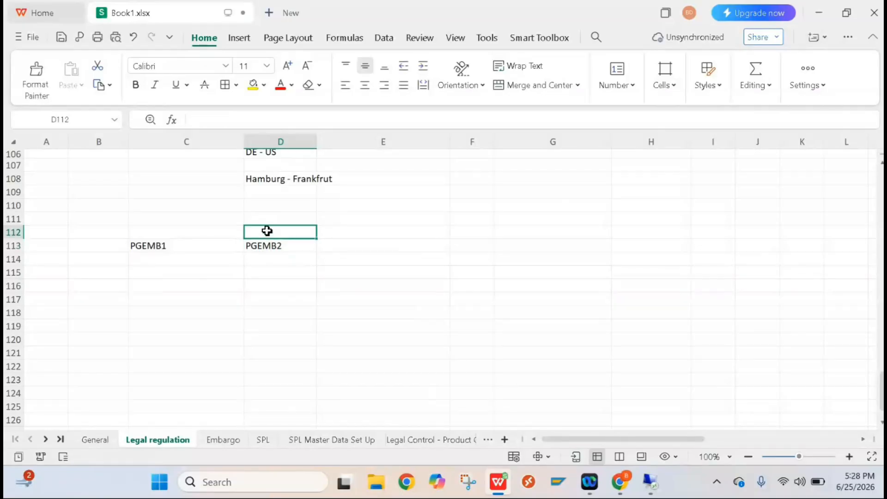
pyautogui.write('Export')
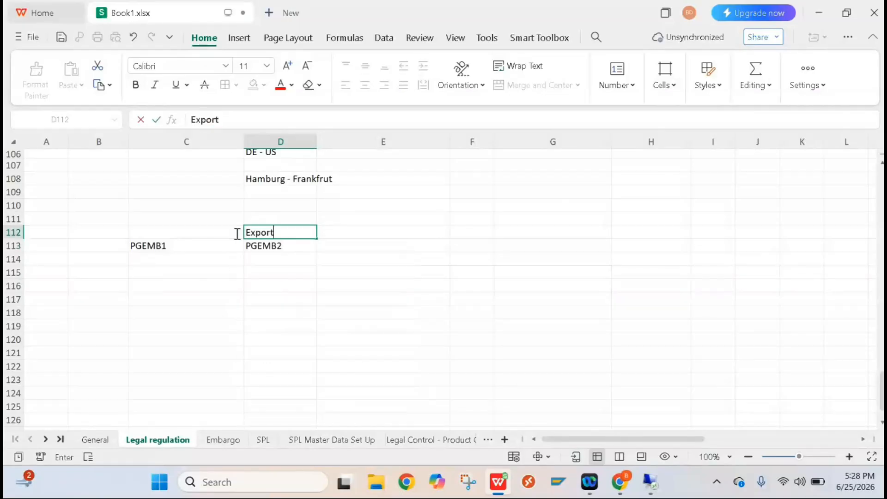
pyautogui.click(148, 235)
pyautogui.write('Impoe')
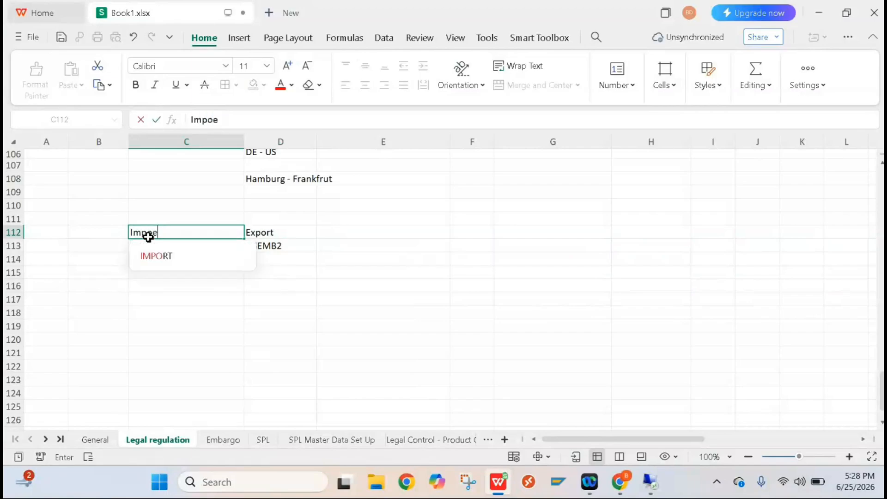
pyautogui.press('BackSpace')
pyautogui.write('rt')
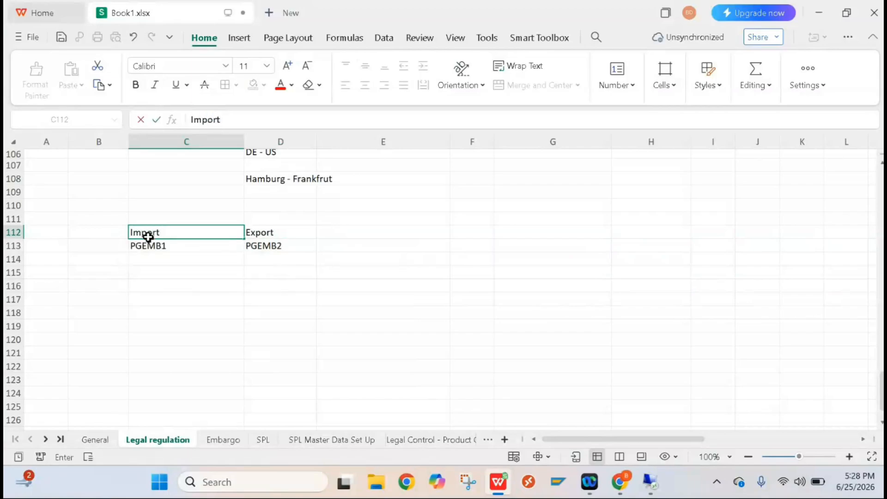
pyautogui.click(392, 273)
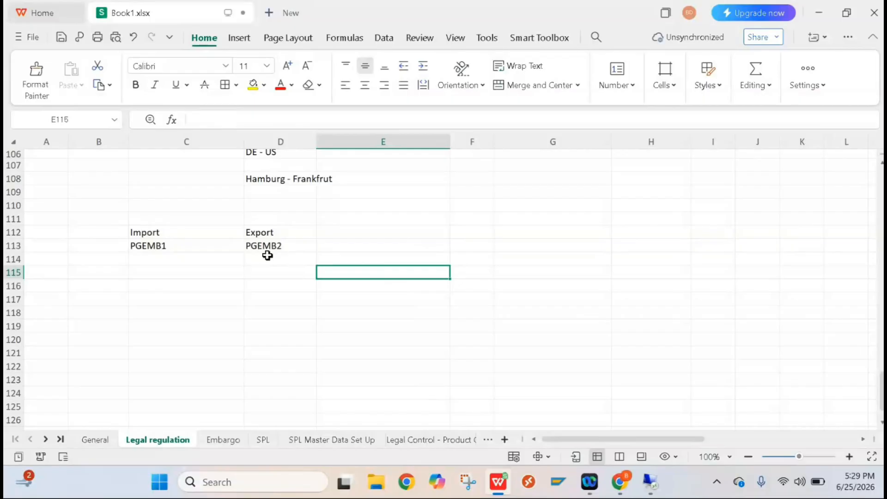
# Copy the four GTS partner functions in Y254:Y257 of the General sheet into D115:D118 of the Legal regulation sheet
pyautogui.click(268, 272)
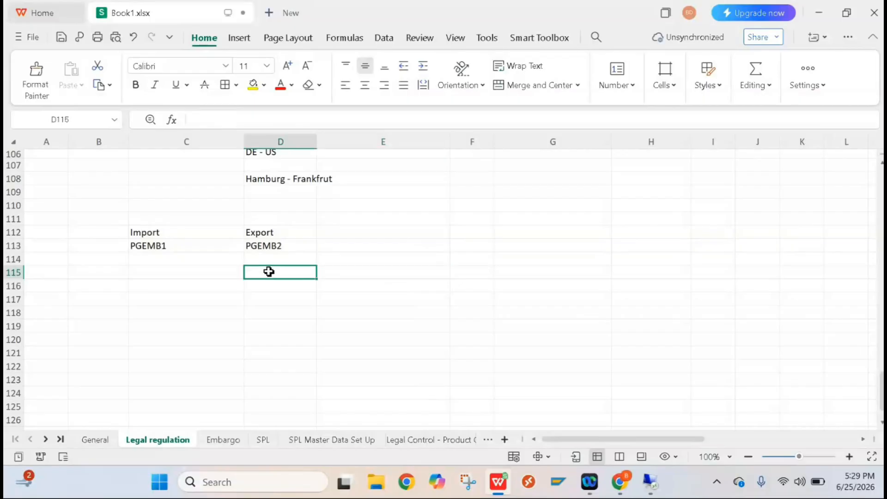
pyautogui.click(95, 442)
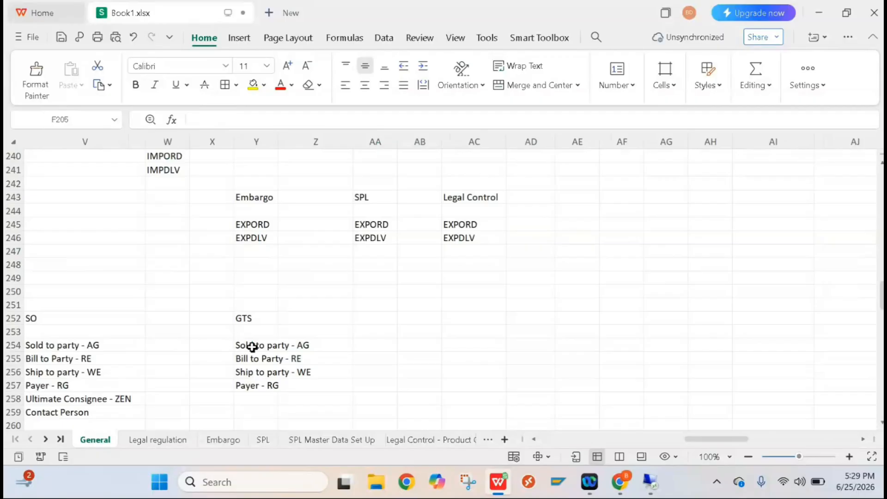
pyautogui.moveTo(253, 347); pyautogui.dragTo(253, 385)
pyautogui.hotkey('ctrl', 'c')
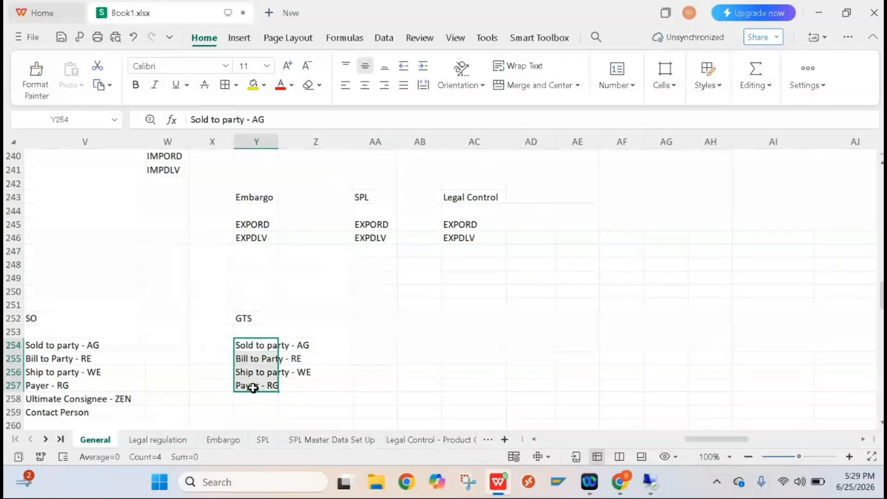
pyautogui.hotkey('alt', 'Tab')
pyautogui.hotkey('alt', 'Tab')
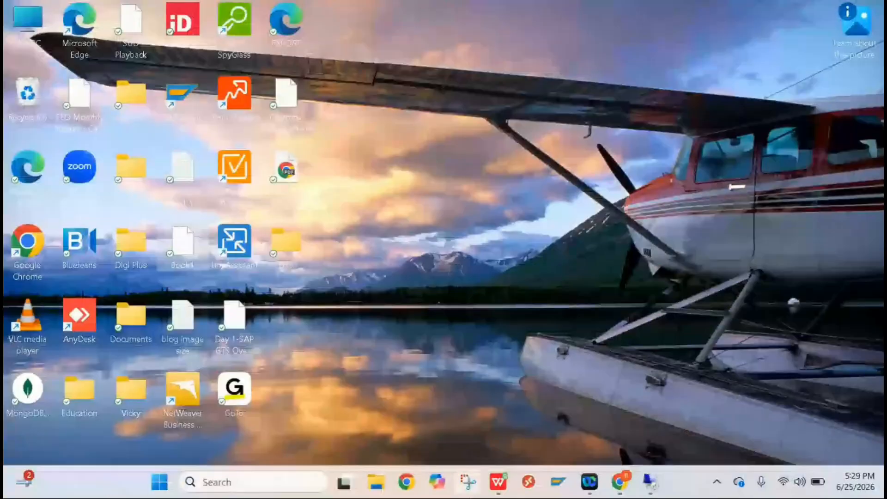
pyautogui.click(499, 485)
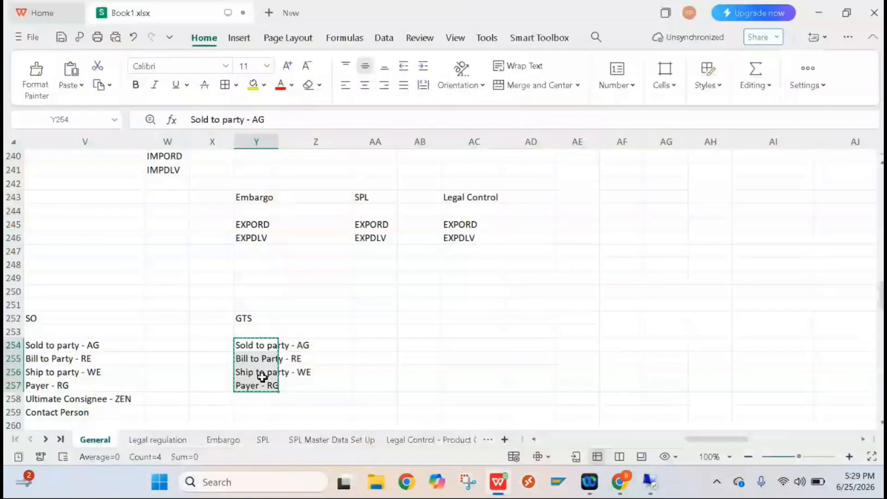
pyautogui.click(157, 439)
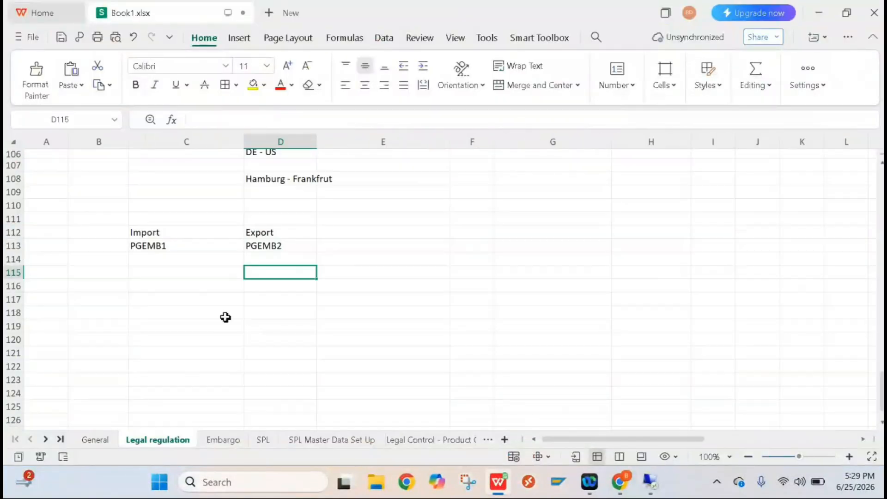
pyautogui.hotkey('ctrl', 'v')
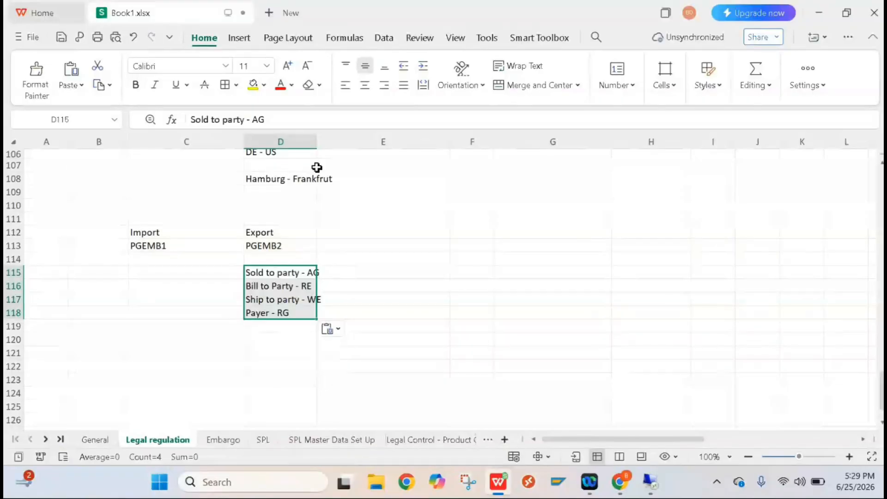
# Adjust the width of column D to just fit the copied partner functions
pyautogui.doubleClick(317, 143)
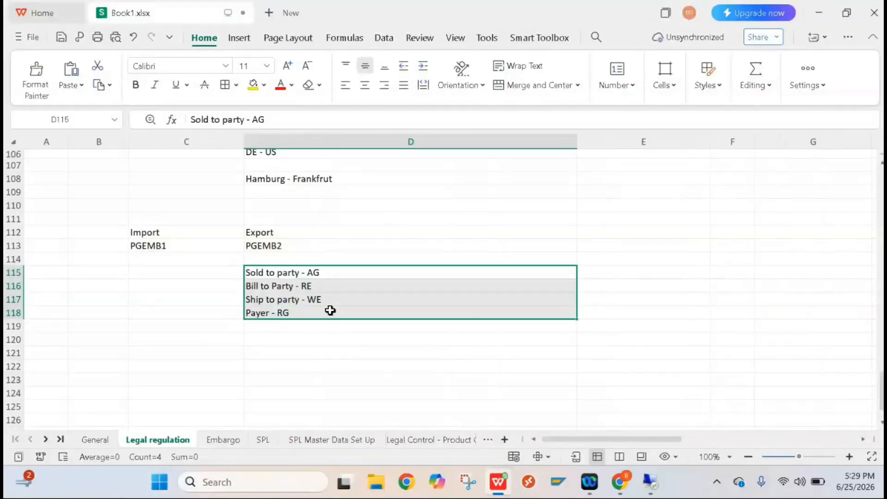
pyautogui.moveTo(576, 143); pyautogui.dragTo(326, 170)
pyautogui.click(354, 287)
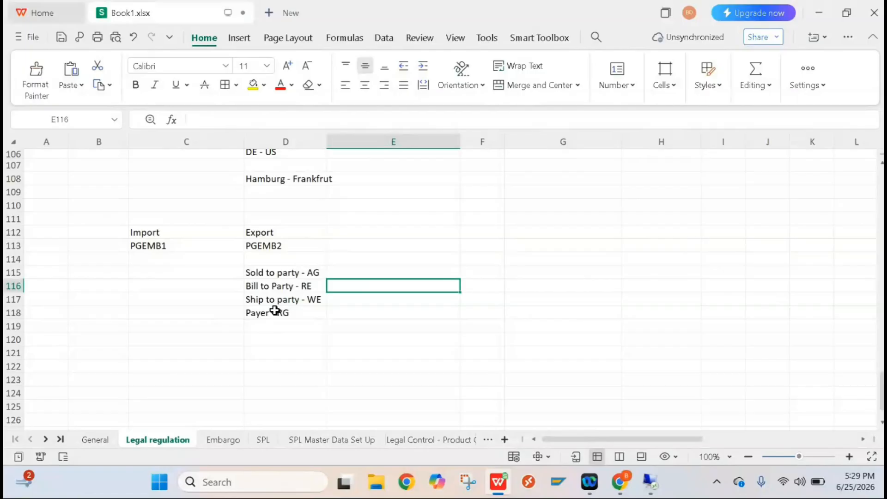
# Switch to the SAP control settings for ZEMBN and set Partner Group for Export to PGEMB2
pyautogui.click(272, 246)
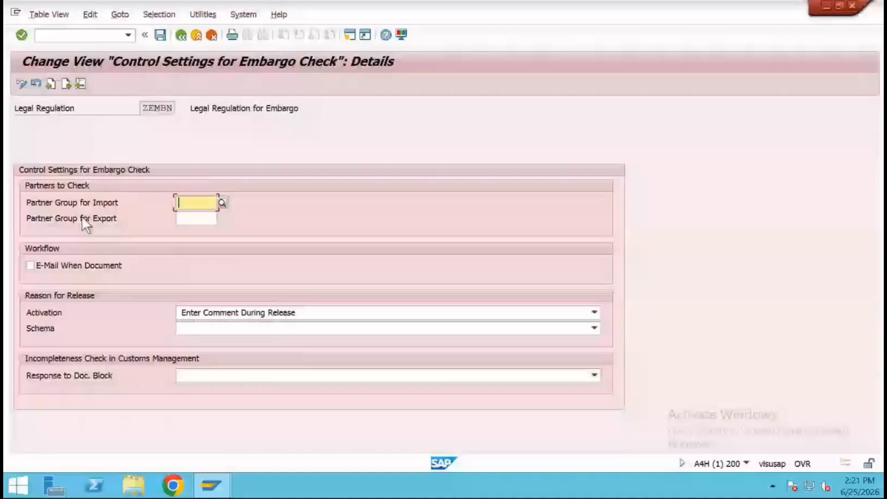
pyautogui.click(197, 219)
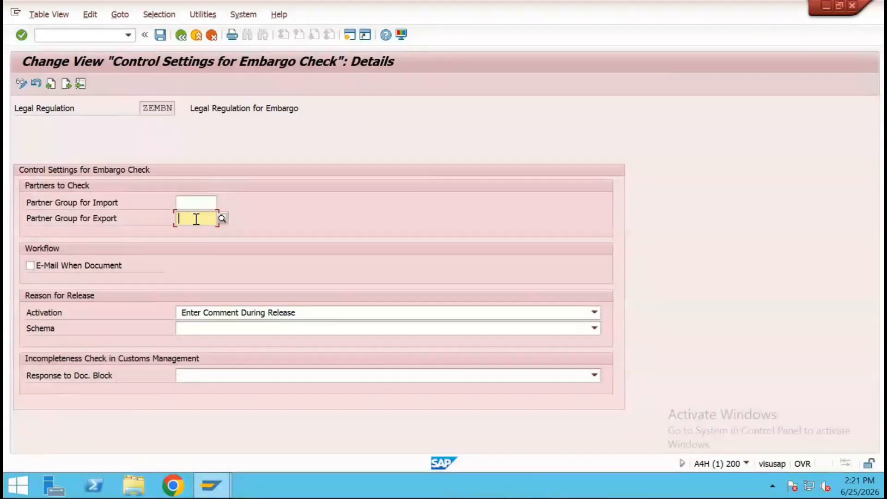
pyautogui.write('PGEMB2')
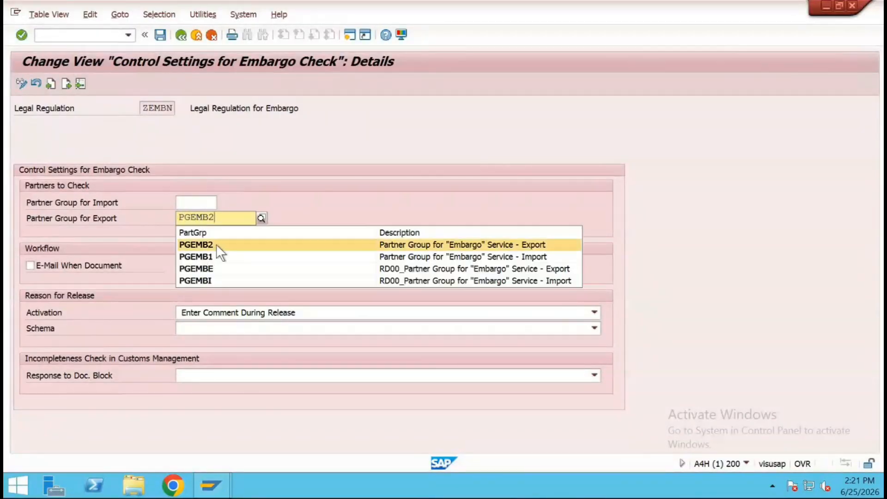
pyautogui.click(459, 240)
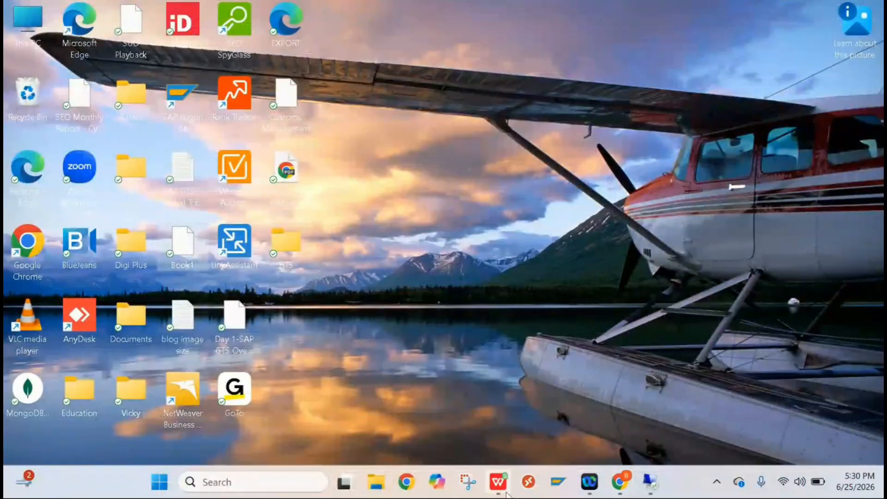
# Return to Book1.xlsx, enter the heading SO in F112 and copy the partner functions from D115:D118 to F115:F118
pyautogui.click(498, 482)
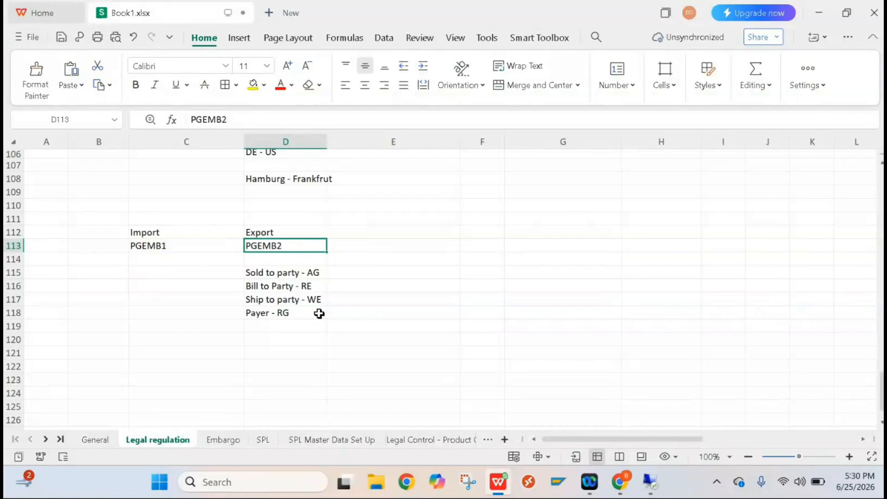
pyautogui.click(471, 237)
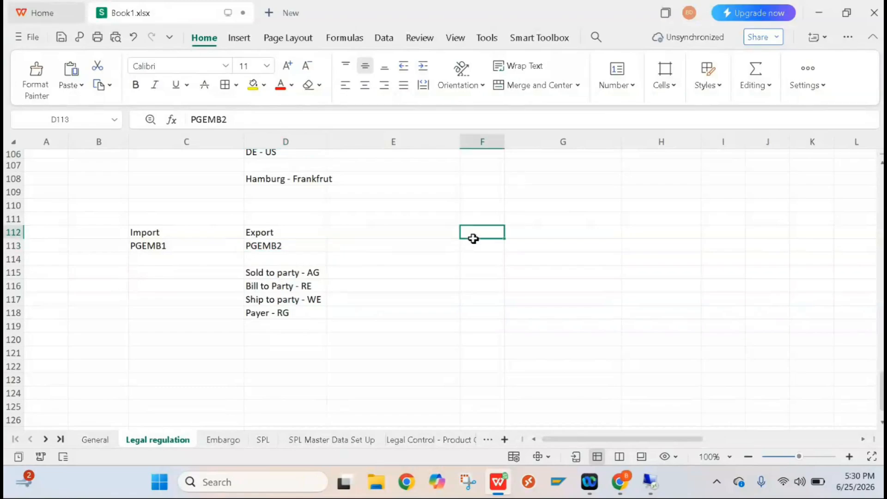
pyautogui.write('SO')
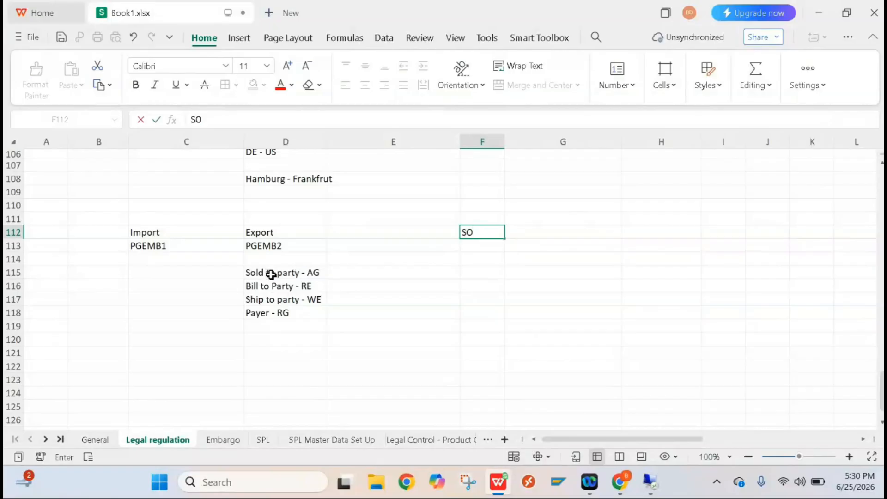
pyautogui.moveTo(271, 274); pyautogui.dragTo(270, 323)
pyautogui.hotkey('ctrl', 'c')
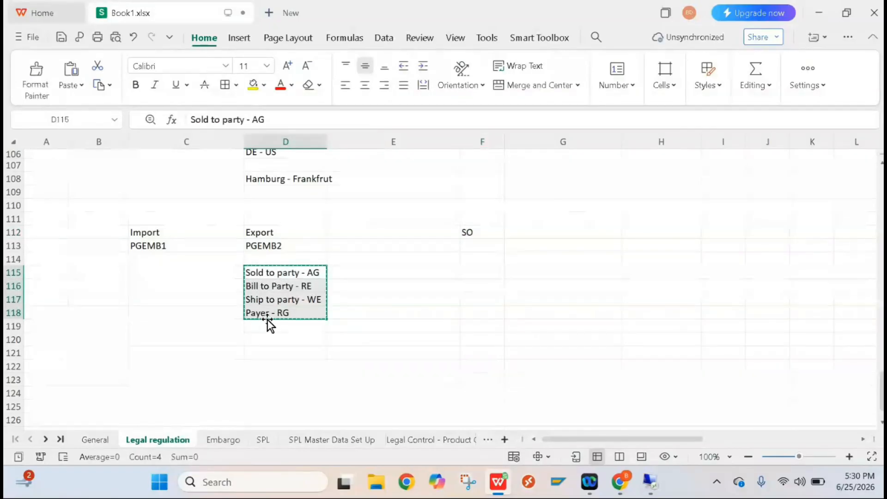
pyautogui.click(489, 277)
pyautogui.hotkey('ctrl', 'v')
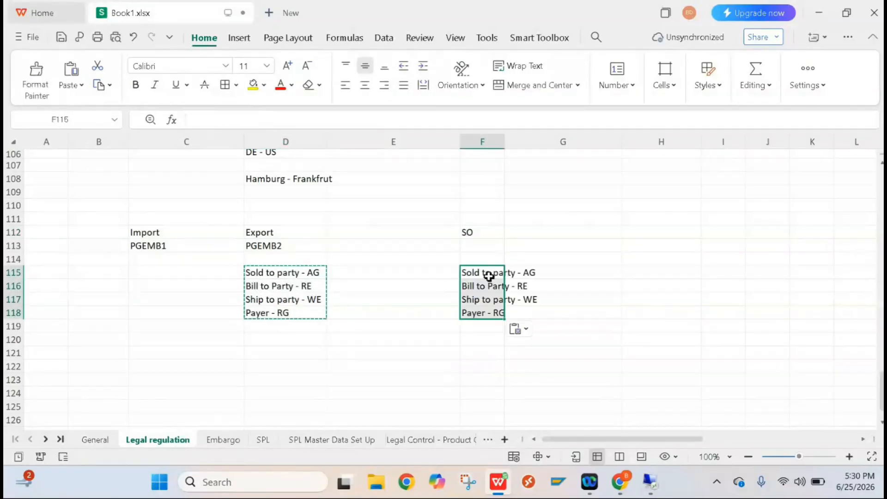
# Switch to SAP Logon, open the s4hana connection and log on to client 400 with the user ID and account password
pyautogui.hotkey('alt', 'Tab')
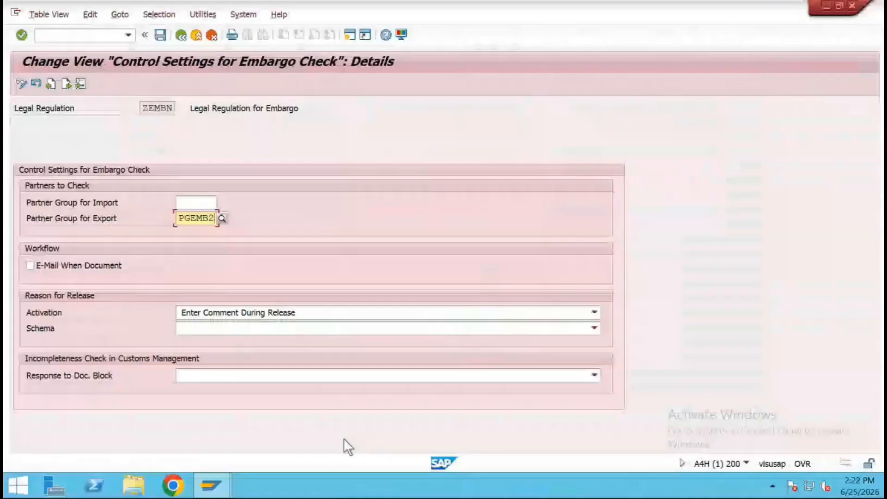
pyautogui.moveTo(209, 491)
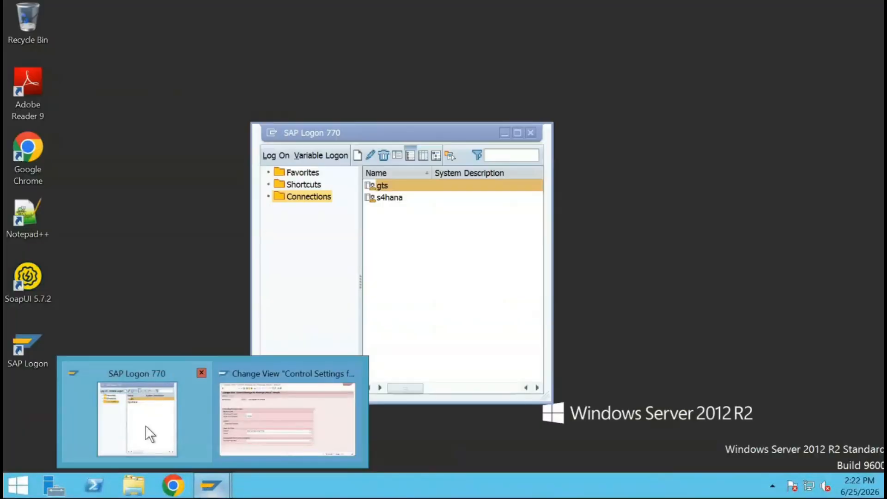
pyautogui.click(145, 425)
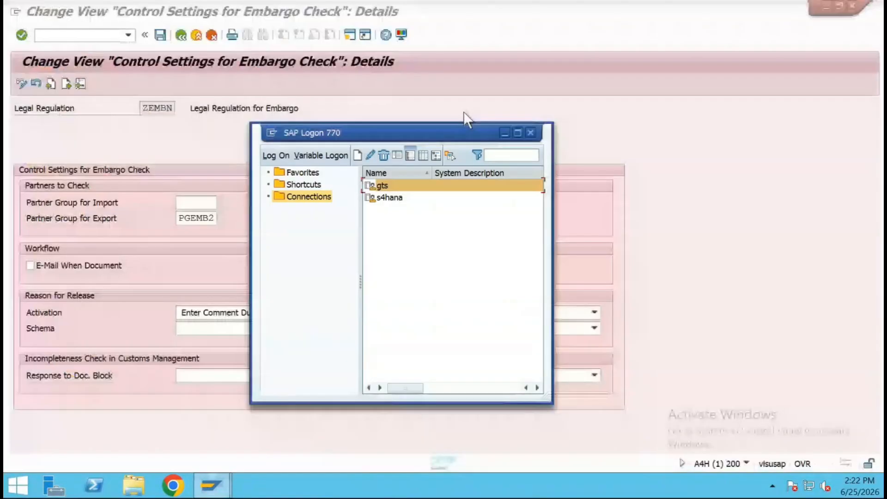
pyautogui.doubleClick(381, 197)
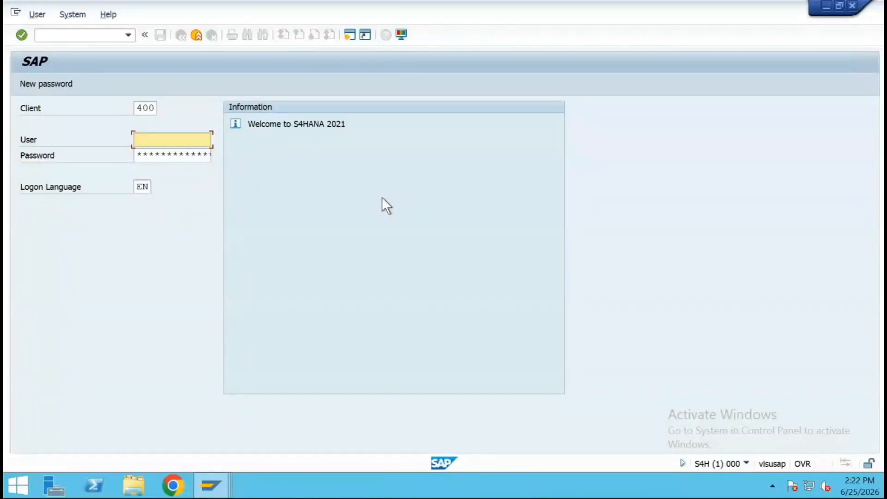
pyautogui.write('s4gts13')
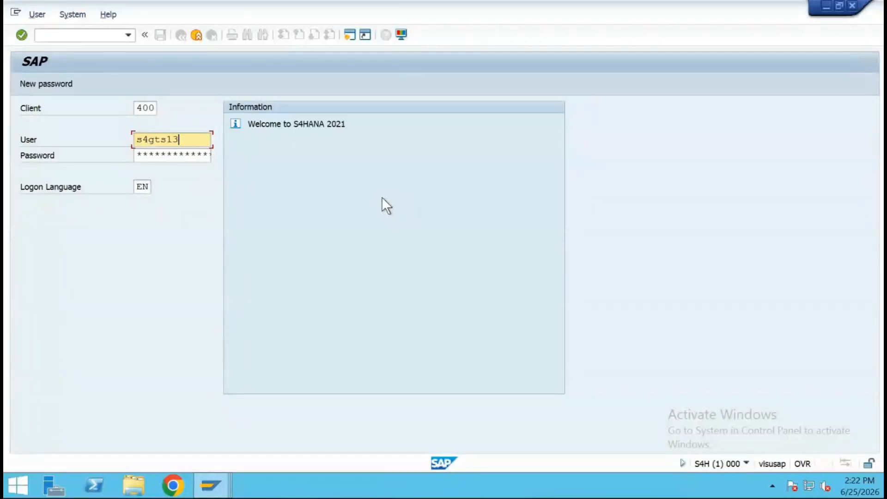
pyautogui.press('Tab')
pyautogui.write('*')
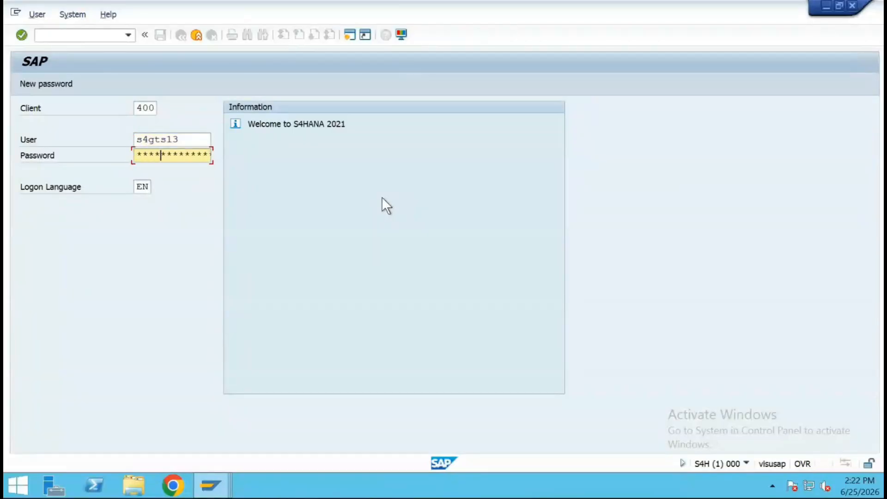
pyautogui.press('Return')
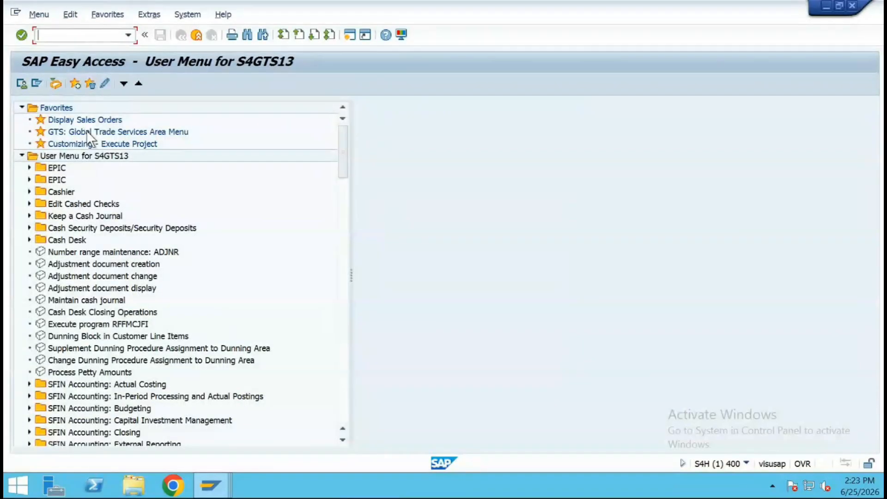
# Open the suggested sales order in Display Sales Orders and show the partner functions in its header data
pyautogui.doubleClick(81, 118)
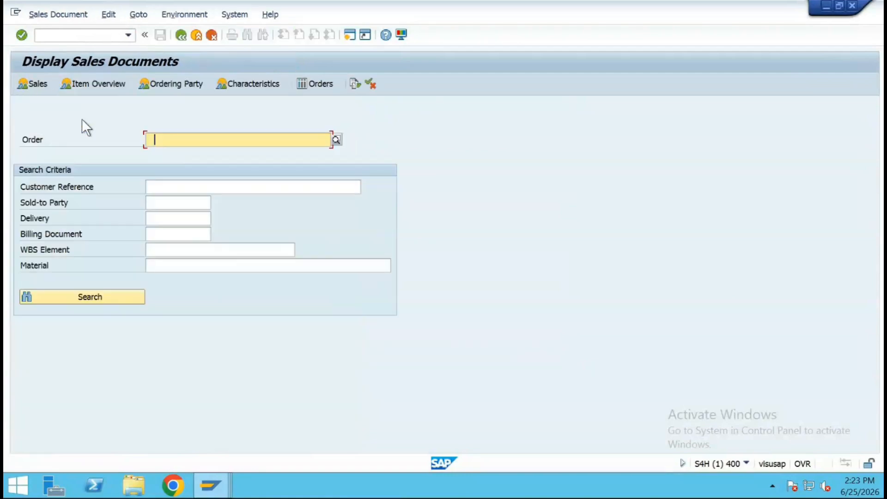
pyautogui.click(167, 152)
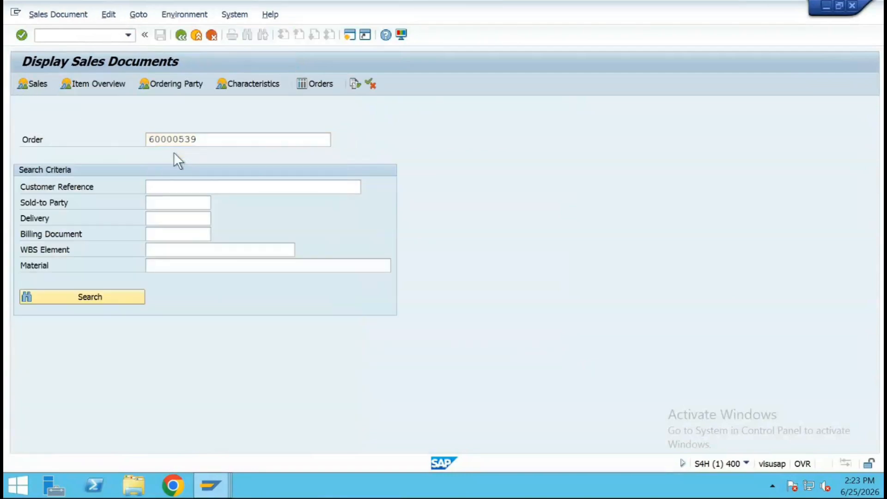
pyautogui.press('Return')
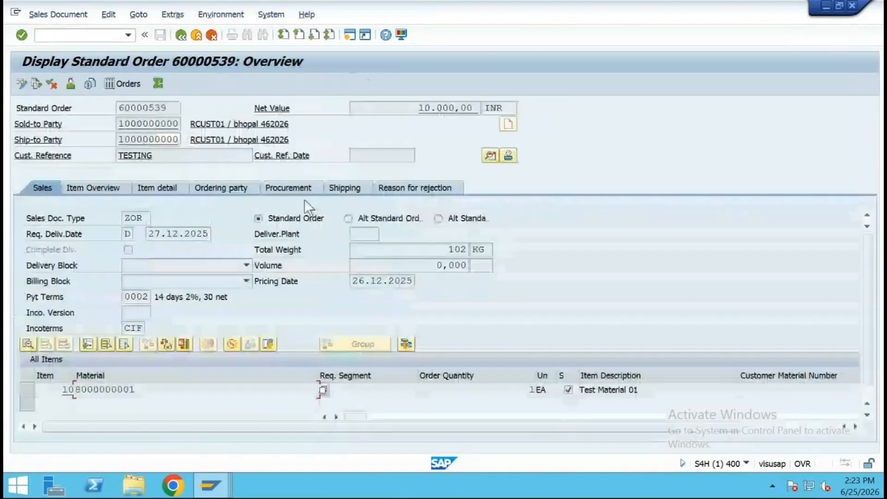
pyautogui.click(491, 156)
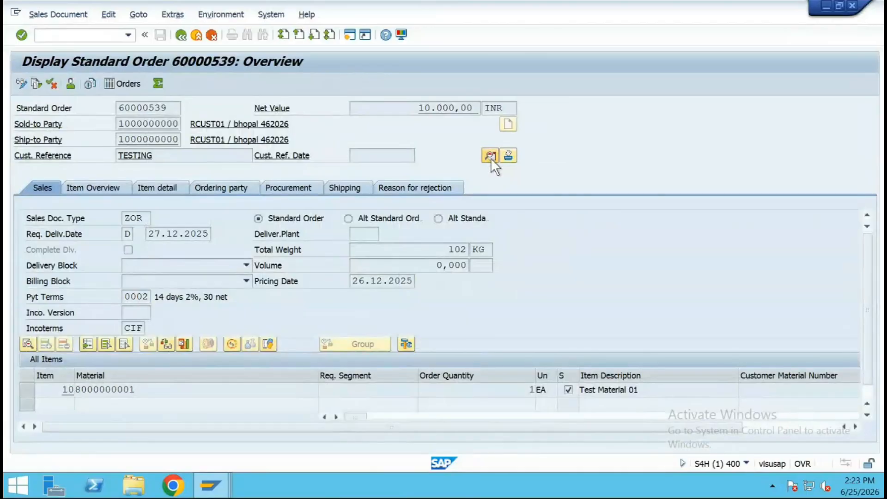
pyautogui.click(411, 158)
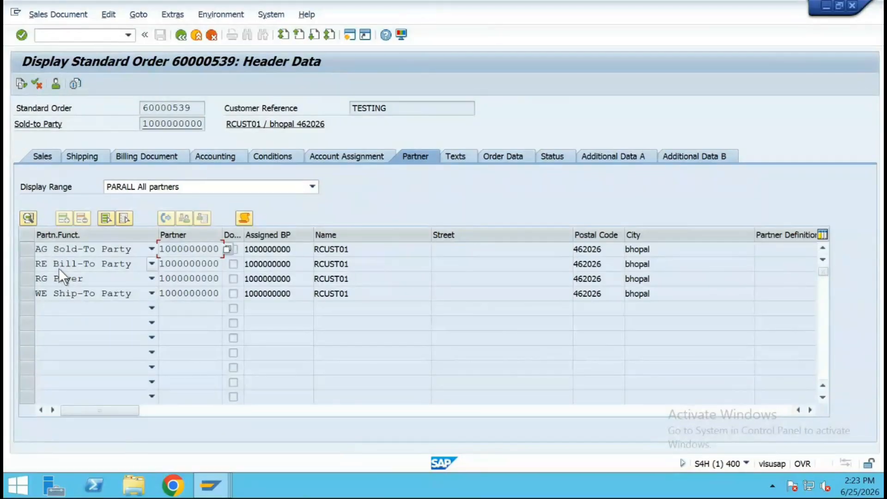
# Return to Book1.xlsx, widen column F to fit its entries and enter the partner's name in G115 beside Sold to party - AG
pyautogui.hotkey('alt', 'Tab')
pyautogui.press('super+d')
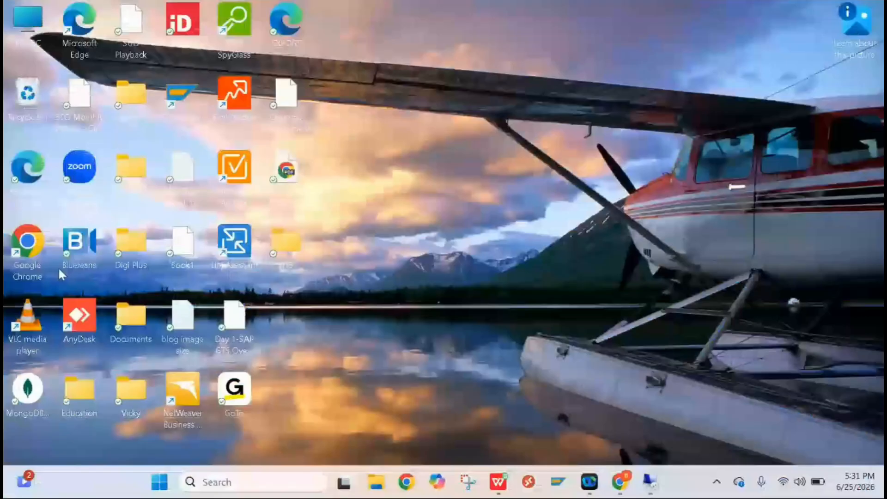
pyautogui.click(494, 491)
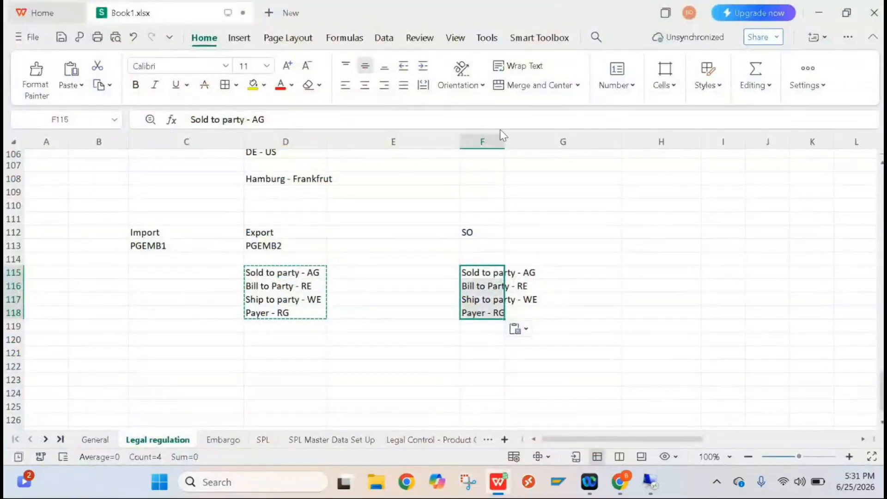
pyautogui.moveTo(505, 137); pyautogui.dragTo(553, 152)
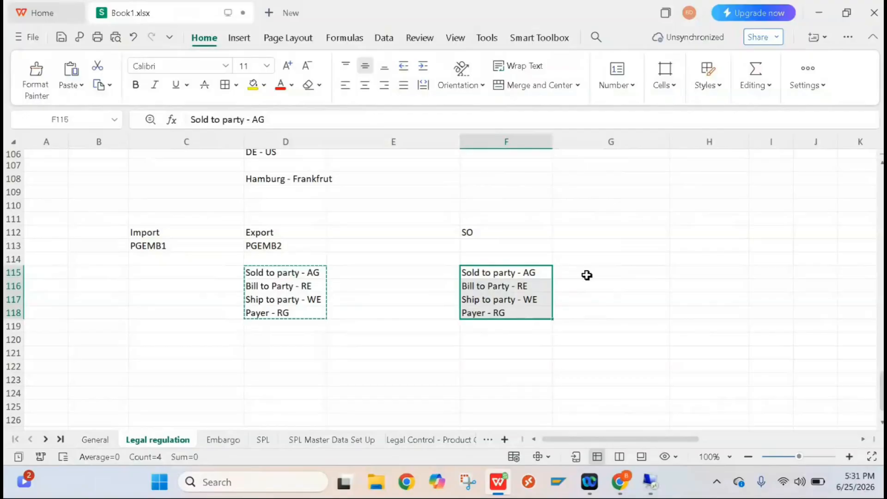
pyautogui.click(586, 276)
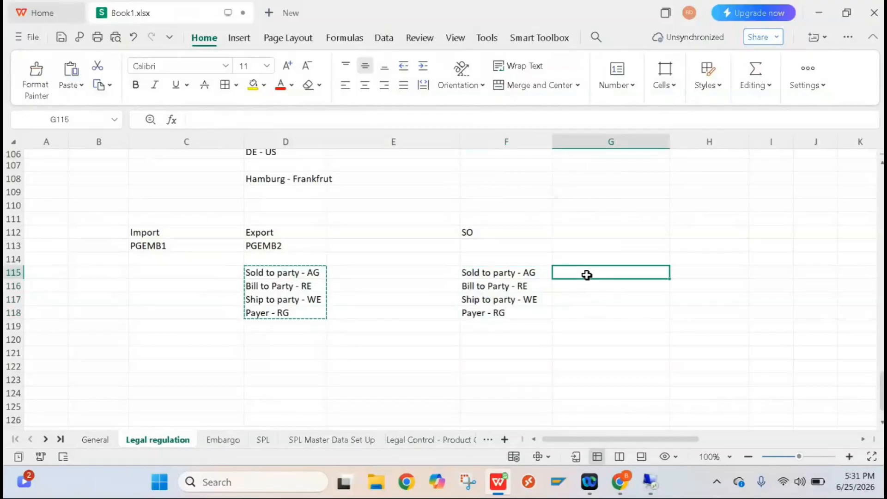
pyautogui.write('Arun')
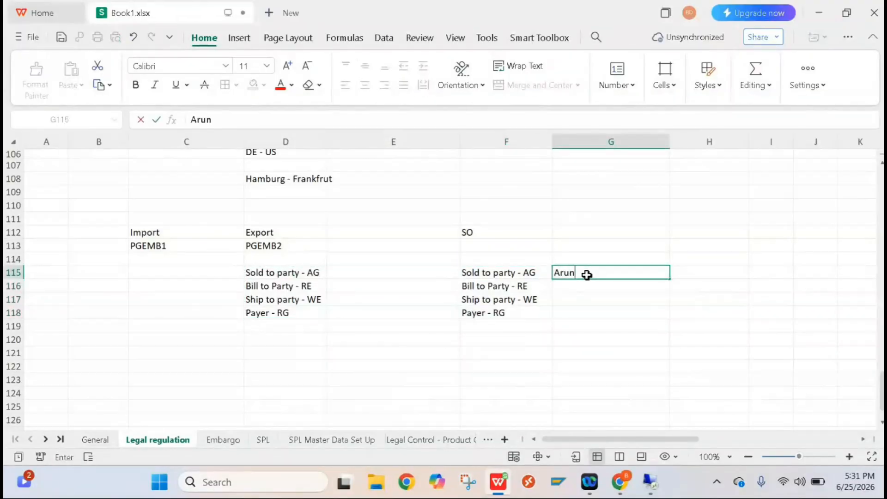
# Enter the sold-to partner's name again for Bill to Party in G116, and a second partner's name for Ship to party and Payer in G117:G118
pyautogui.click(568, 293)
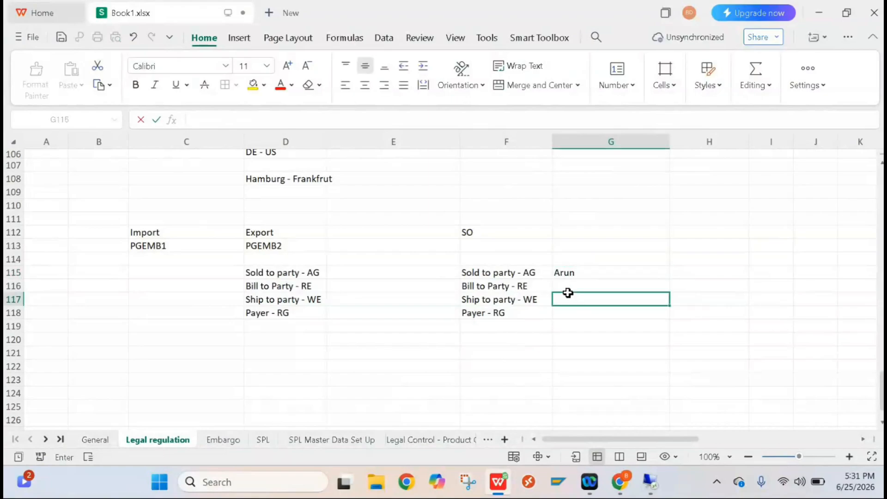
pyautogui.click(564, 289)
pyautogui.write('Arun')
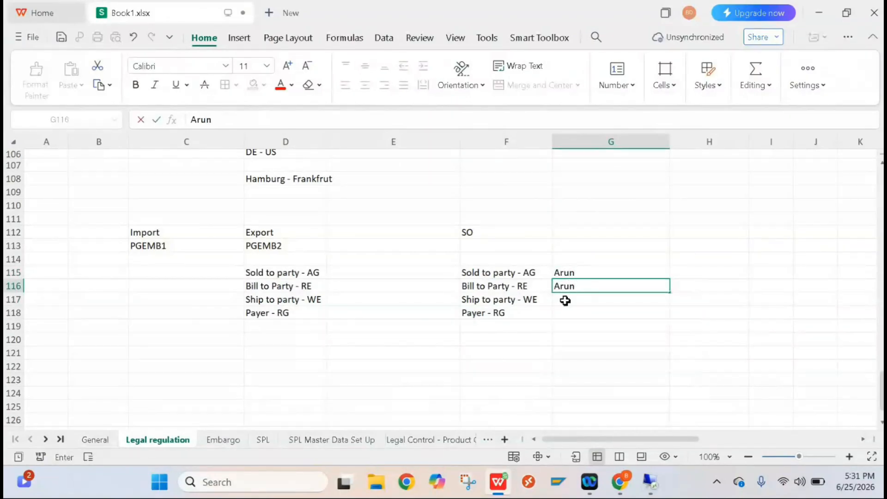
pyautogui.click(565, 300)
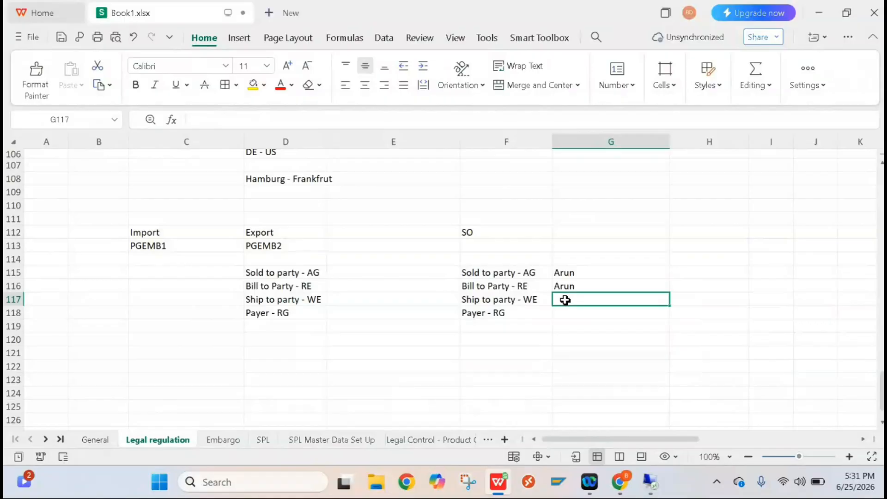
pyautogui.write('Rahul')
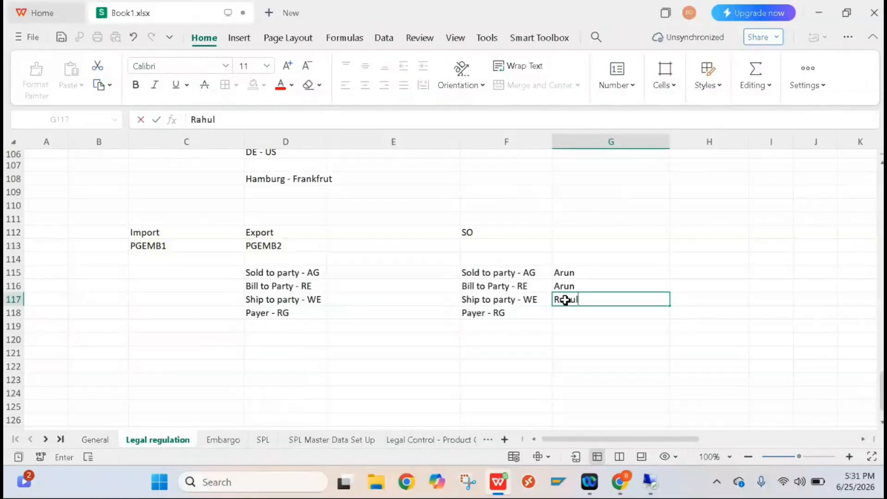
pyautogui.click(569, 316)
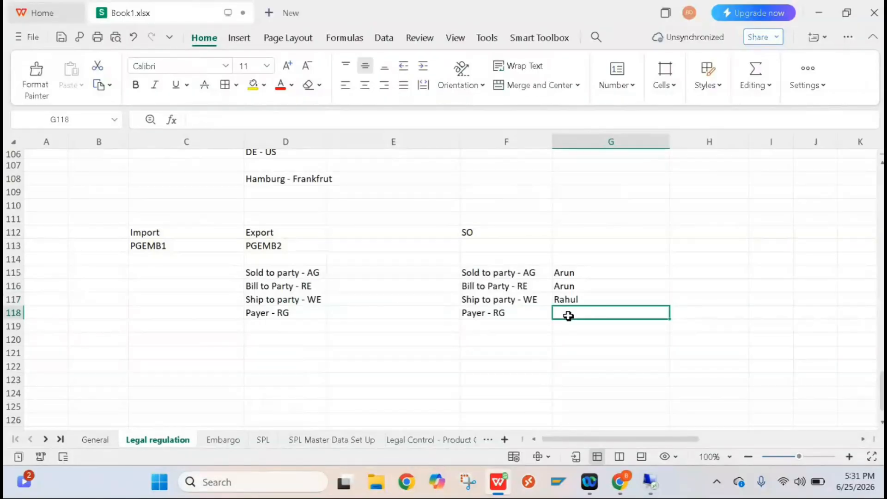
pyautogui.write('Rahul')
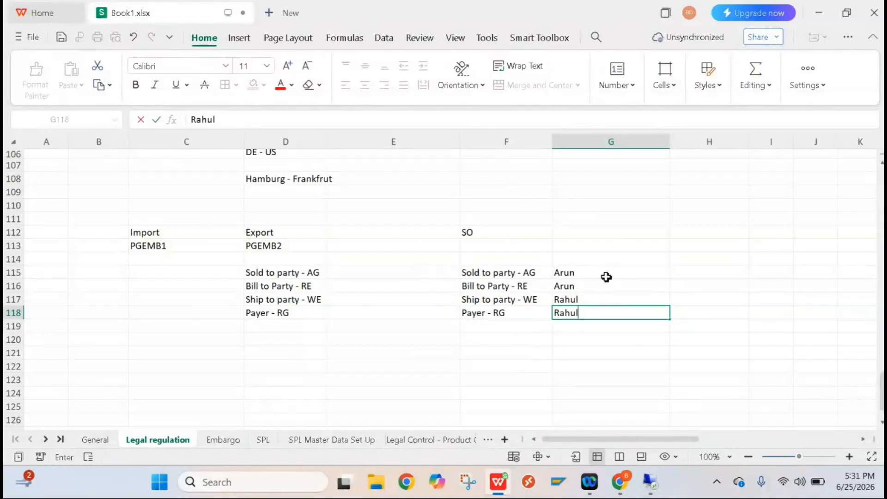
pyautogui.click(586, 275)
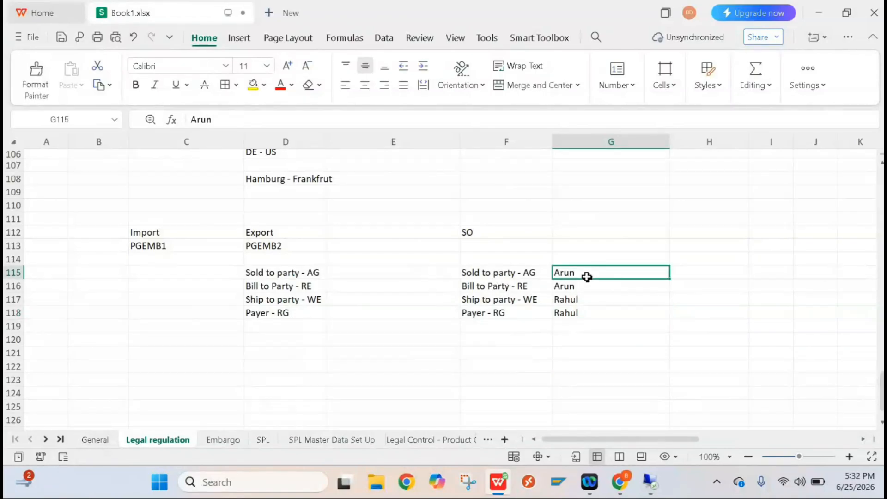
# Enter the partner countries in column H: IN for Sold to party and Bill to Party, US for Ship to party and Payer
pyautogui.click(726, 274)
pyautogui.write('IN')
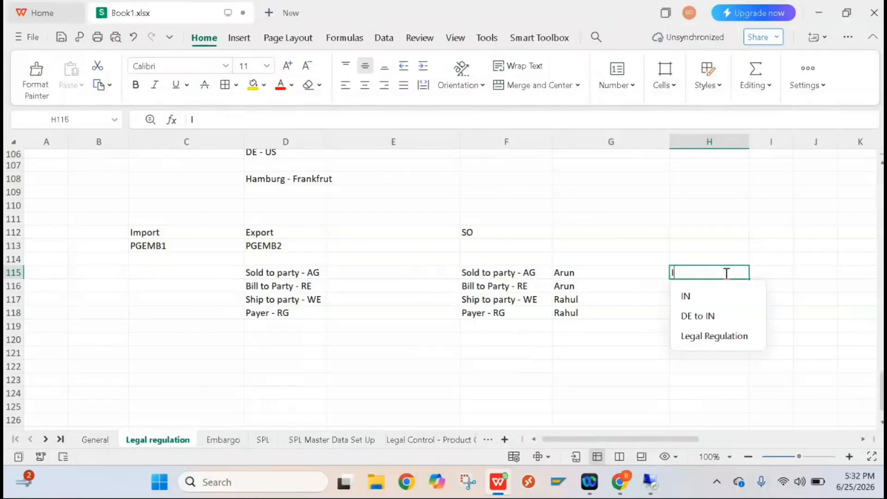
pyautogui.click(546, 282)
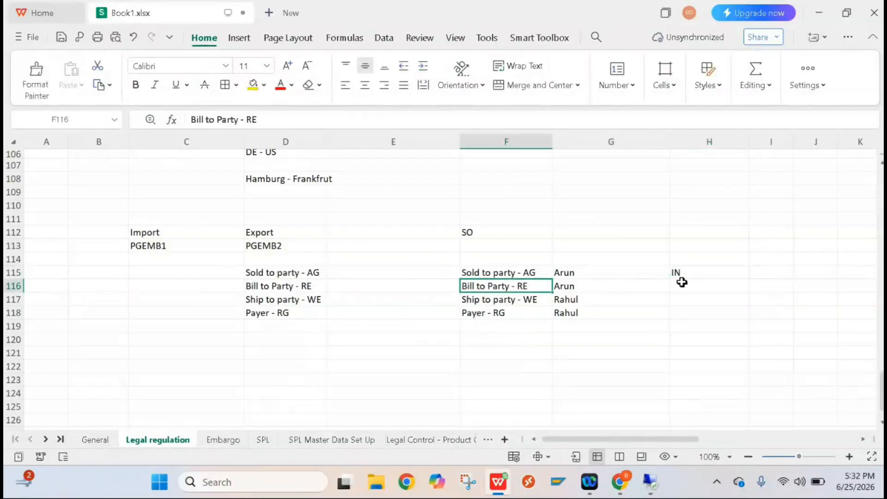
pyautogui.click(679, 286)
pyautogui.write('IN')
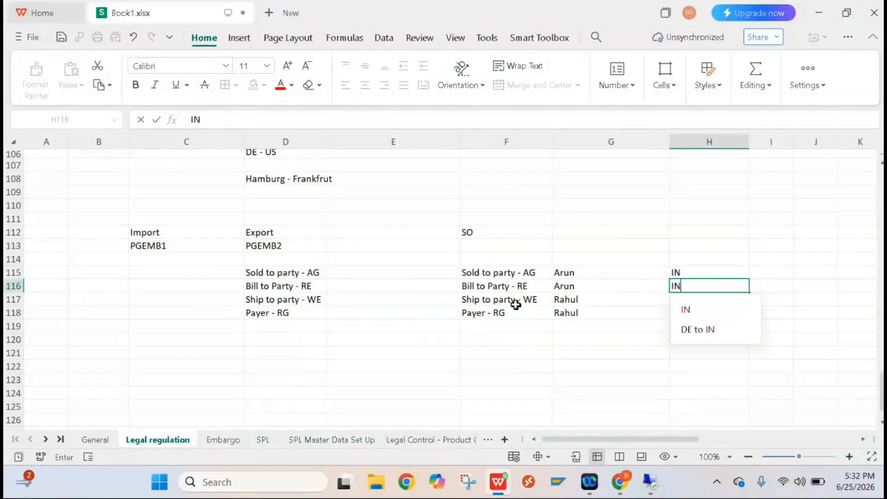
pyautogui.moveTo(515, 301); pyautogui.dragTo(586, 313)
pyautogui.click(686, 300)
pyautogui.write('US')
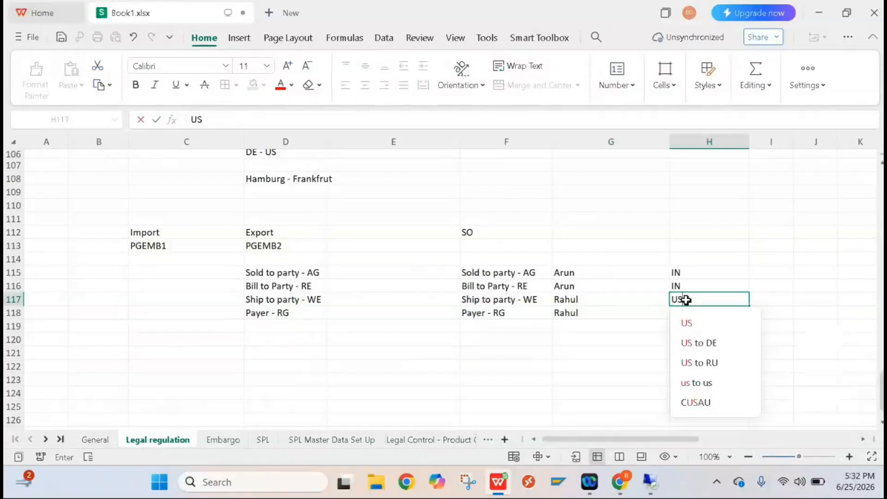
pyautogui.click(600, 303)
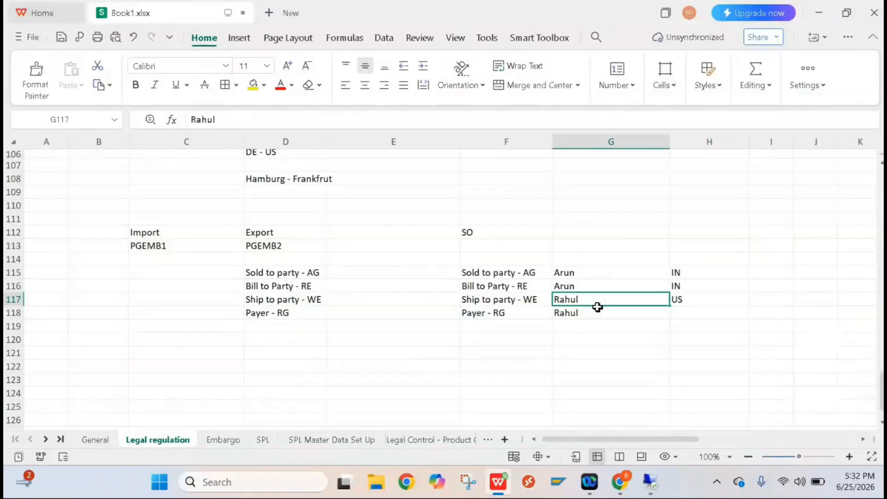
pyautogui.click(686, 312)
pyautogui.write('US')
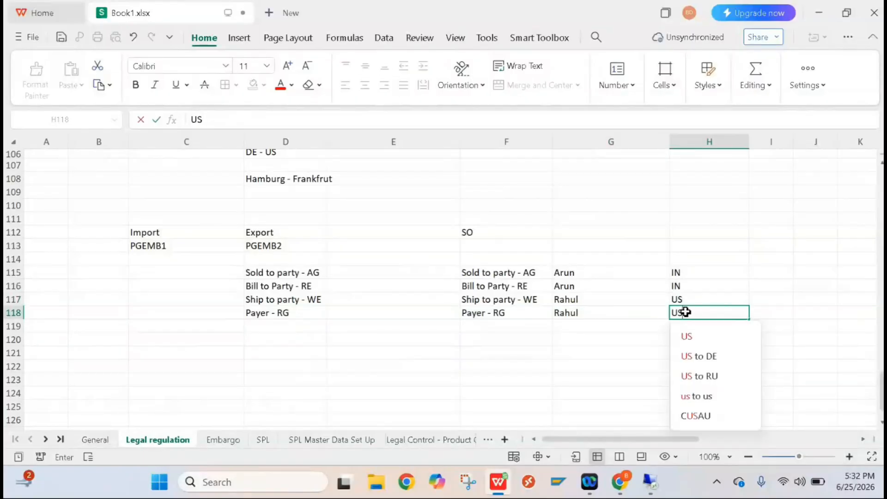
pyautogui.click(581, 355)
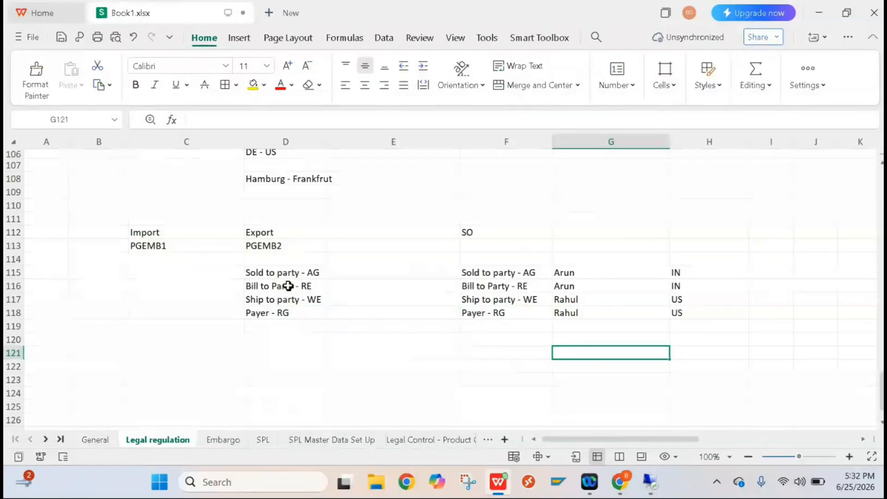
# Add an Ultimate Consignee row under the SO partners in row 119, with a third partner's name and country CU
pyautogui.click(478, 325)
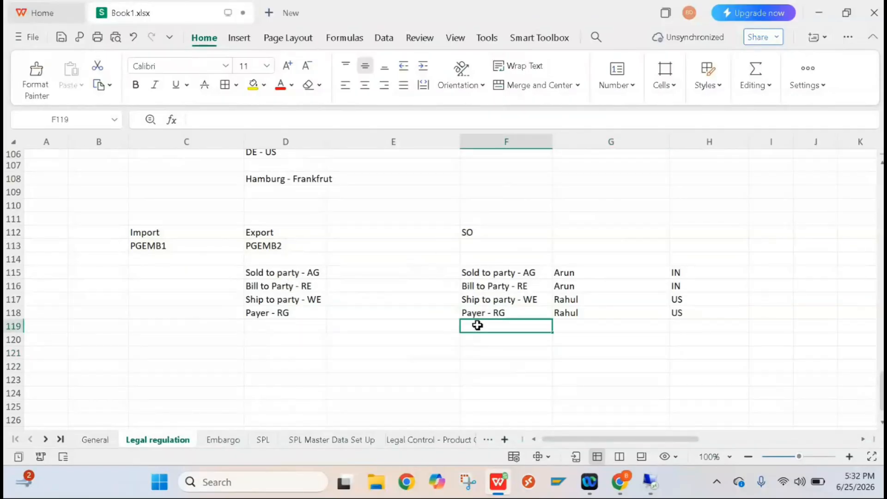
pyautogui.write('UI')
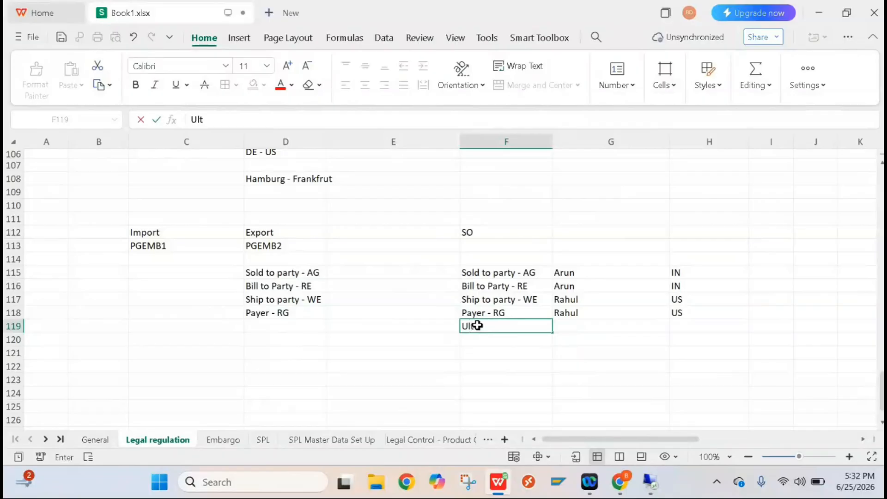
pyautogui.write('timate Consignee')
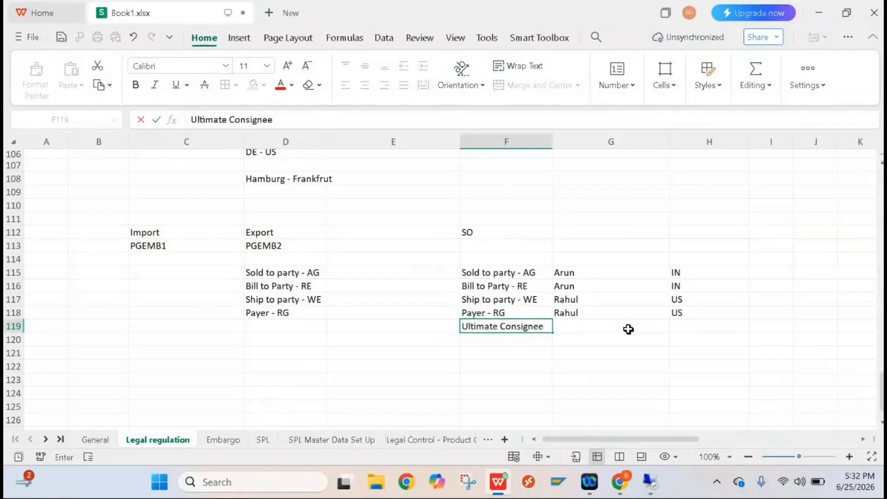
pyautogui.click(599, 326)
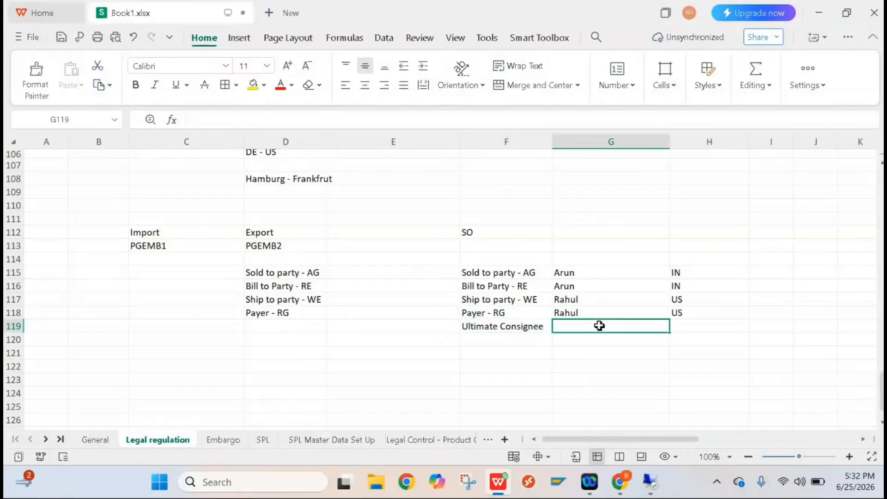
pyautogui.write('Parth')
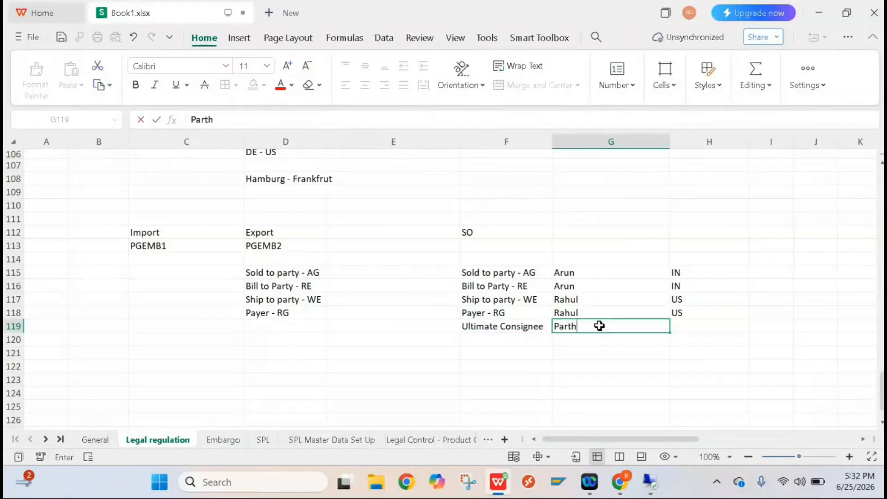
pyautogui.click(683, 324)
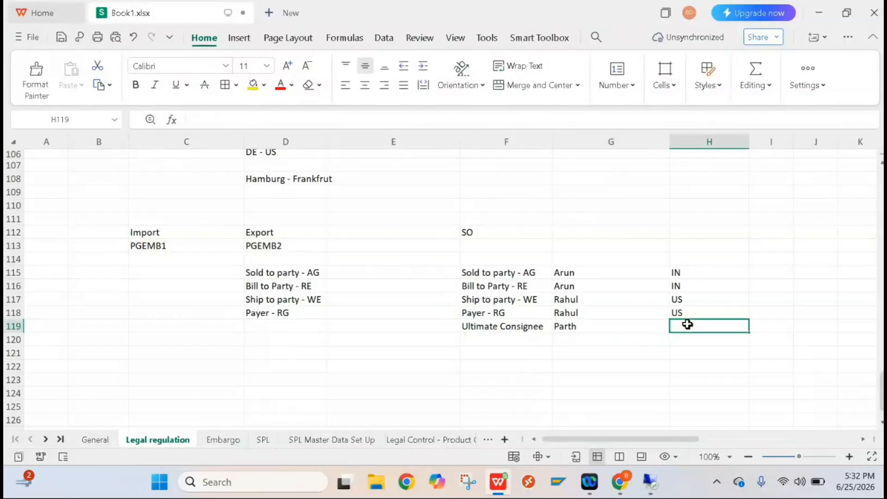
pyautogui.write('CU')
pyautogui.press('BackSpace')
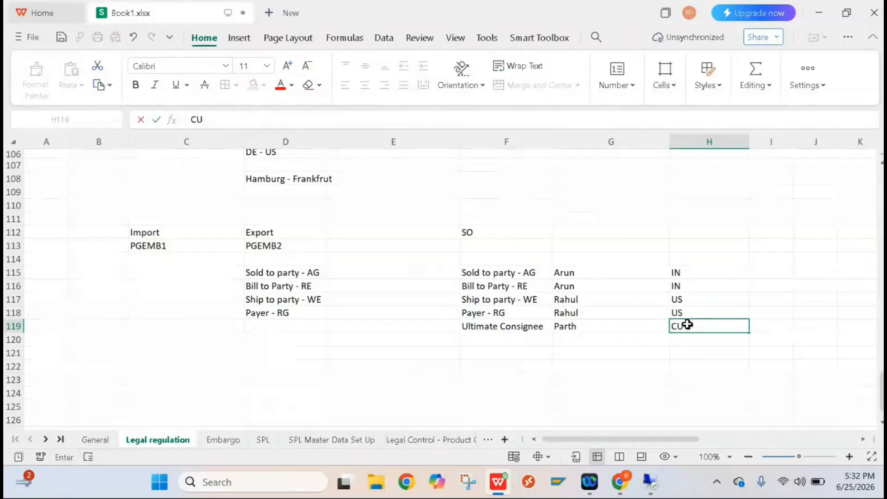
pyautogui.click(491, 230)
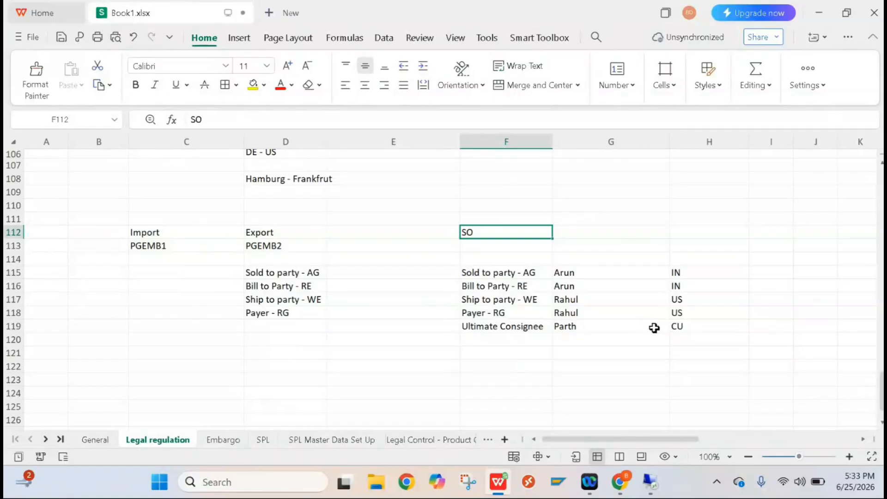
# Enter the heading Embargo in J113 and the country CU in J115
pyautogui.click(822, 241)
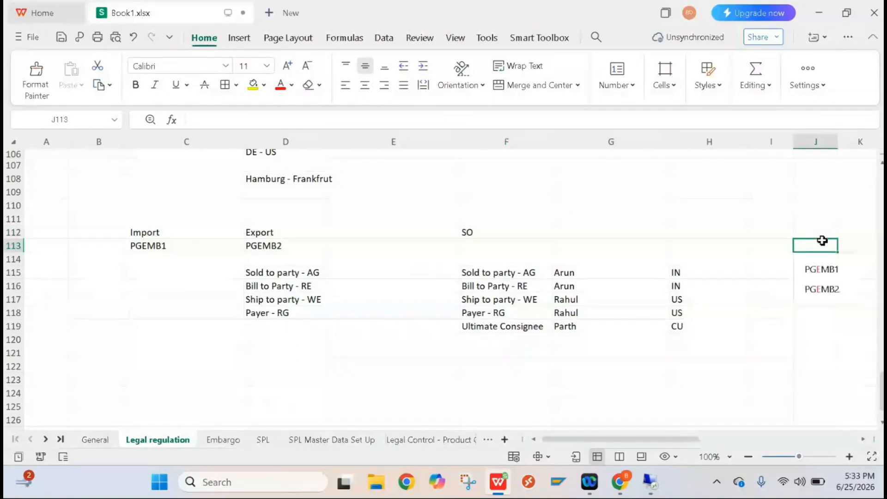
pyautogui.write('E')
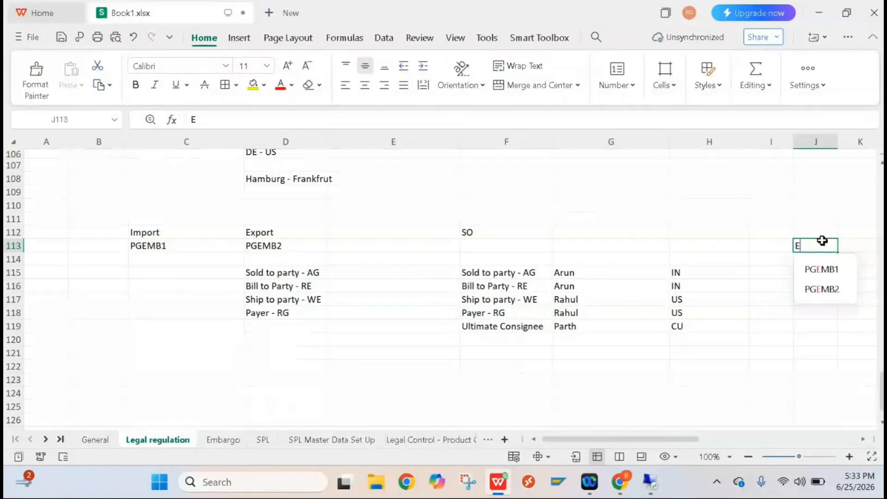
pyautogui.write('mbargo')
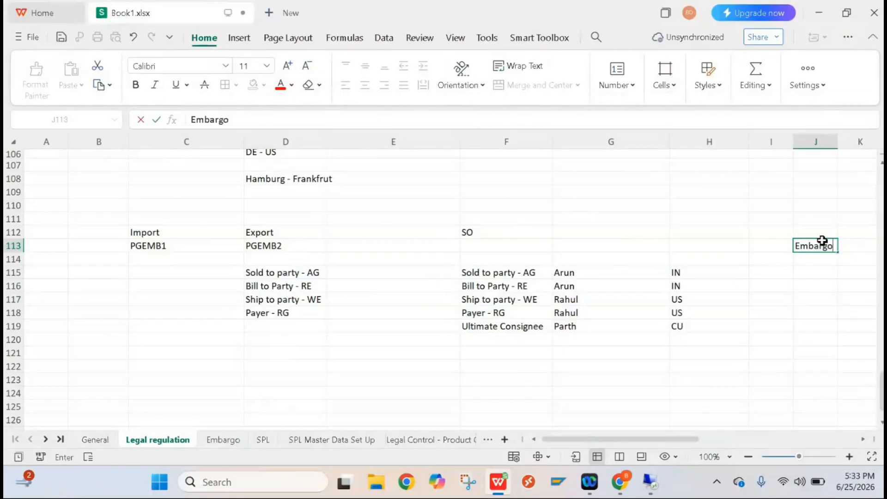
pyautogui.click(816, 274)
pyautogui.write('C')
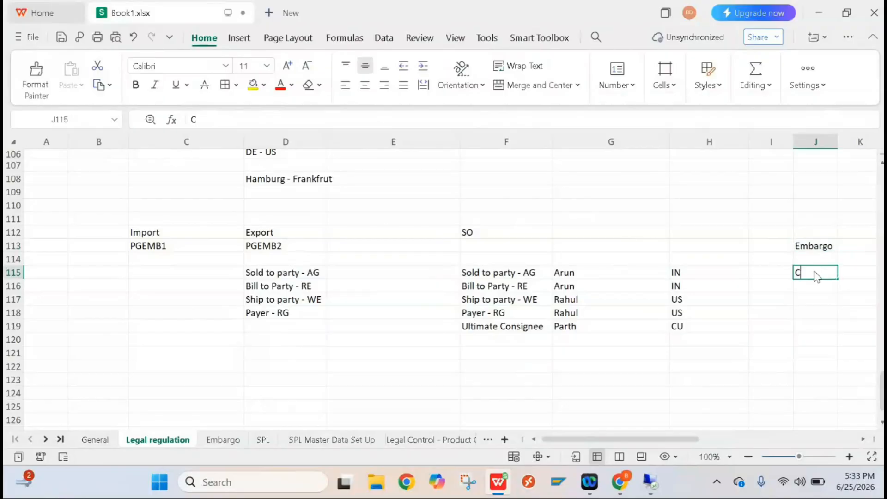
pyautogui.write('U')
pyautogui.click(727, 260)
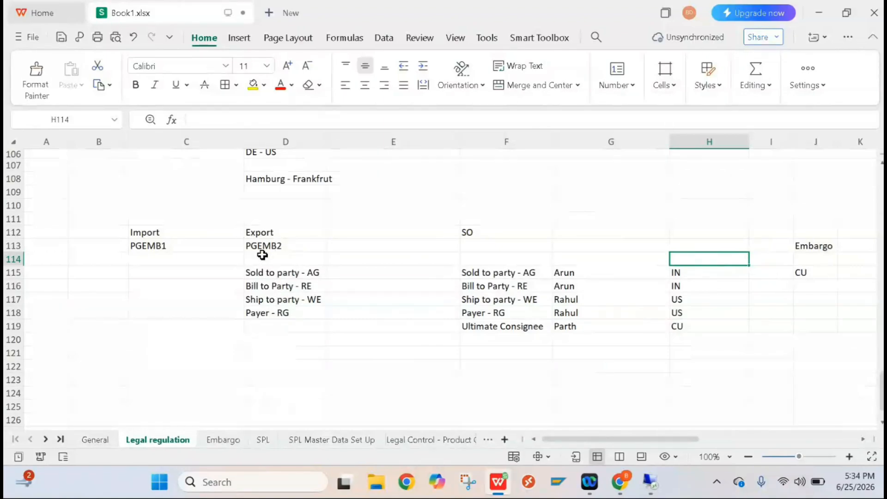
# Switch to the SAP session to view the standard order's partner functions, and return to the WPS workbook
pyautogui.hotkey('alt', 'Tab')
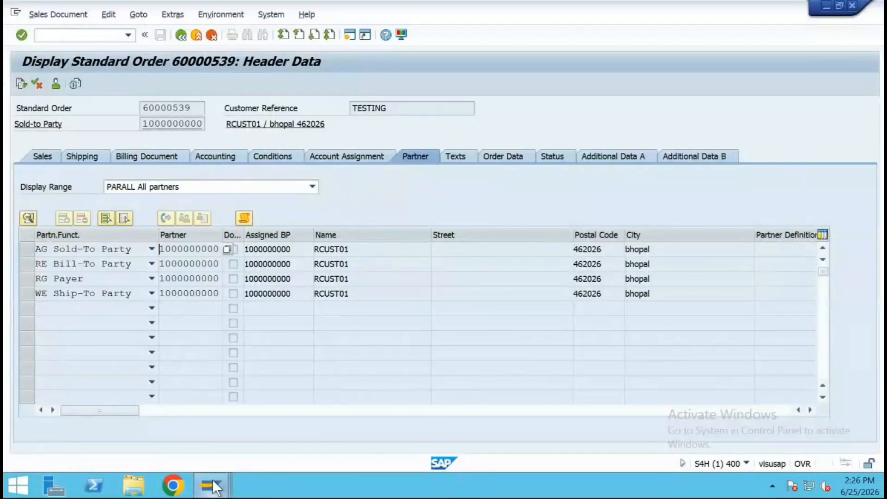
pyautogui.moveTo(212, 479)
pyautogui.click(247, 423)
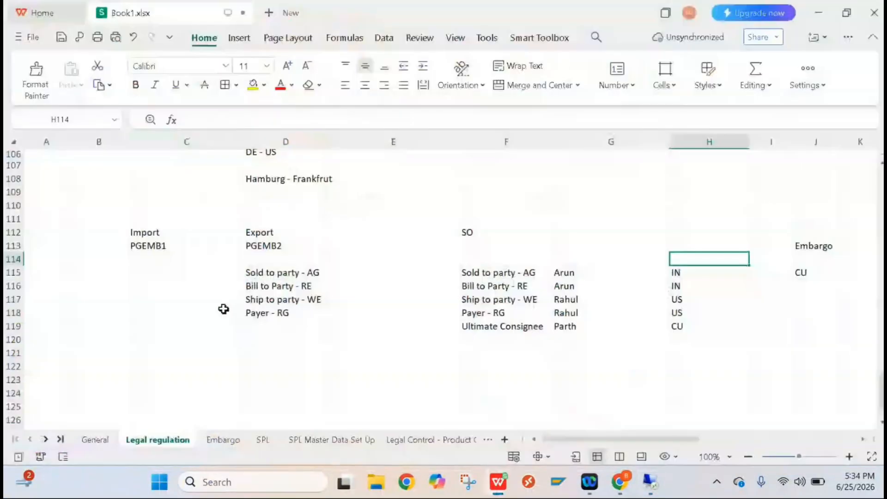
pyautogui.click(498, 481)
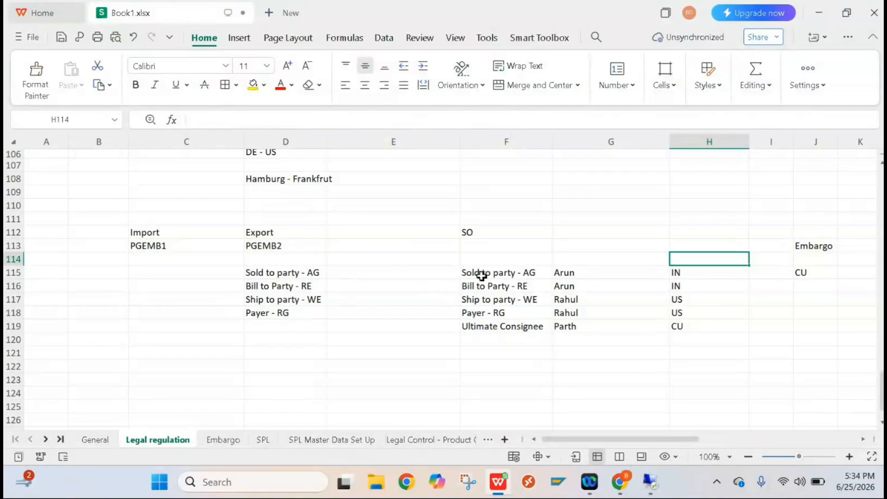
# Fill the SO heading cell F112 with green
pyautogui.moveTo(481, 276); pyautogui.dragTo(482, 313)
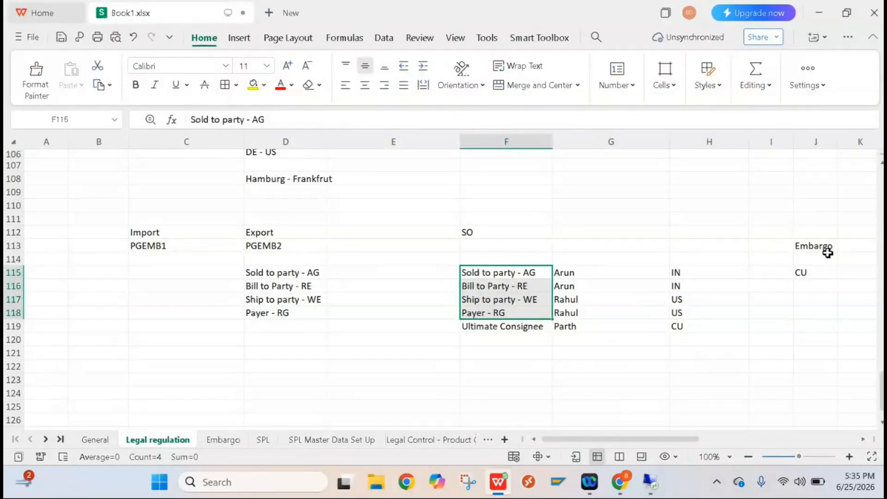
pyautogui.click(516, 231)
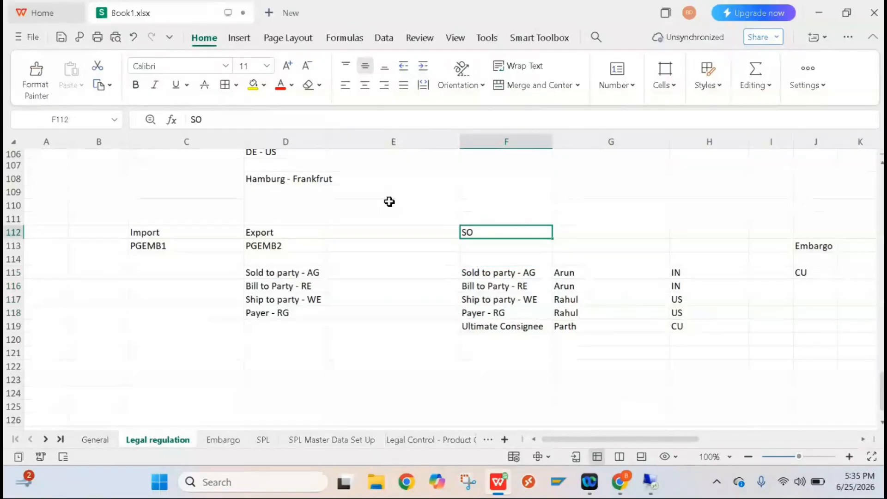
pyautogui.click(264, 85)
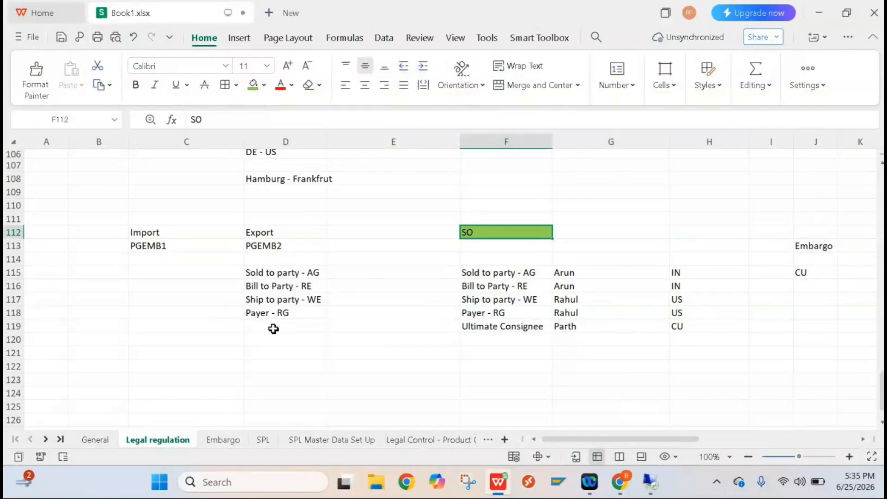
# Copy the Ultimate Consignee label from F119 to D119 under the Export partner functions
pyautogui.click(499, 327)
pyautogui.hotkey('ctrl', 'c')
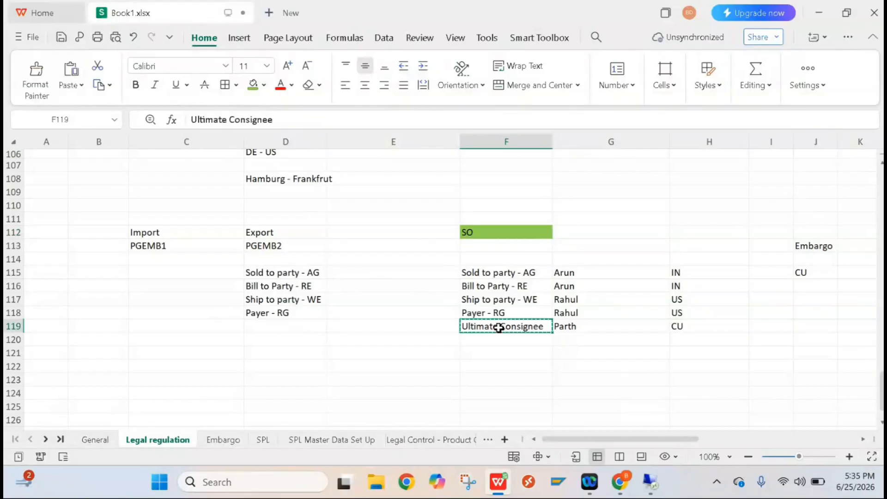
pyautogui.click(258, 327)
pyautogui.hotkey('ctrl', 'v')
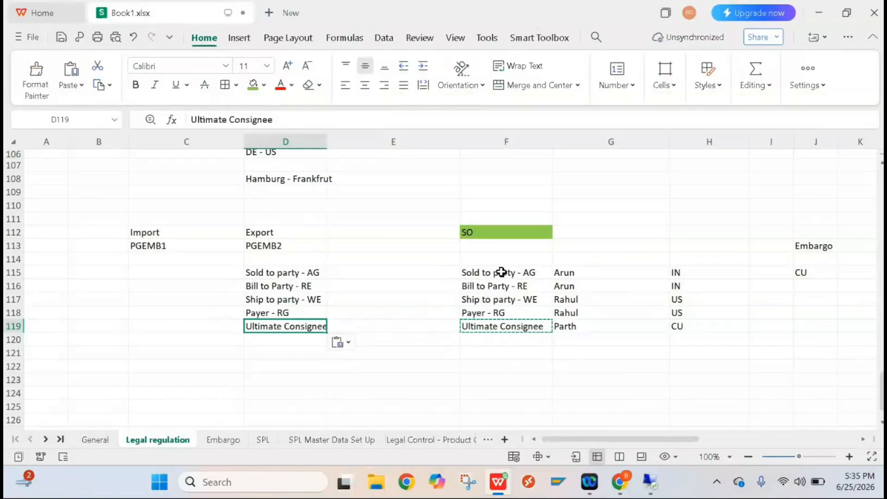
# Change the fill of the SO heading cell F112 to red
pyautogui.moveTo(500, 273); pyautogui.dragTo(503, 322)
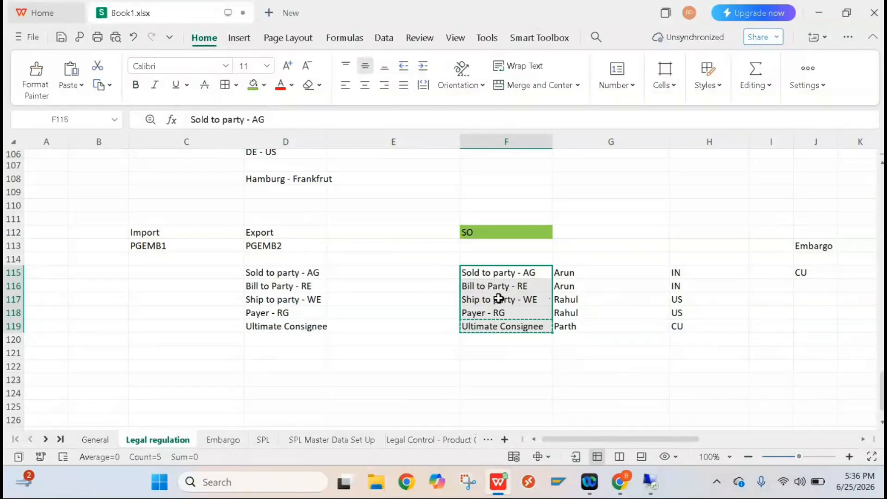
pyautogui.click(490, 327)
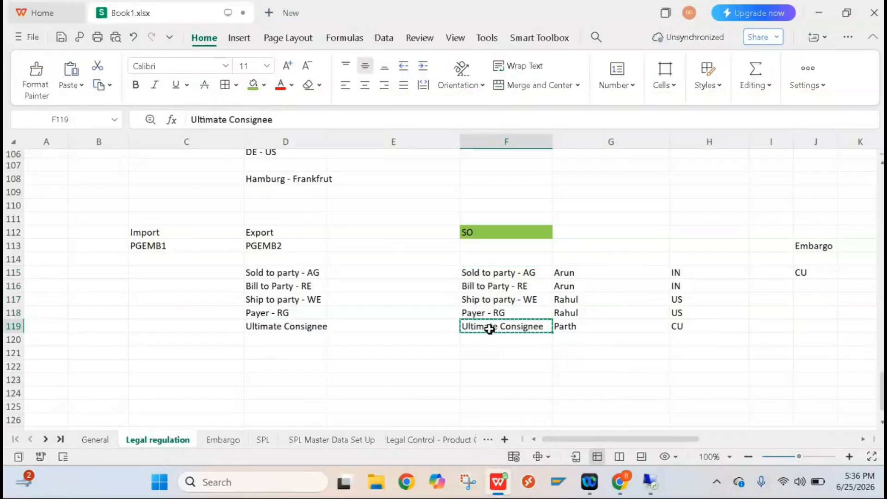
pyautogui.click(517, 231)
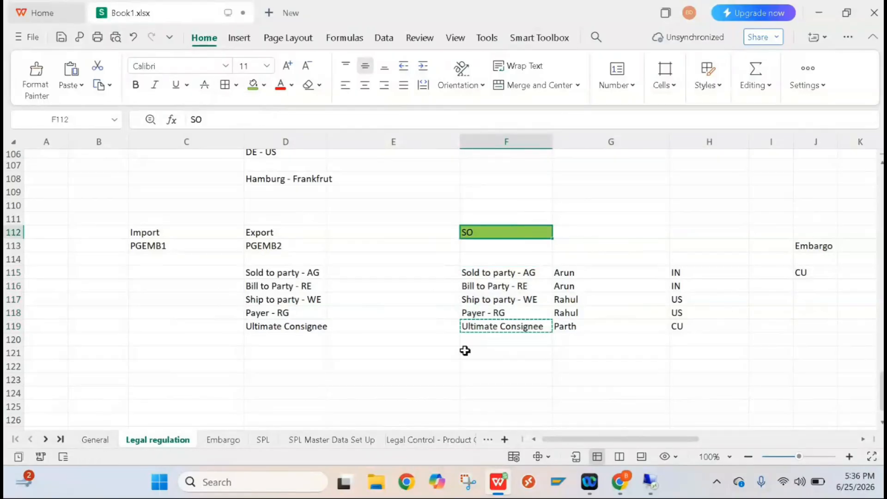
pyautogui.click(478, 325)
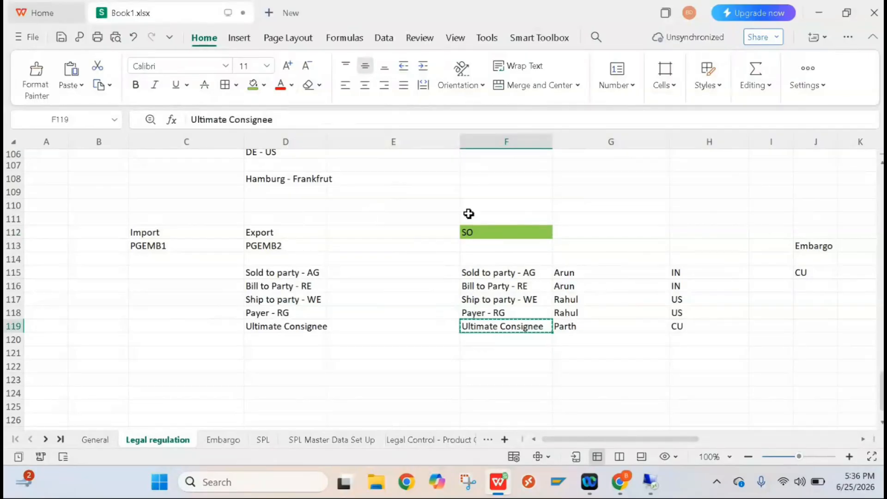
pyautogui.click(471, 229)
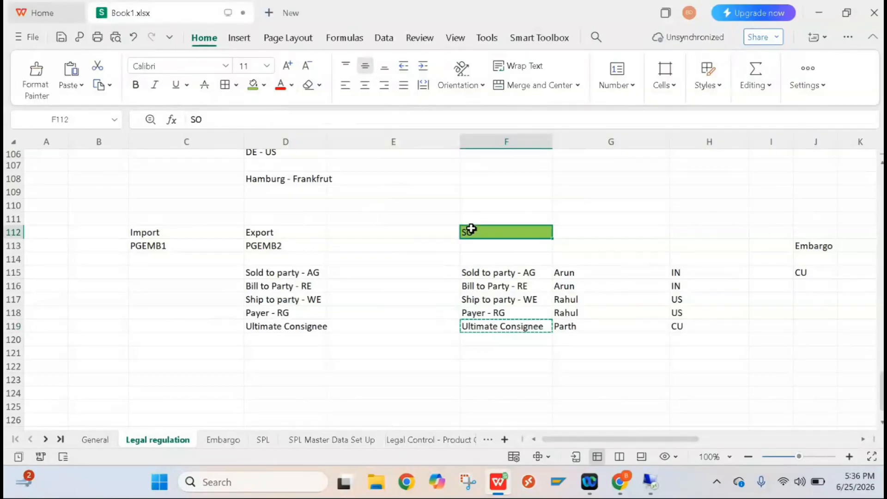
pyautogui.click(267, 83)
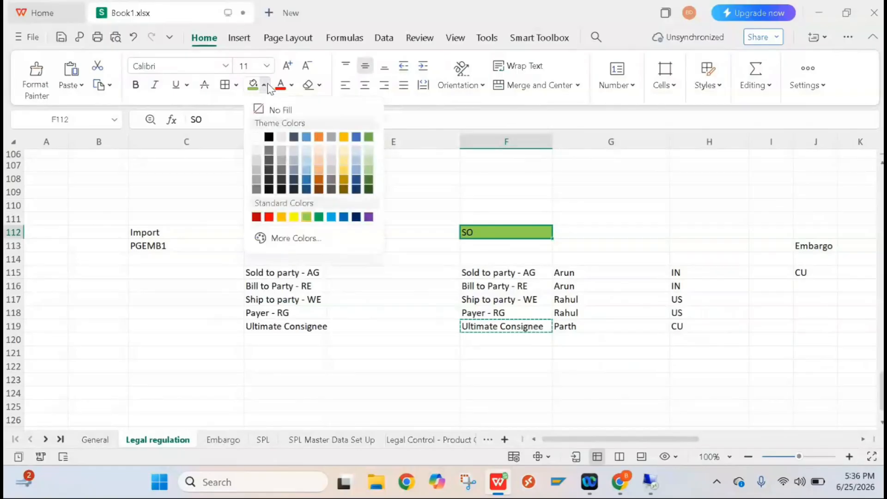
pyautogui.click(269, 218)
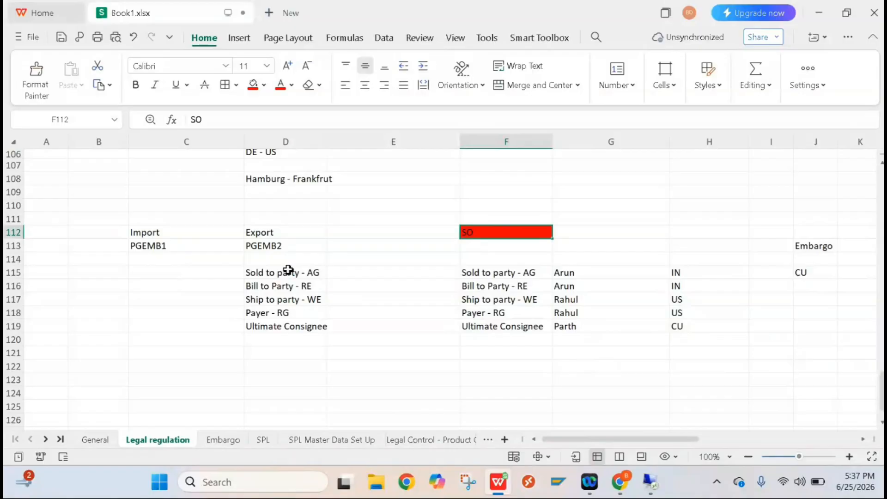
# Switch to the SAP session and exit the embargo check control settings, saving the changes to the customizing request
pyautogui.hotkey('alt', 'Tab')
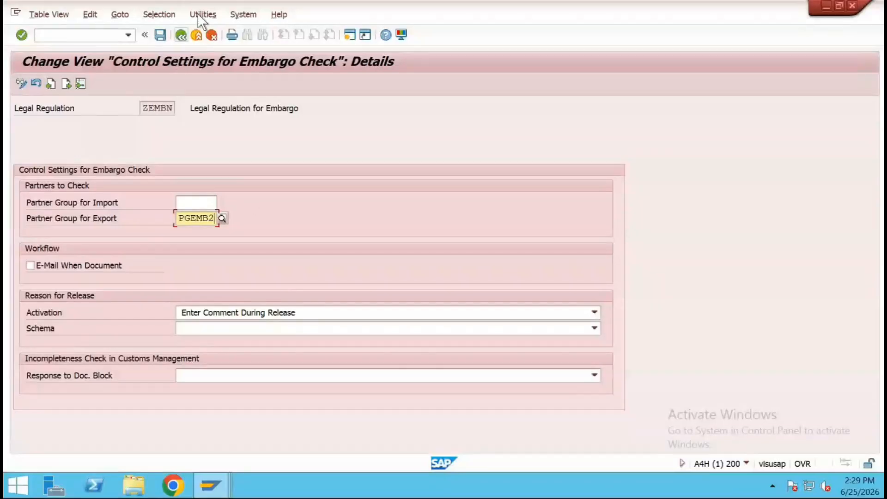
pyautogui.click(181, 37)
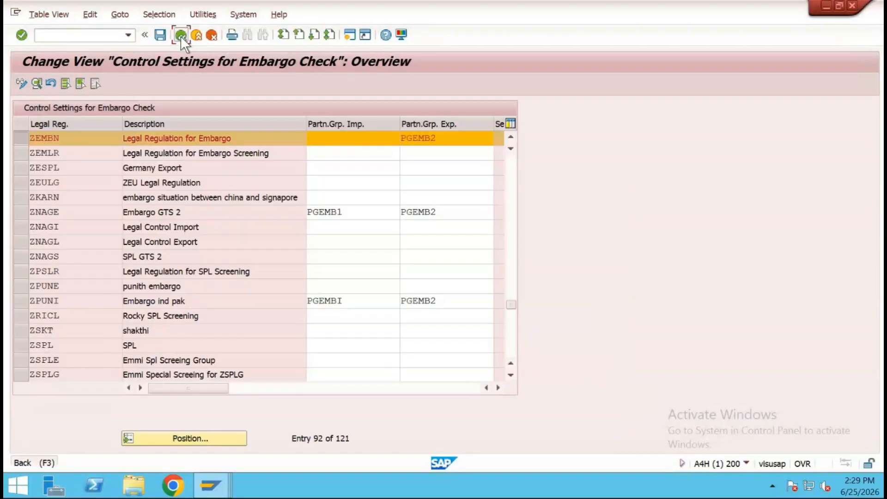
pyautogui.click(182, 36)
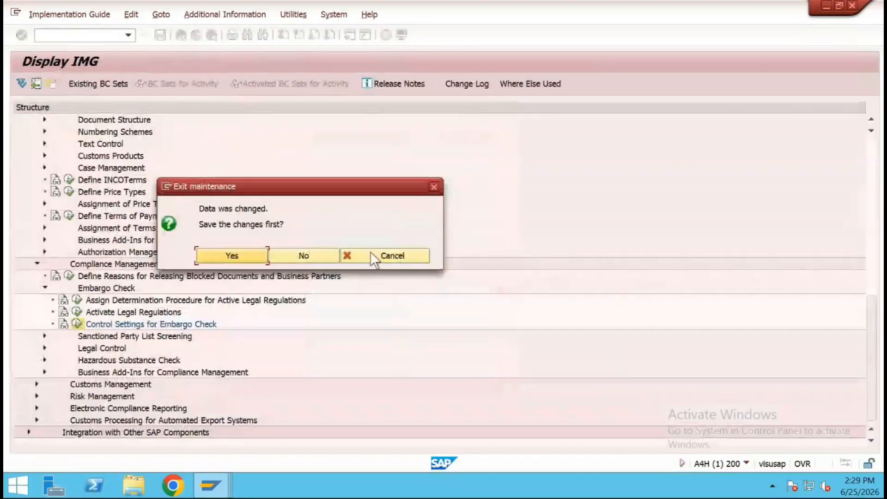
pyautogui.click(240, 256)
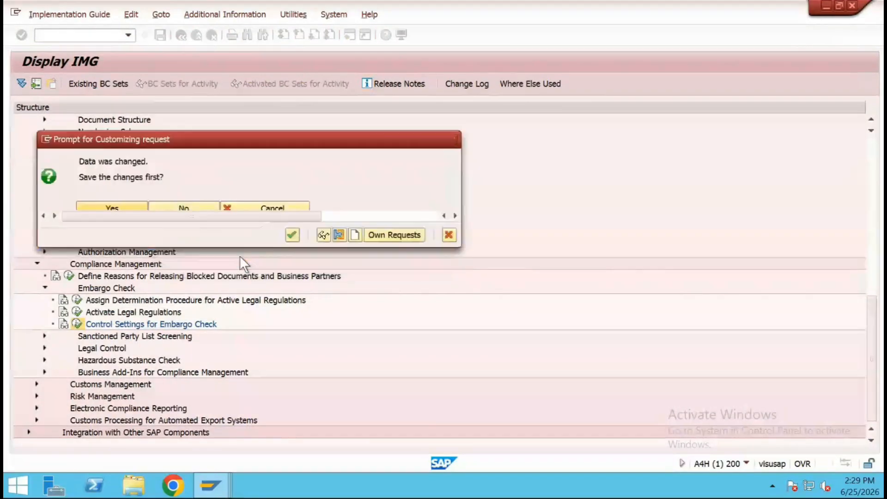
pyautogui.click(293, 236)
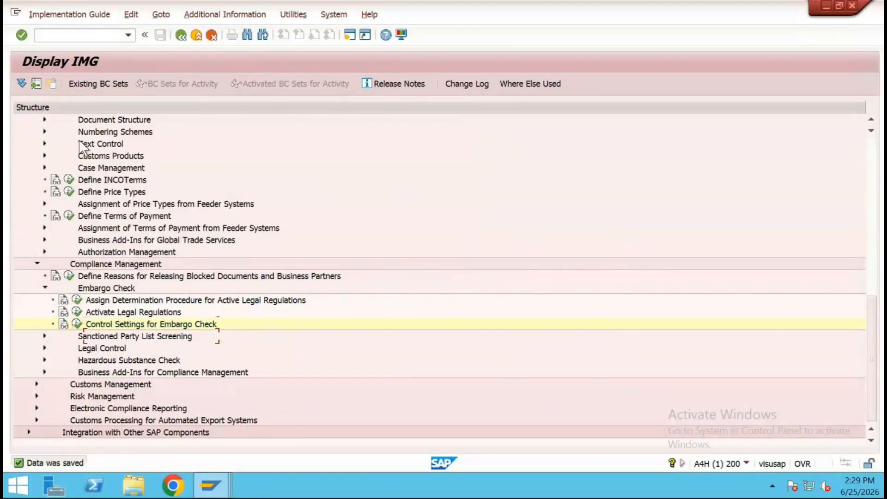
# Open the Define Groups of Partner Functions activity under Partner Structure in the implementation guide
pyautogui.scroll(3, 83, 150)
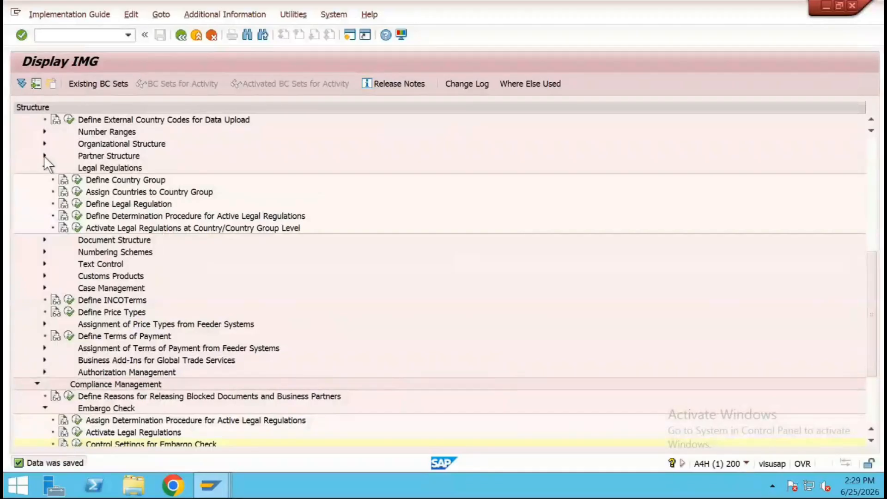
pyautogui.click(45, 155)
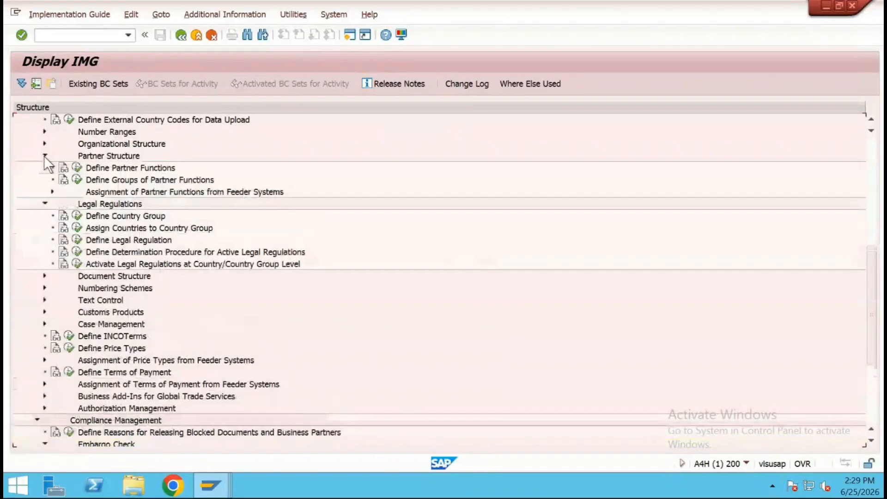
pyautogui.click(77, 179)
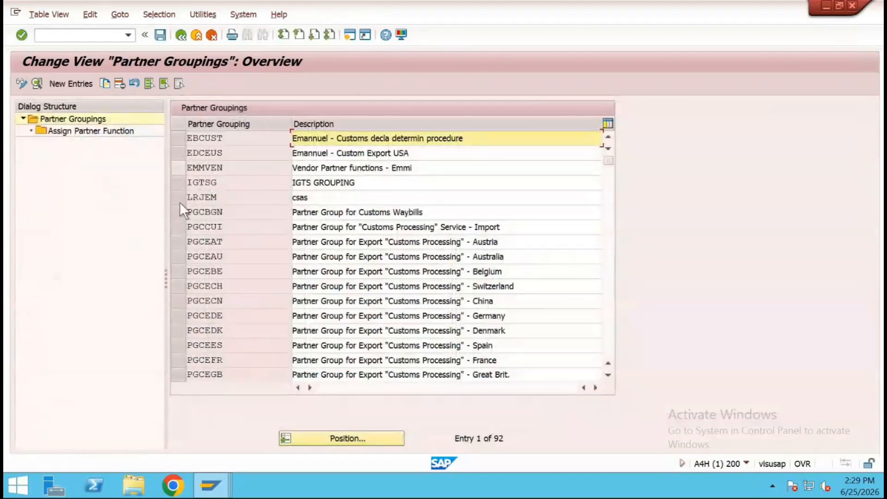
# Review the import and export partner groupings, marking PGEMB1 and PGEMB2 for embargo, PGLDT1 and PGLDT2 for license determination, PGSPL1 and PGSPL2 for sanctioned party list
pyautogui.scroll(-5, 198, 340)
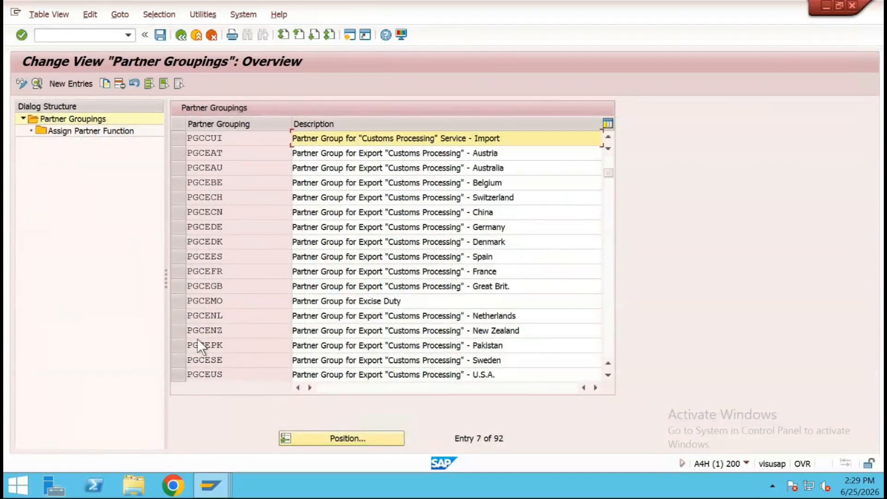
pyautogui.scroll(-7, 198, 346)
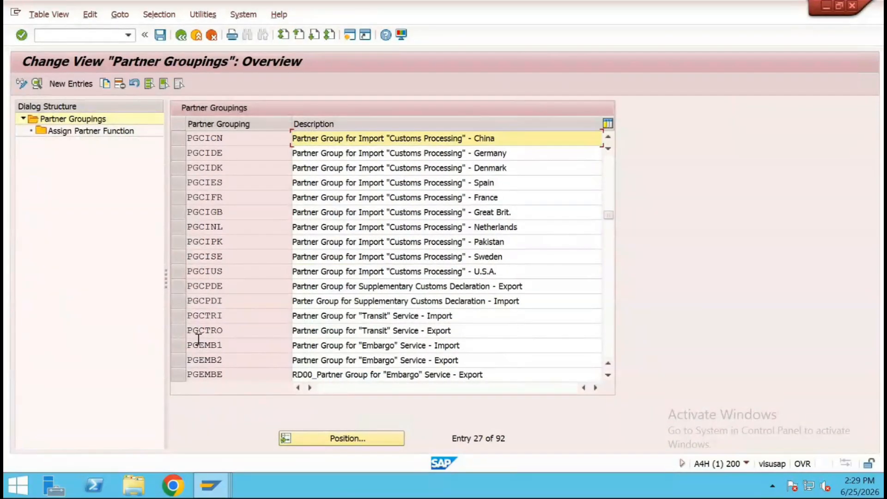
pyautogui.click(182, 212)
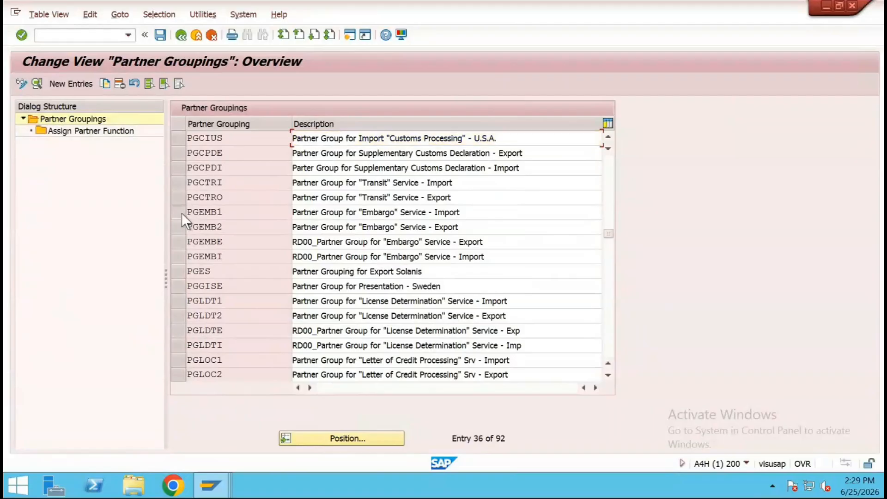
pyautogui.click(181, 225)
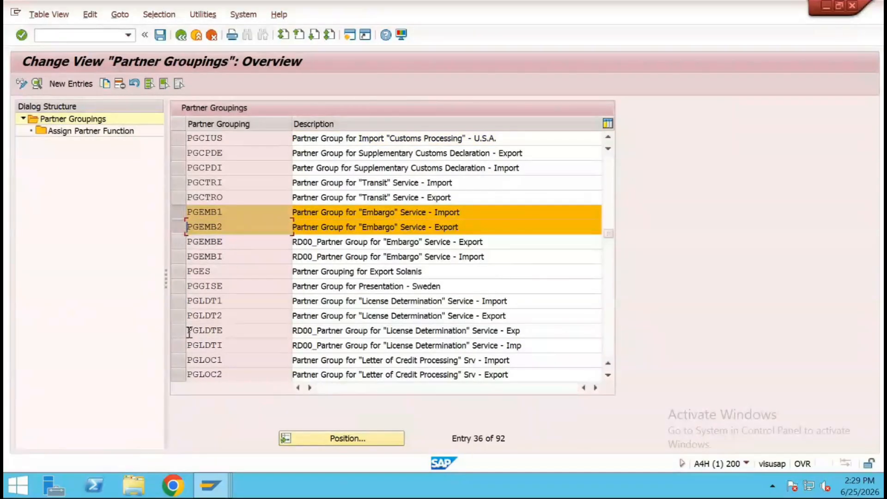
pyautogui.click(176, 302)
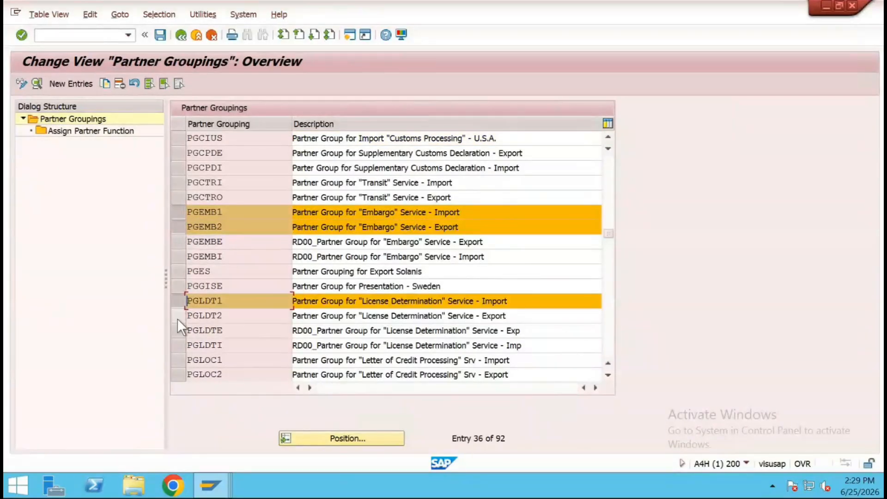
pyautogui.click(177, 318)
pyautogui.scroll(-3, 178, 318)
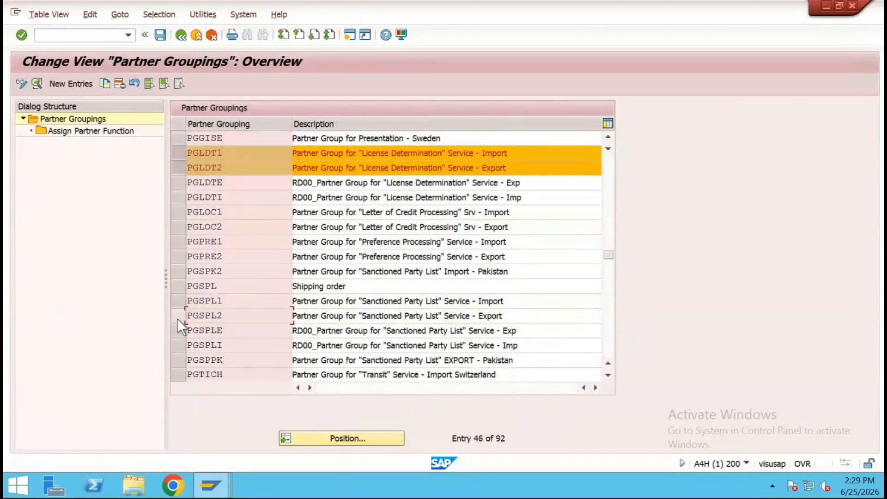
pyautogui.click(180, 301)
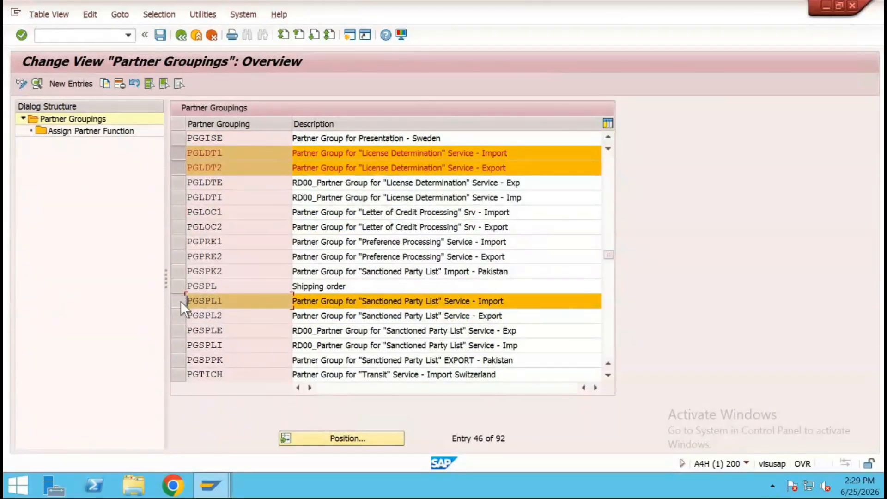
pyautogui.click(181, 313)
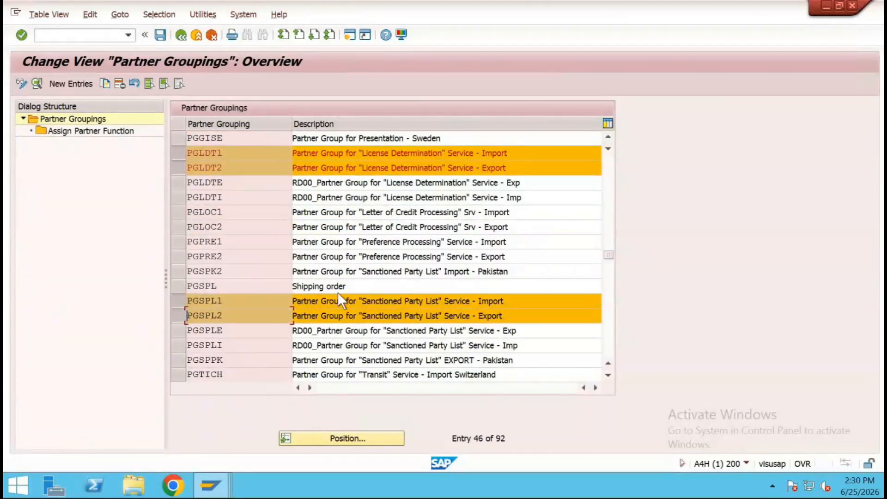
pyautogui.scroll(4, 338, 292)
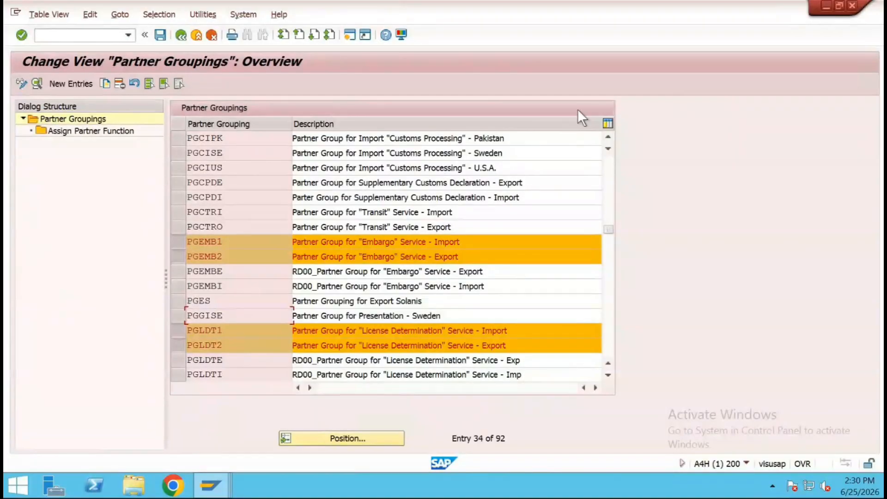
# Create the partner grouping ZPEMB1 with the description Partner Group for Embargo Import
pyautogui.click(64, 83)
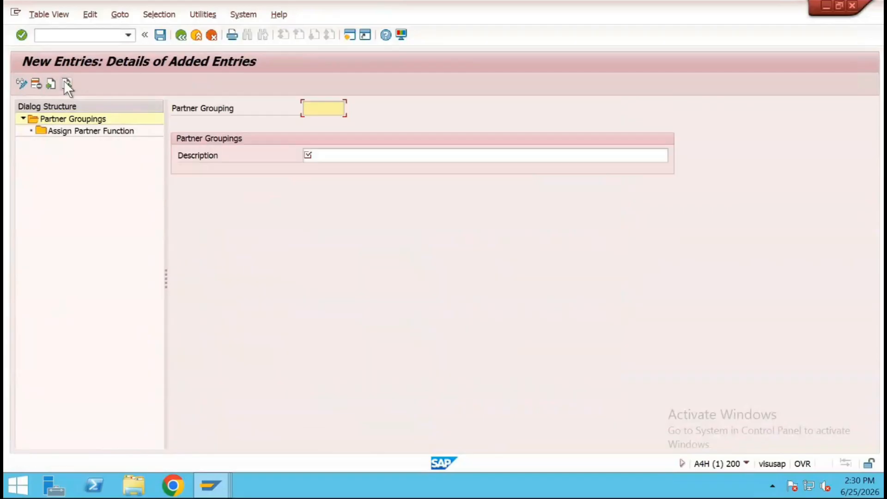
pyautogui.write('ZPEMB1')
pyautogui.click(329, 151)
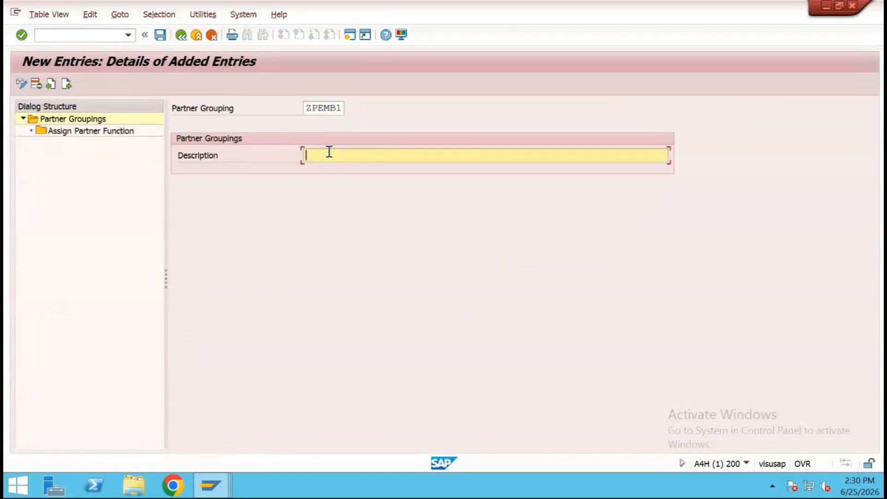
pyautogui.write('Partner Group for Embargo')
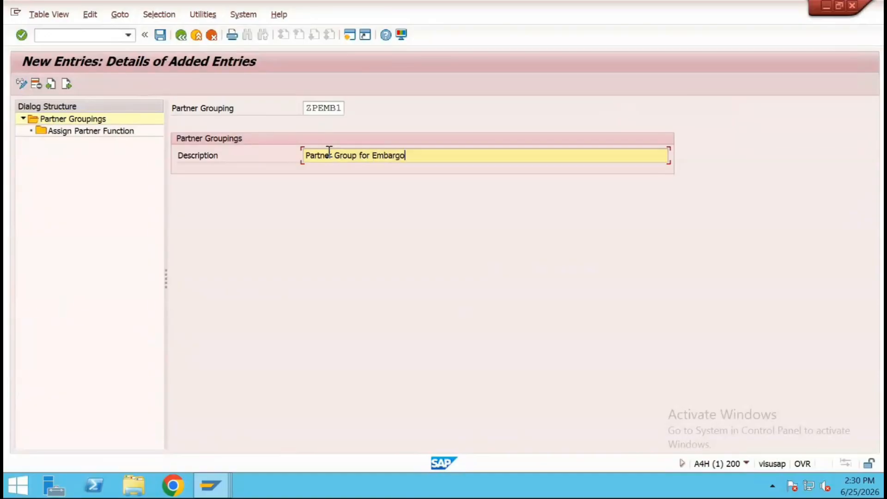
pyautogui.write('Import')
# Add a second partner grouping ZPEMB2 described as Partner Group for Embargo Export, and return to the overview of added entries
pyautogui.click(67, 83)
pyautogui.write('Z')
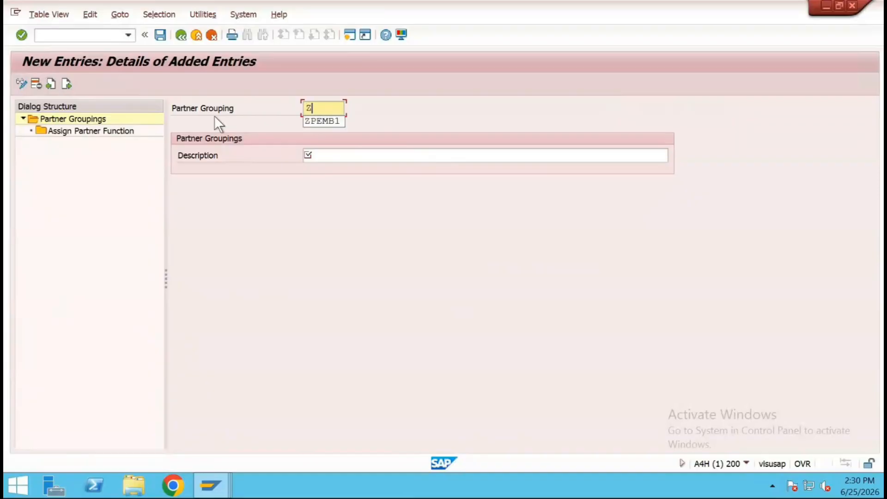
pyautogui.write('PEMB2')
pyautogui.click(338, 157)
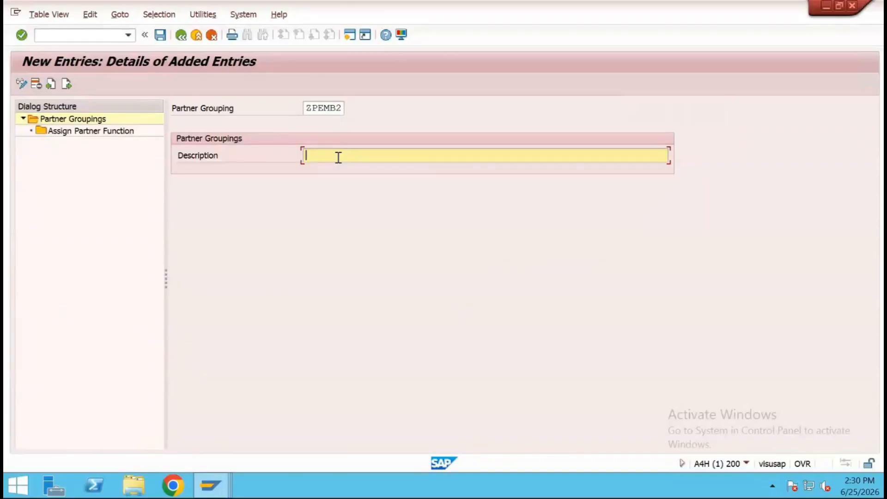
pyautogui.write('Partner Group for Embar')
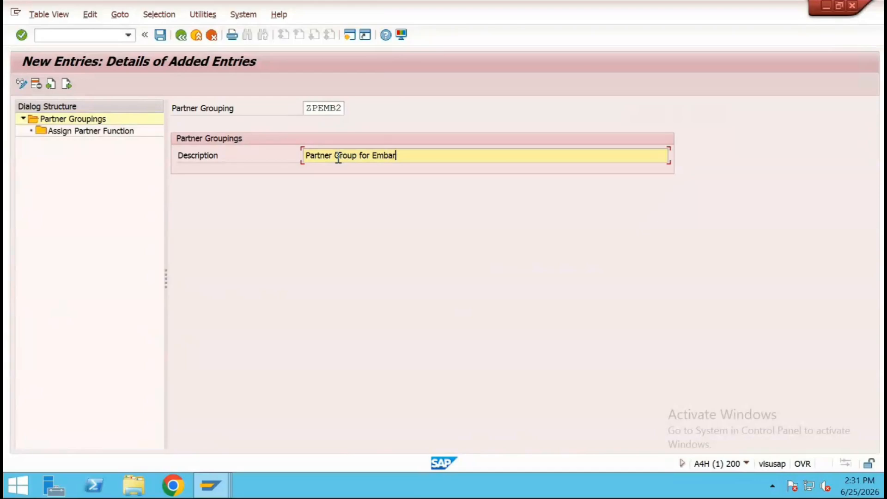
pyautogui.write('go Export')
pyautogui.press('Return')
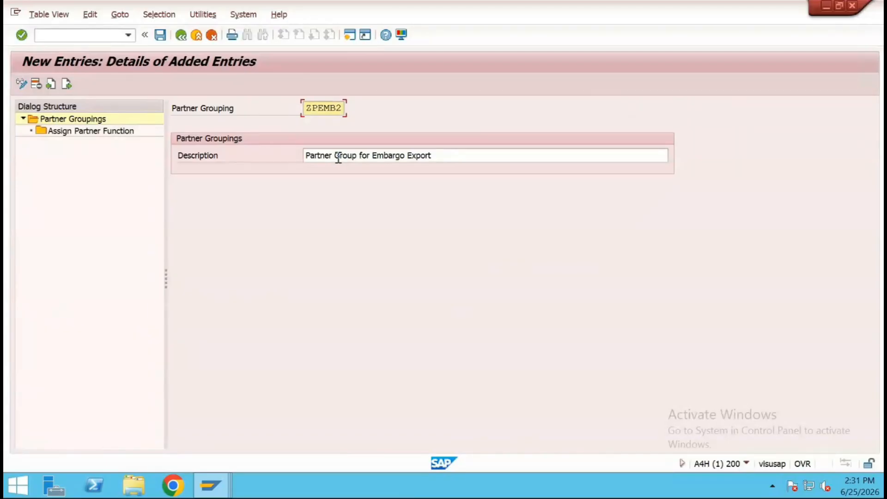
pyautogui.click(180, 35)
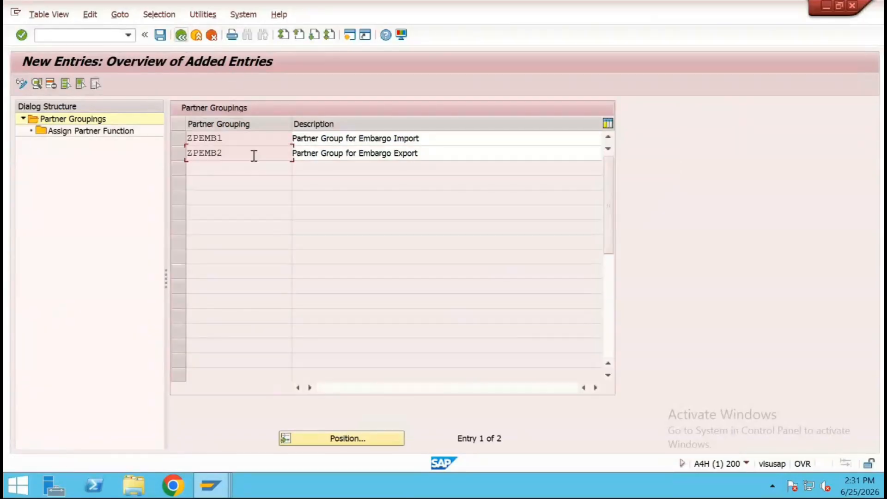
# Assign partner function AG (Sold to Party) with sequence number 10 to partner grouping ZPEMB2
pyautogui.click(176, 154)
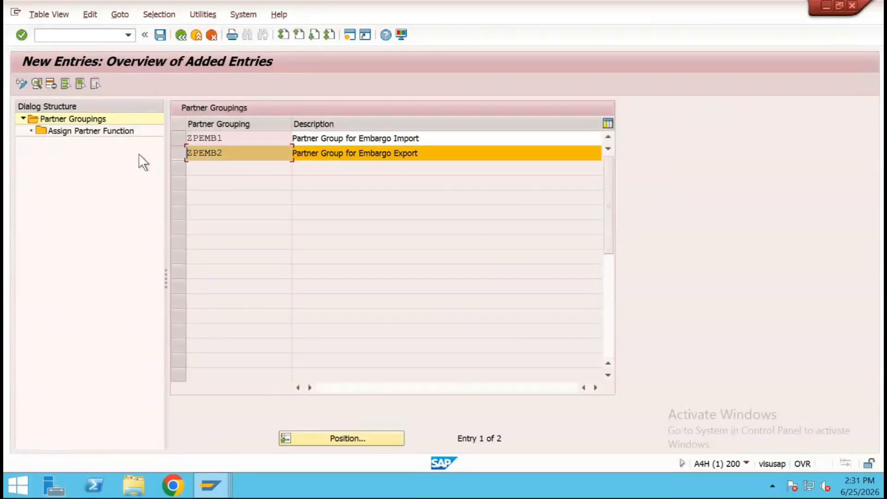
pyautogui.doubleClick(79, 133)
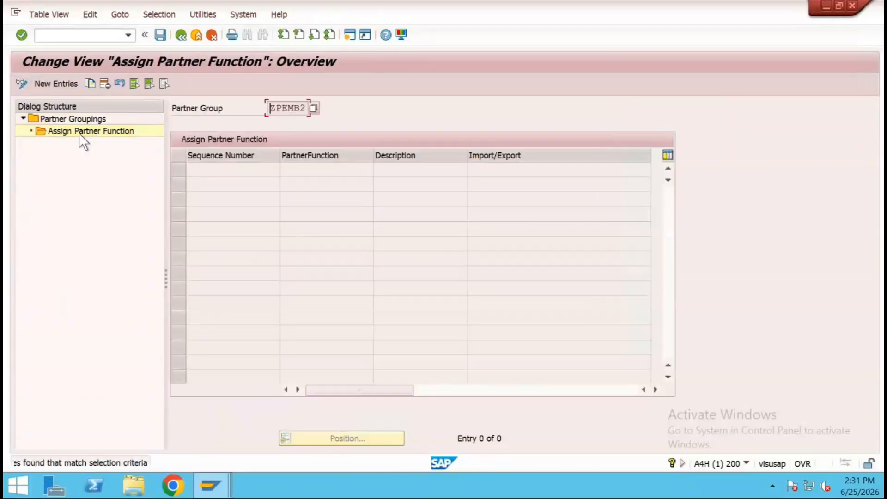
pyautogui.click(52, 83)
pyautogui.write('10')
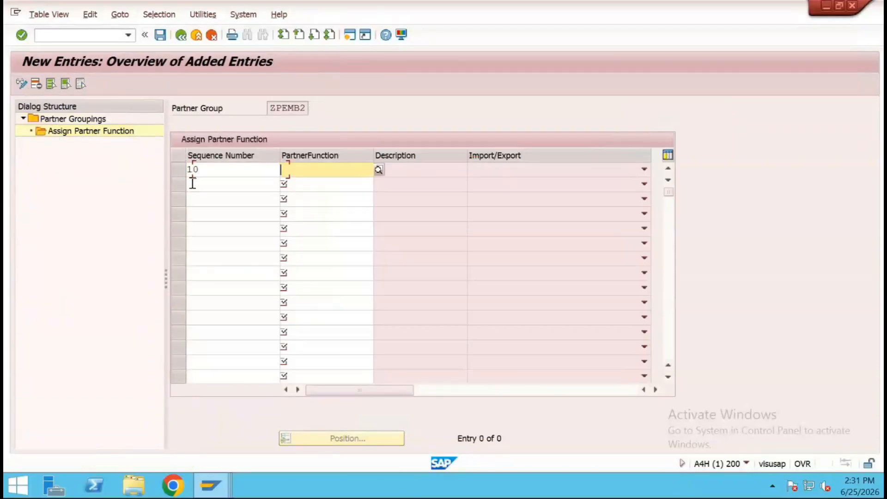
pyautogui.press('Tab')
pyautogui.write('AG')
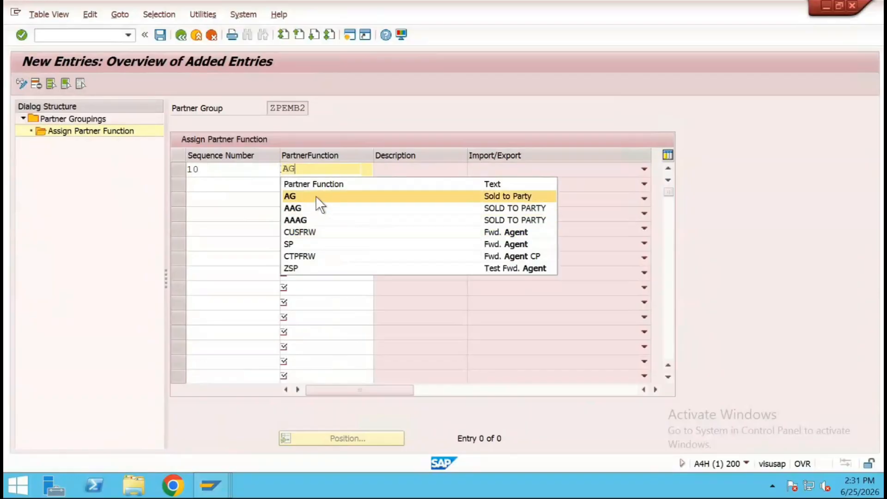
pyautogui.click(315, 196)
# Add partner functions WE with sequence number 20 and RE with sequence number 30 to grouping ZPEMB2
pyautogui.click(217, 187)
pyautogui.write('20')
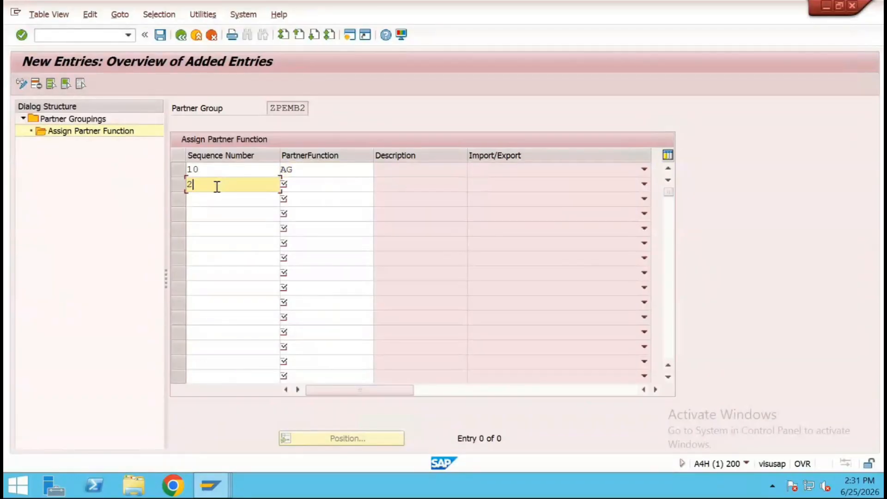
pyautogui.click(313, 185)
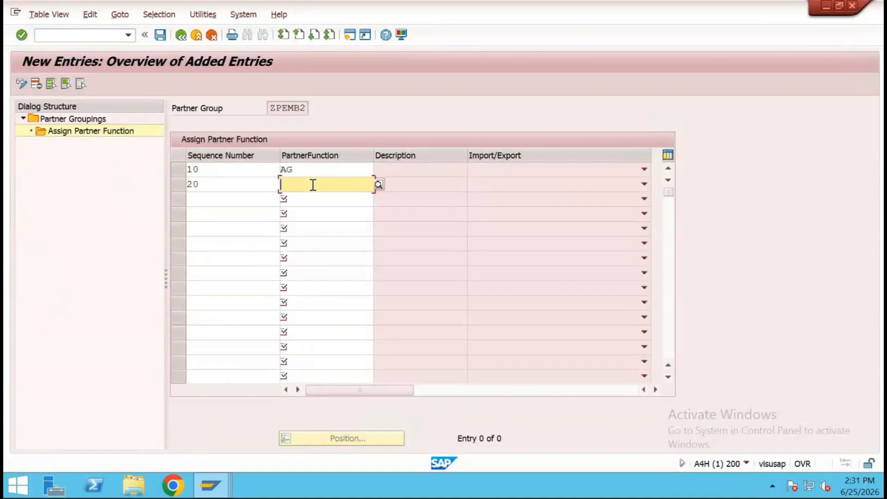
pyautogui.write('WE')
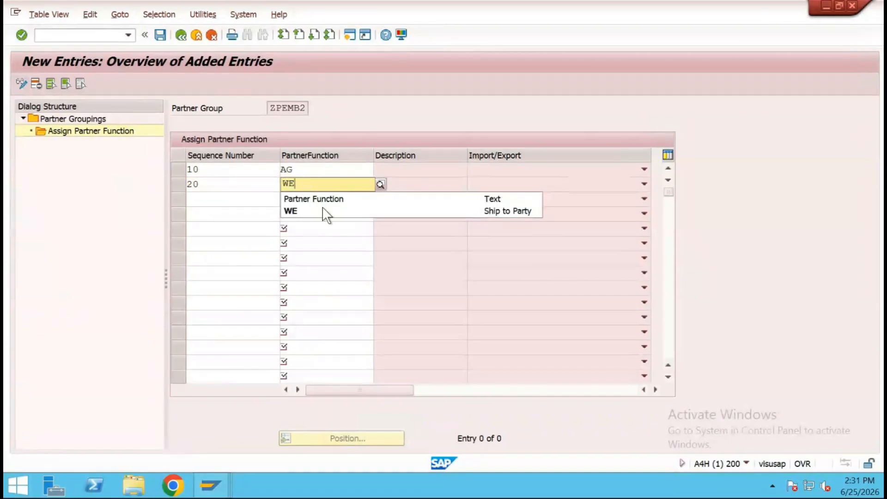
pyautogui.click(324, 212)
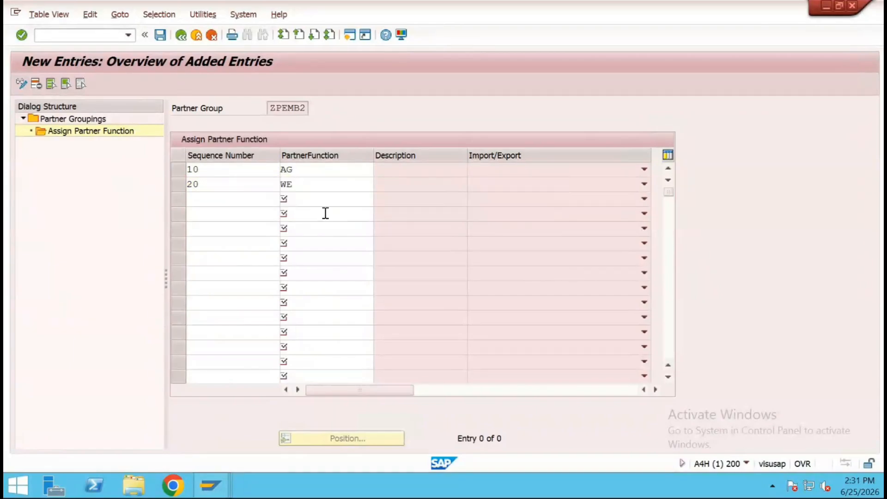
pyautogui.click(202, 201)
pyautogui.write('30')
pyautogui.press('Tab')
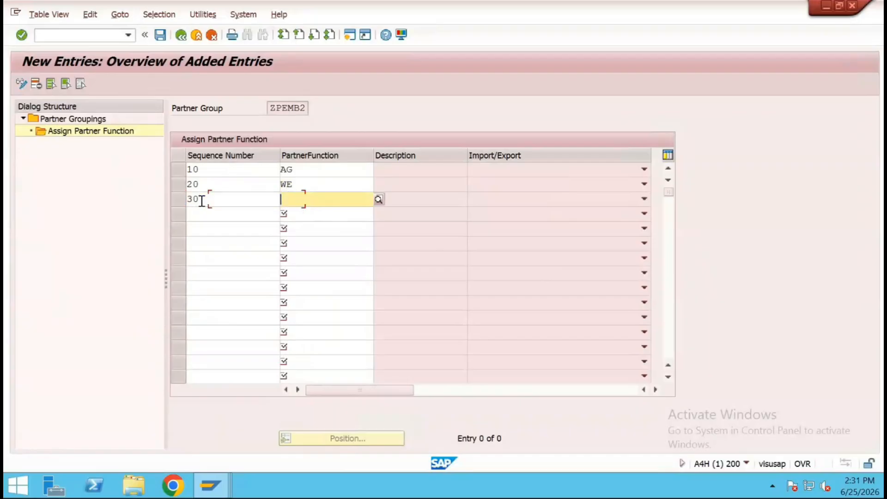
pyautogui.write('RE')
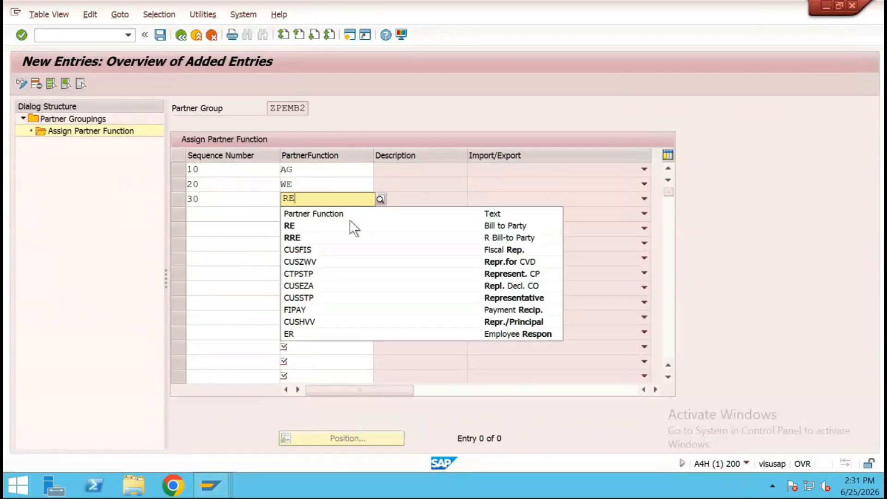
pyautogui.click(422, 229)
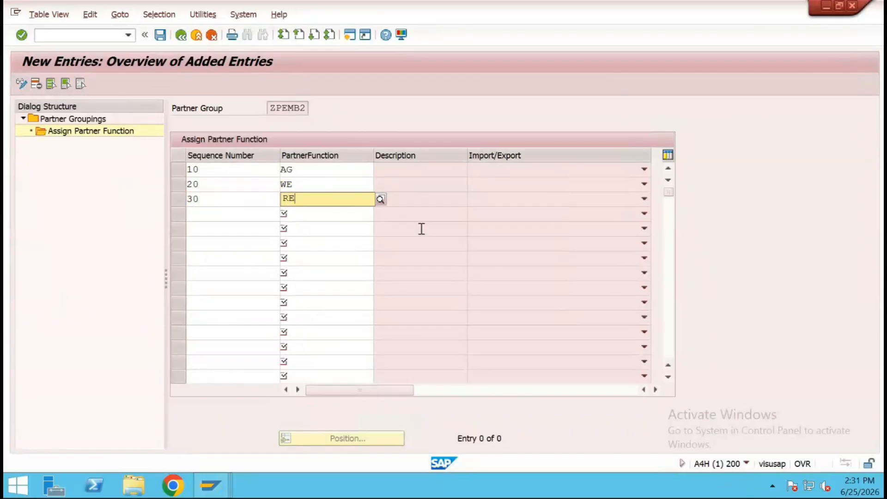
# Add partner function RG (Payer) with sequence number 40 to grouping ZPEMB2 and validate the entries
pyautogui.click(201, 217)
pyautogui.write('40')
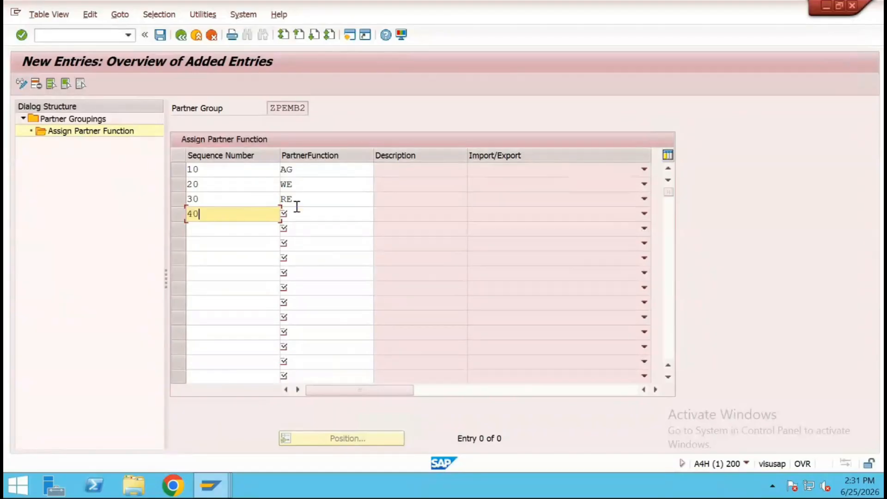
pyautogui.click(307, 213)
pyautogui.write('RG')
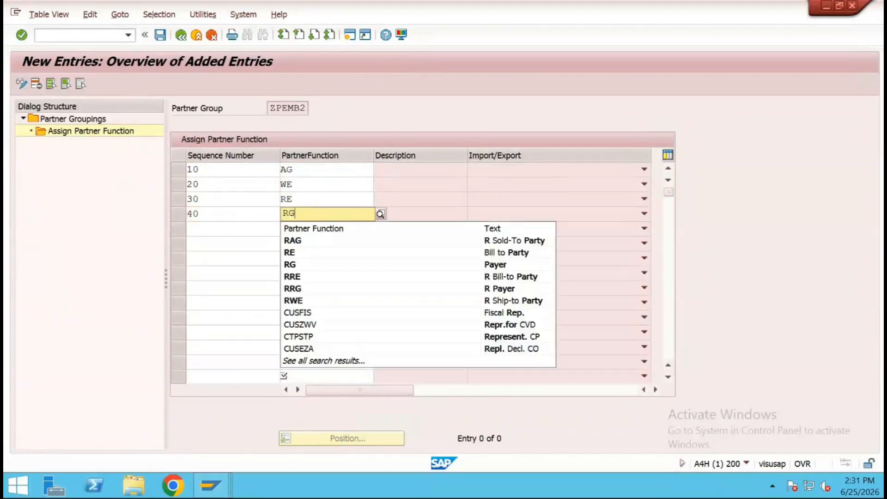
pyautogui.click(331, 241)
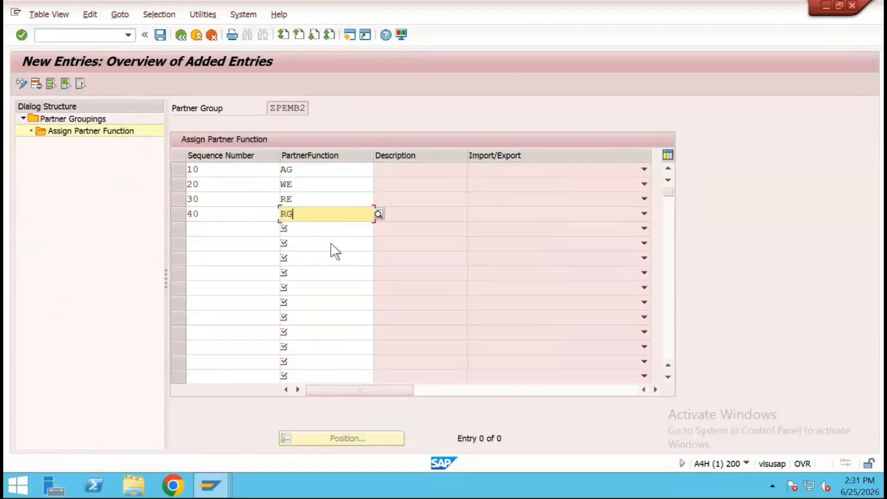
pyautogui.press('Return')
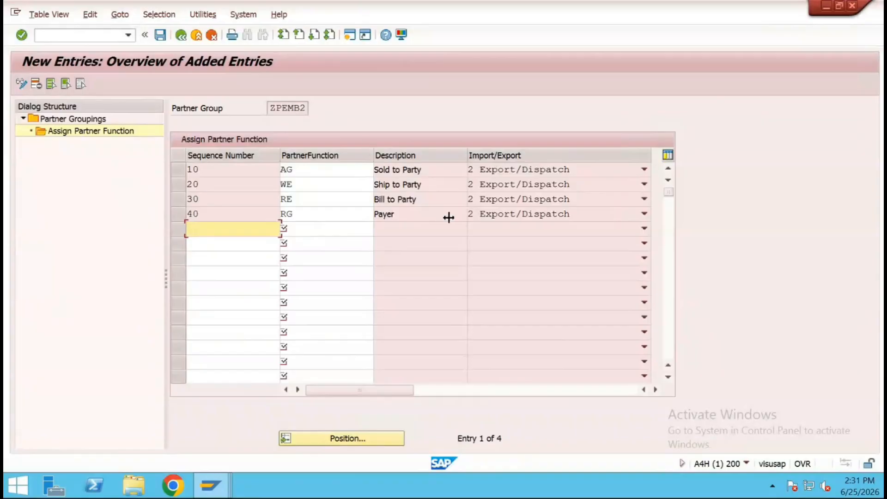
# Save the ZPEMB2 assignments under the proposed customizing request and return to the list of added partner groupings
pyautogui.click(157, 34)
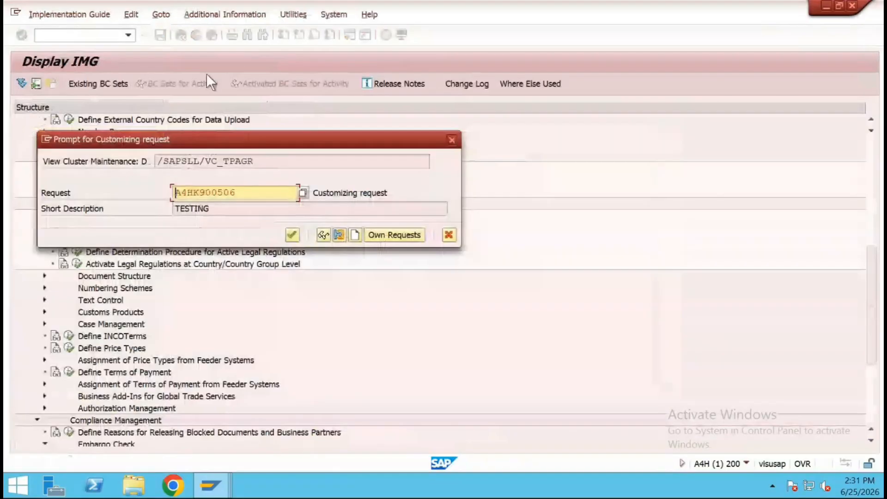
pyautogui.click(290, 241)
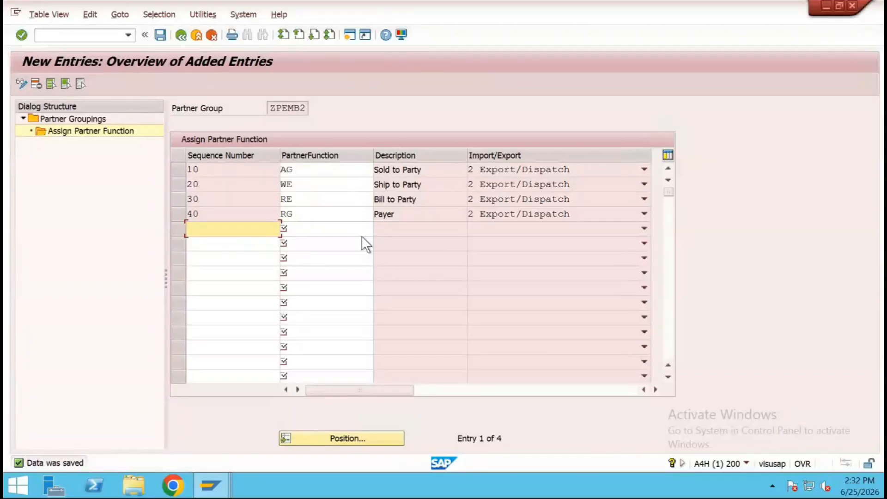
pyautogui.click(179, 35)
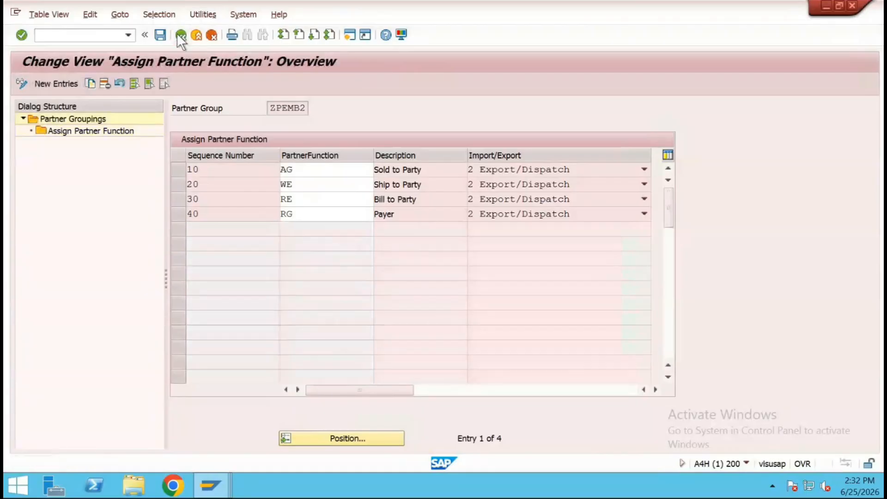
pyautogui.click(180, 34)
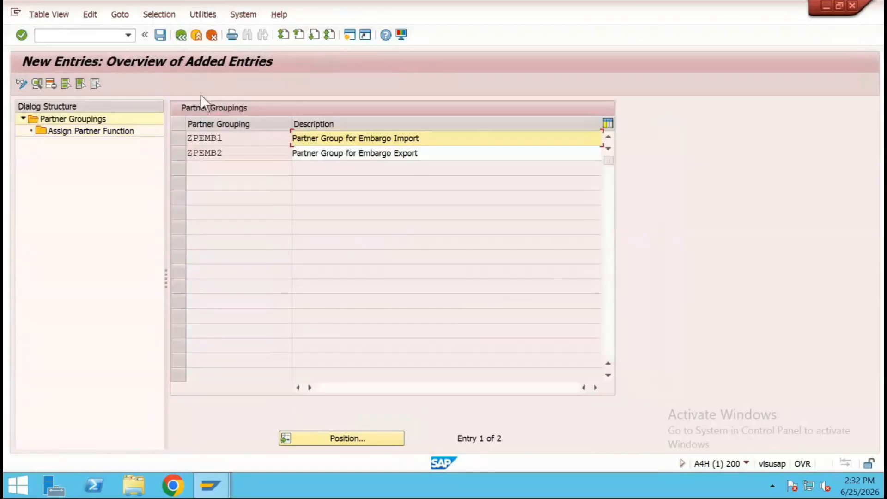
# Assign partner function VN (Vendor) with sequence number 10 to the import partner grouping ZPEMB1
pyautogui.click(181, 139)
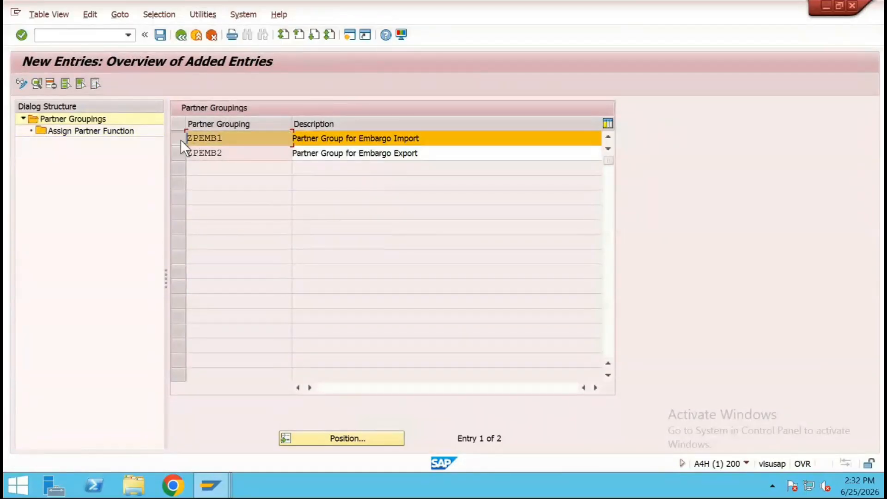
pyautogui.doubleClick(70, 129)
pyautogui.click(54, 83)
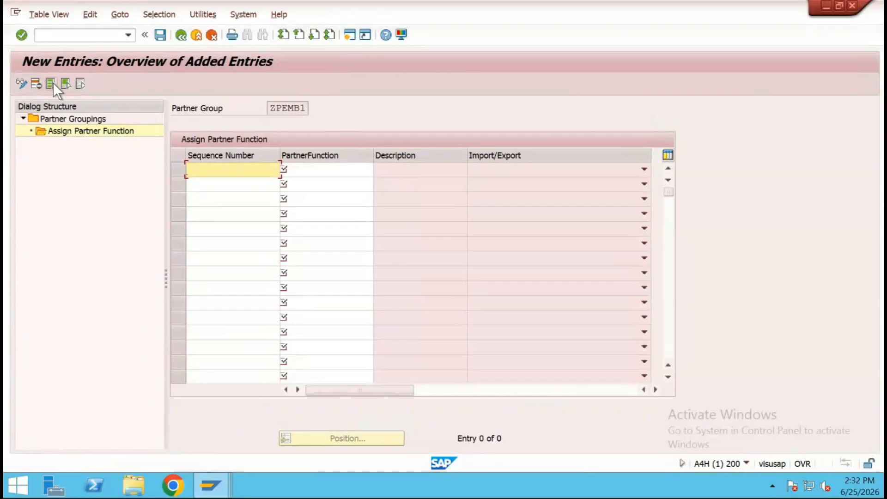
pyautogui.write('10')
pyautogui.press('Tab')
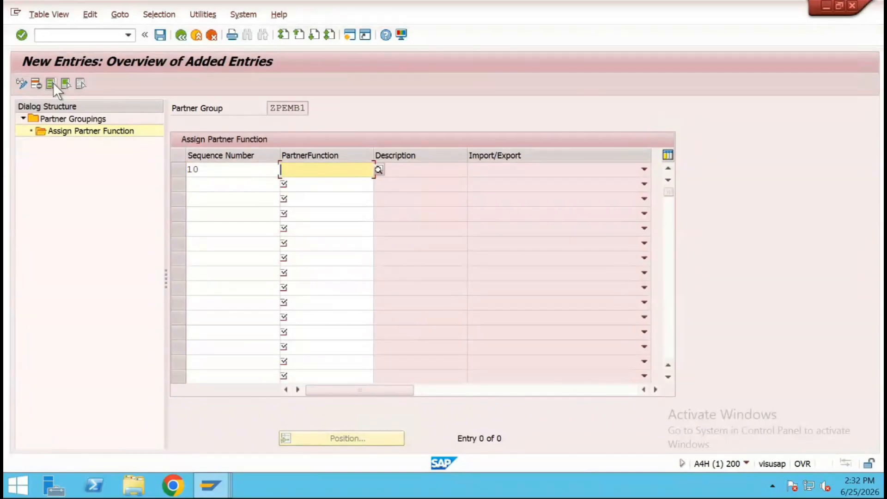
pyautogui.write('VN')
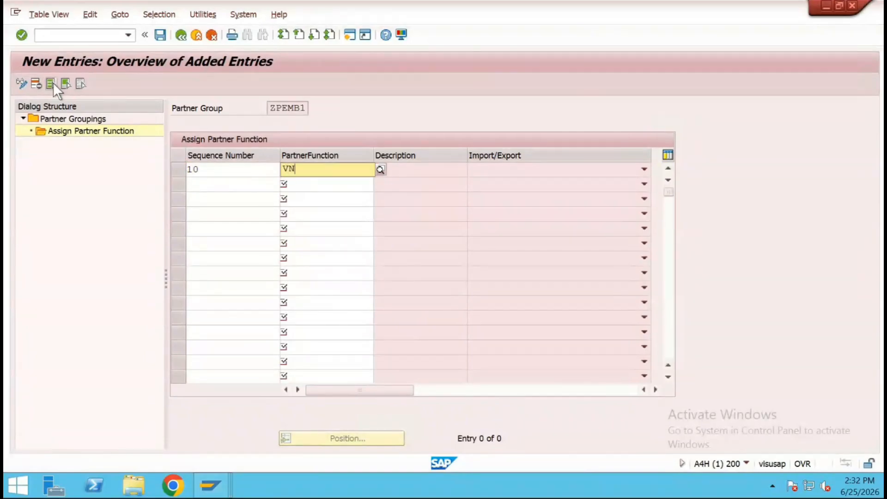
pyautogui.click(315, 195)
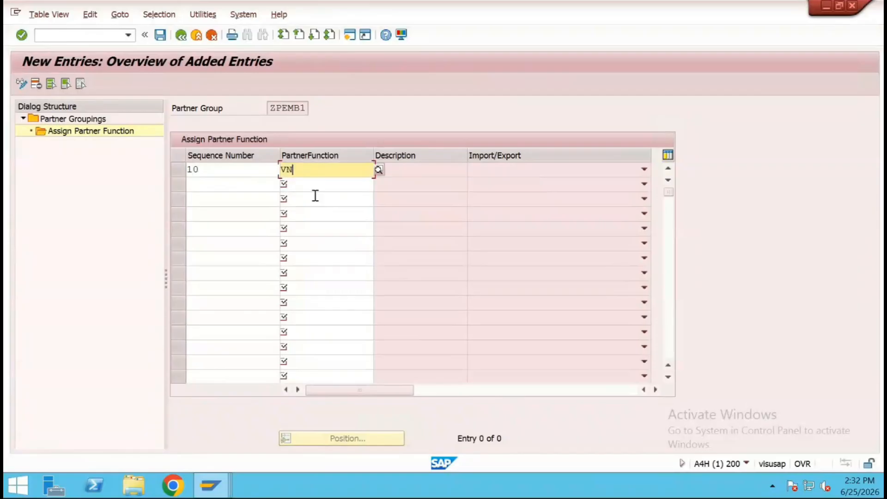
pyautogui.press('Return')
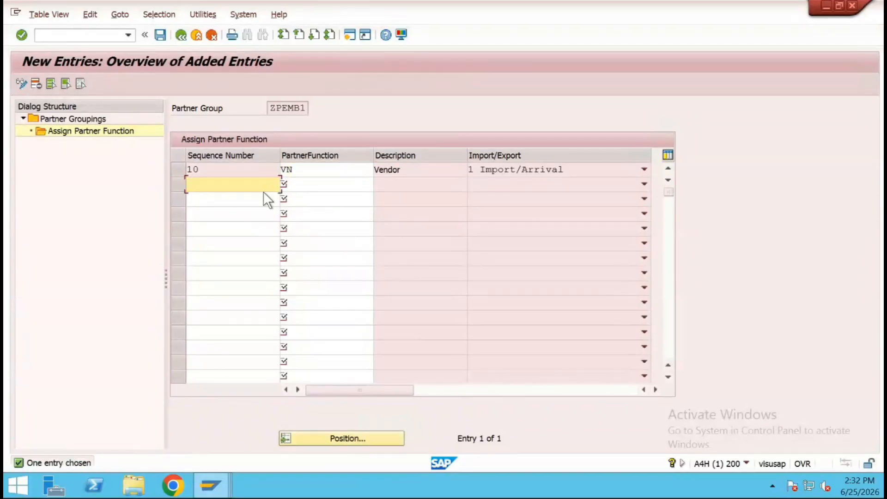
# Add partner function WL (Goods Supplier) with sequence number 20 to grouping ZPEMB1 and save the assignments
pyautogui.write('20')
pyautogui.press('Tab')
pyautogui.write('WL')
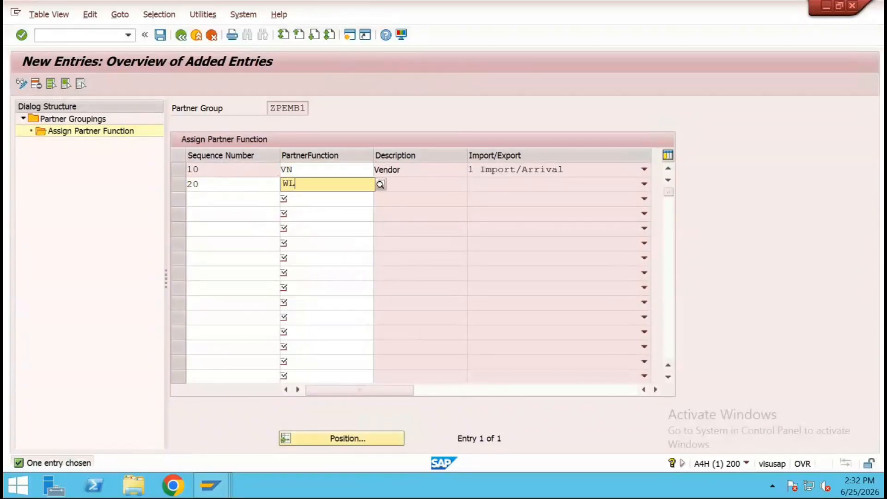
pyautogui.click(411, 211)
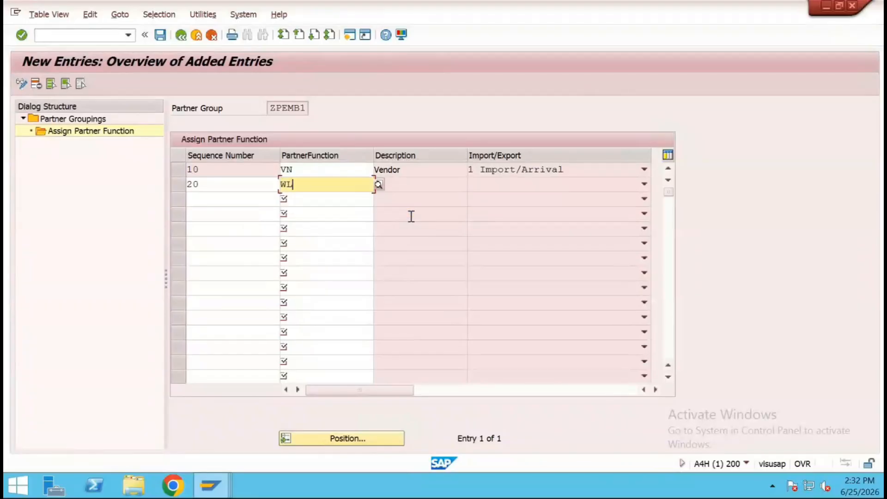
pyautogui.press('Return')
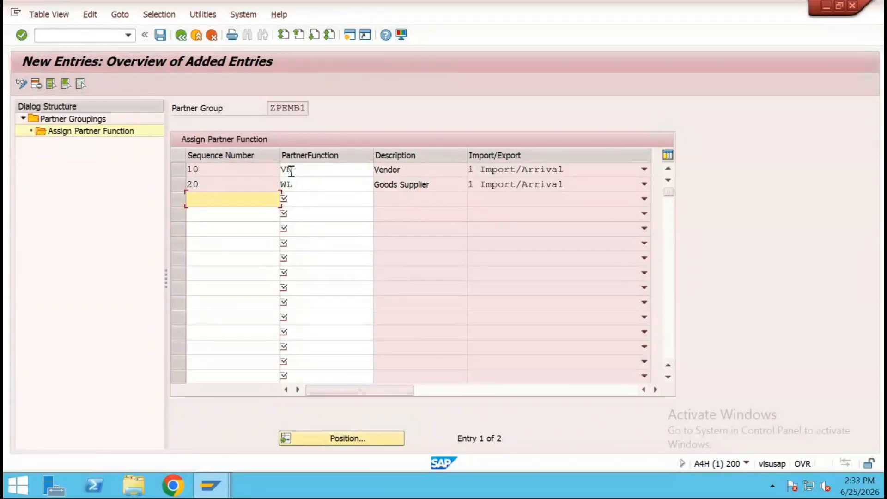
pyautogui.click(161, 34)
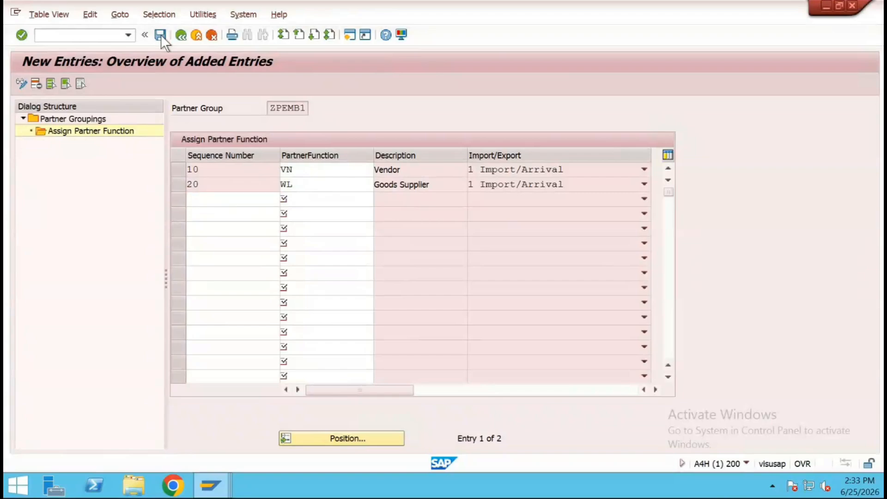
# Return to the implementation guide and open Control Settings for Embargo Check under Compliance Management
pyautogui.click(179, 35)
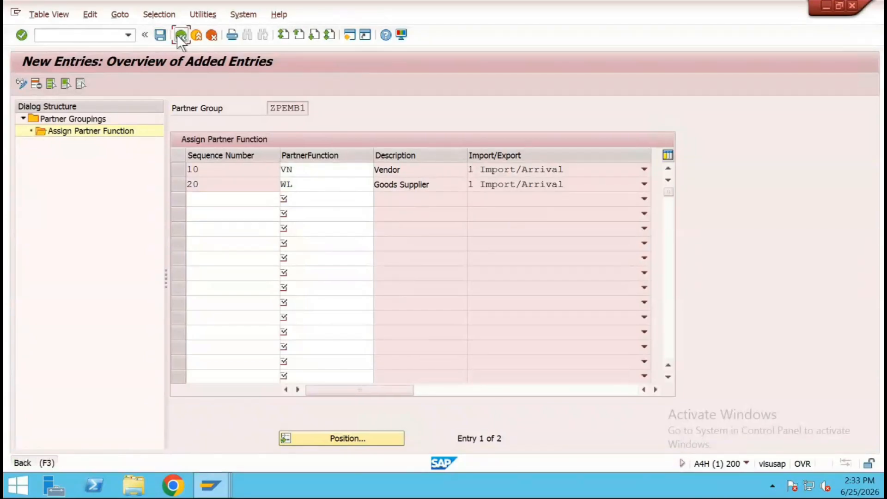
pyautogui.click(179, 35)
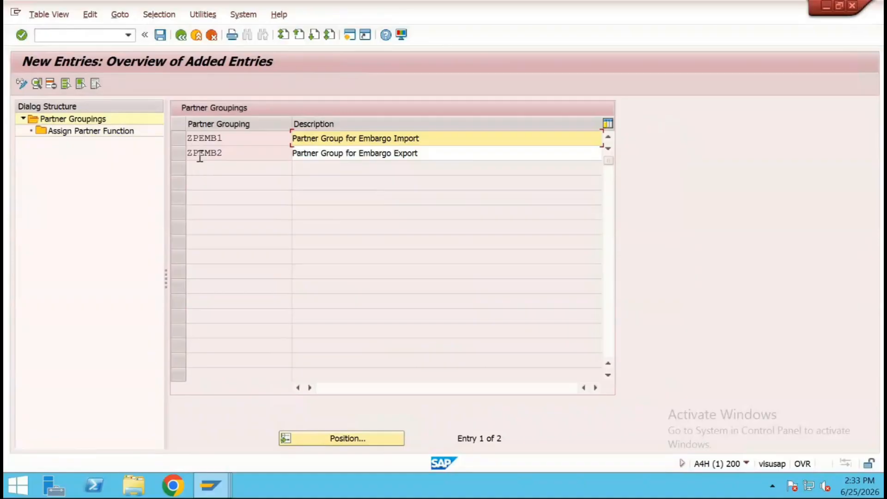
pyautogui.click(181, 36)
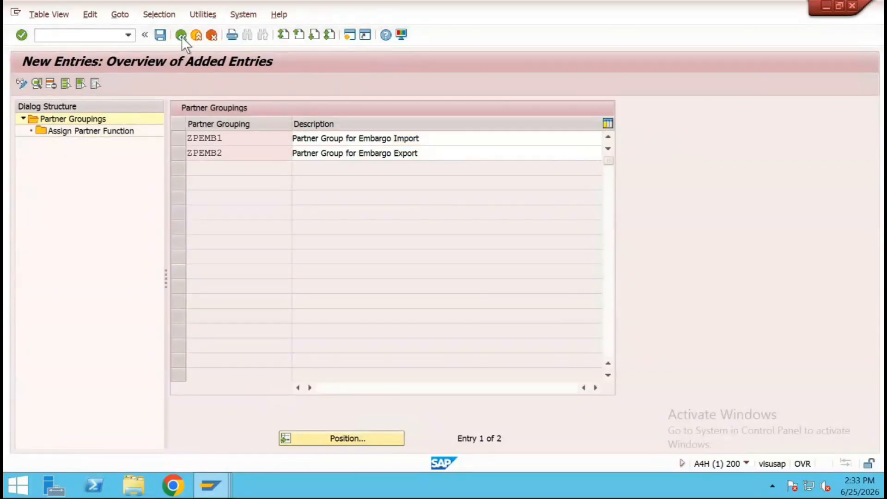
pyautogui.click(181, 36)
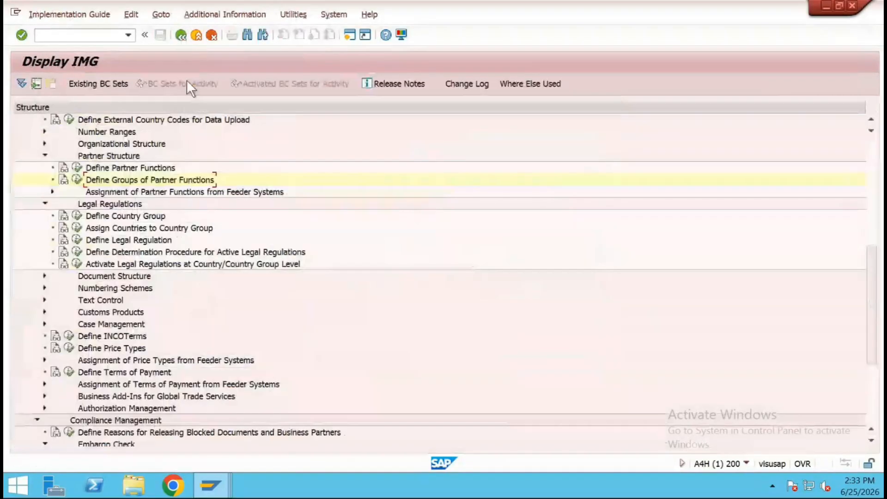
pyautogui.scroll(-2, 100, 365)
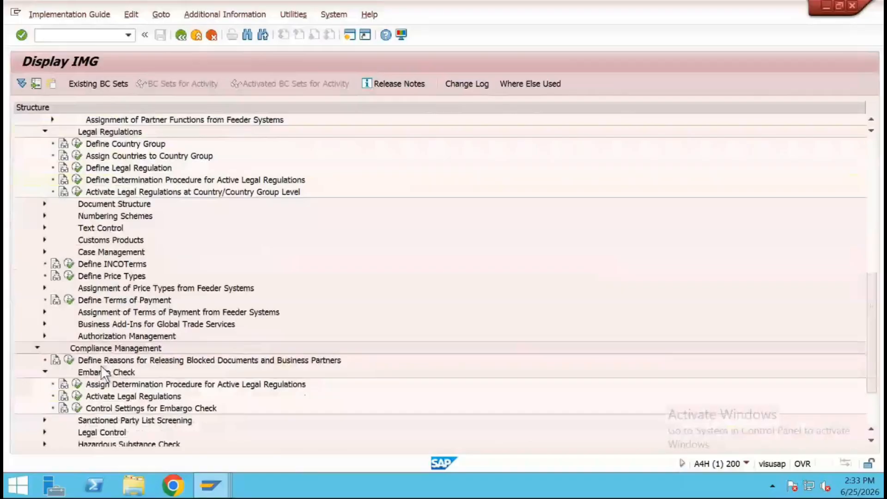
pyautogui.click(76, 408)
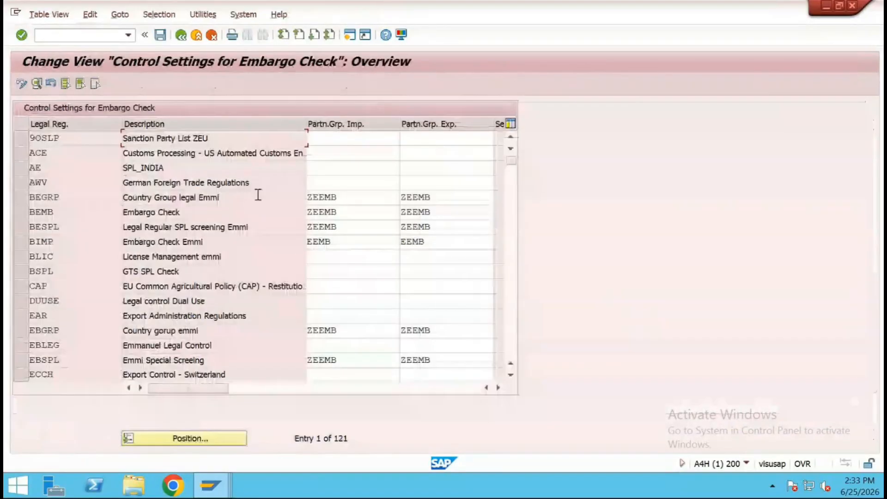
# Locate legal regulation ZEMBN in the embargo check control settings and open its details
pyautogui.click(175, 438)
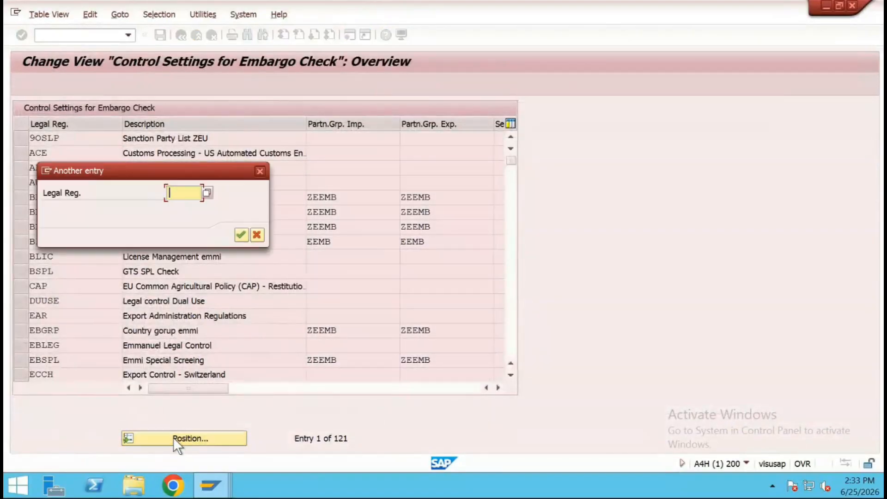
pyautogui.write('ZEMBN')
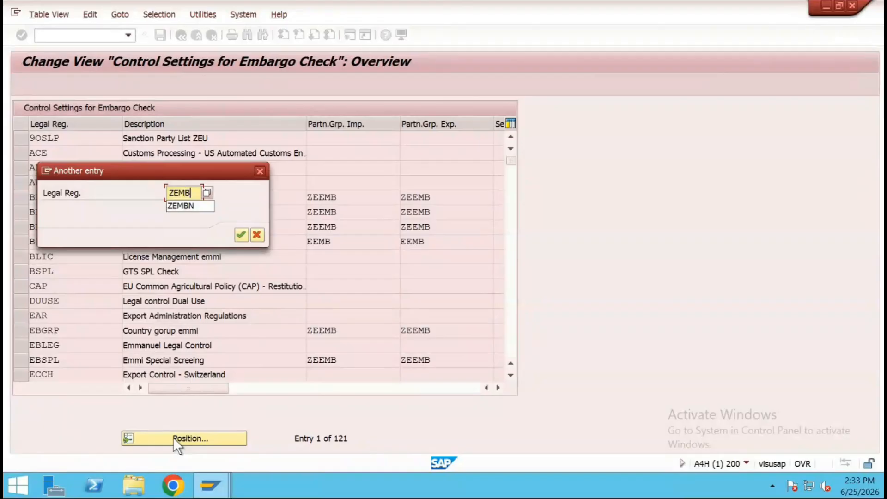
pyautogui.click(241, 234)
pyautogui.click(22, 140)
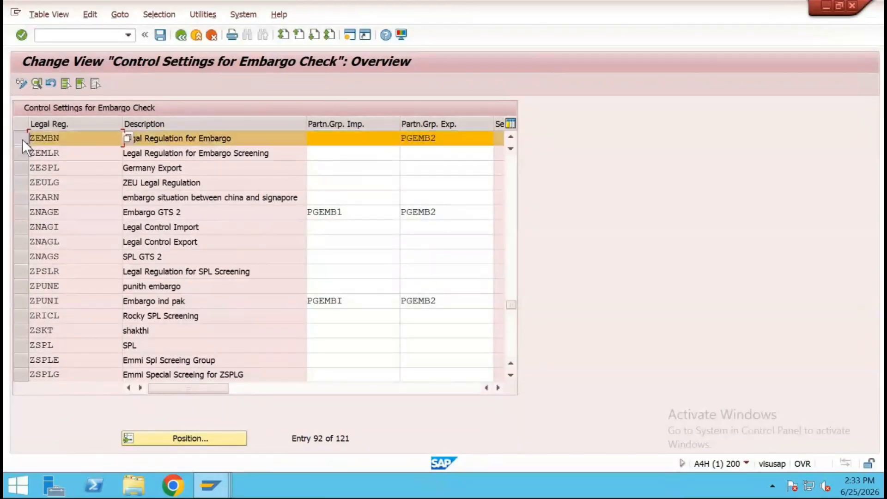
pyautogui.click(36, 84)
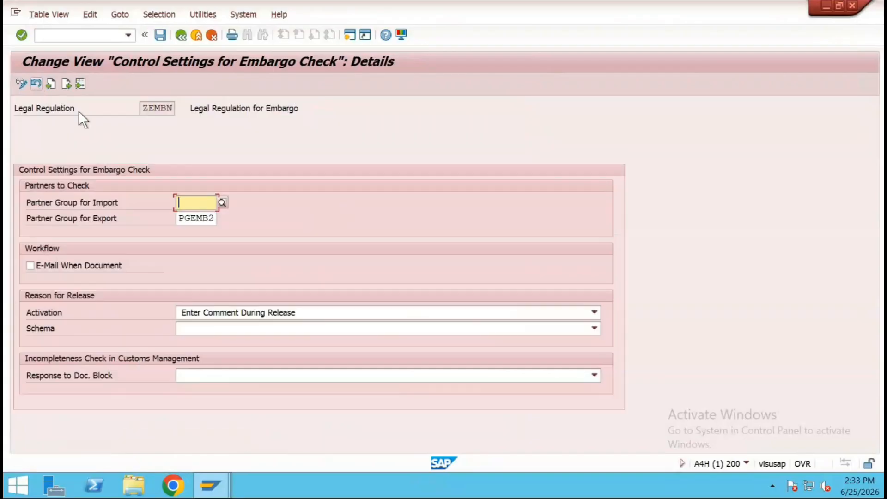
# Replace the partner group for export of legal regulation ZEMBN with ZPEMB2
pyautogui.click(212, 213)
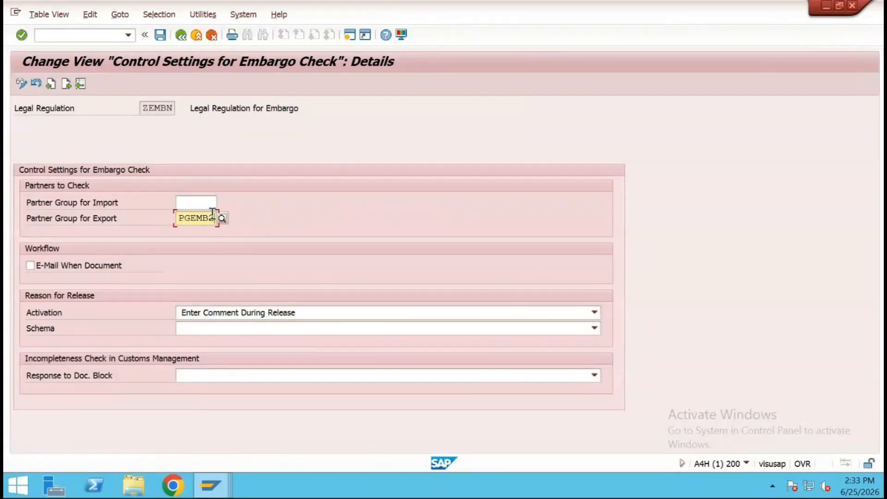
pyautogui.press('BackSpace')
pyautogui.press('BackSpace')
pyautogui.press('BackSpace')
pyautogui.press('BackSpace')
pyautogui.press('BackSpace')
pyautogui.press('BackSpace')
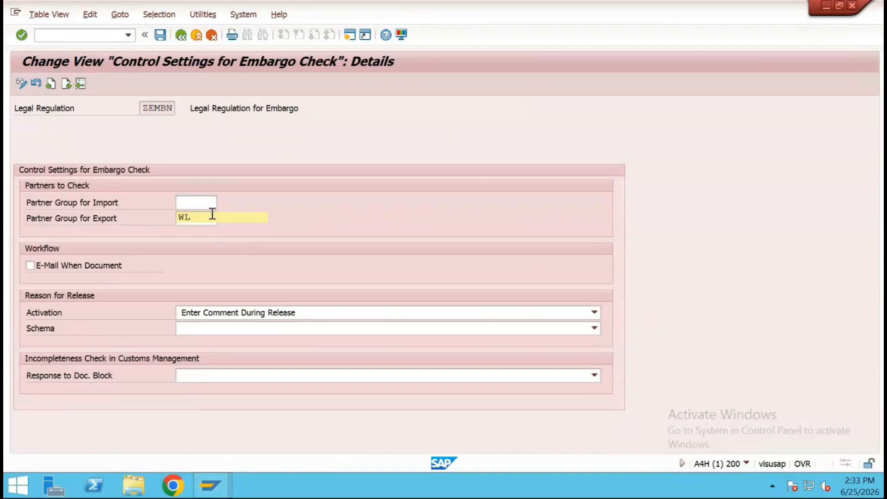
pyautogui.write('Z')
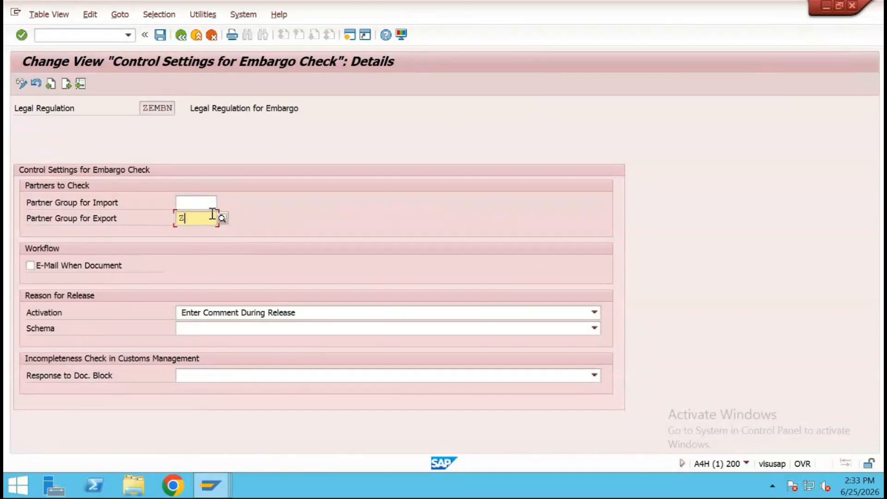
pyautogui.write('PEMB')
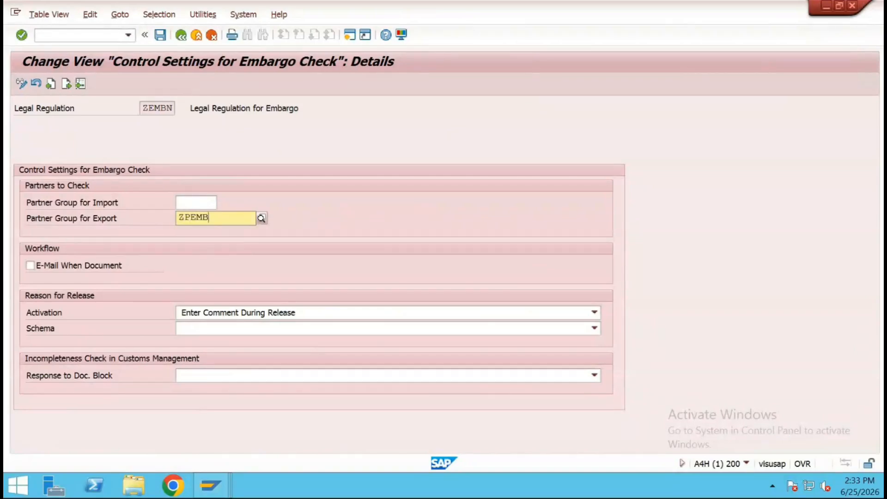
pyautogui.write('2')
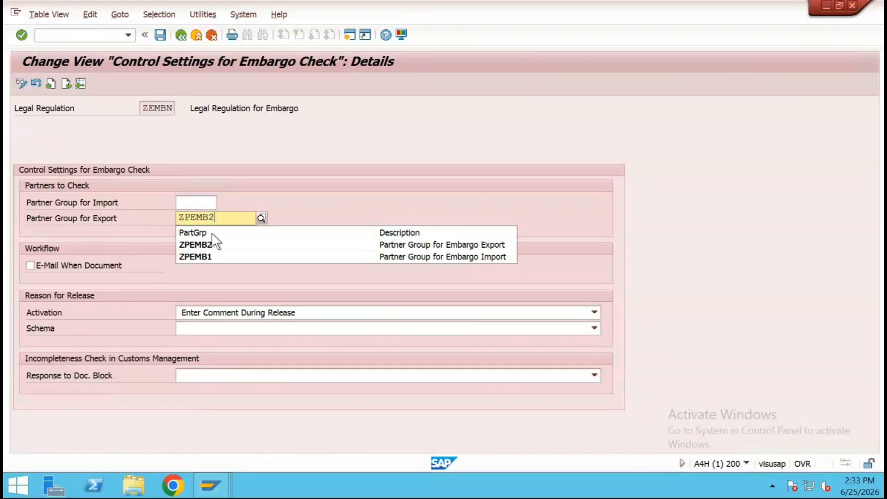
pyautogui.click(212, 244)
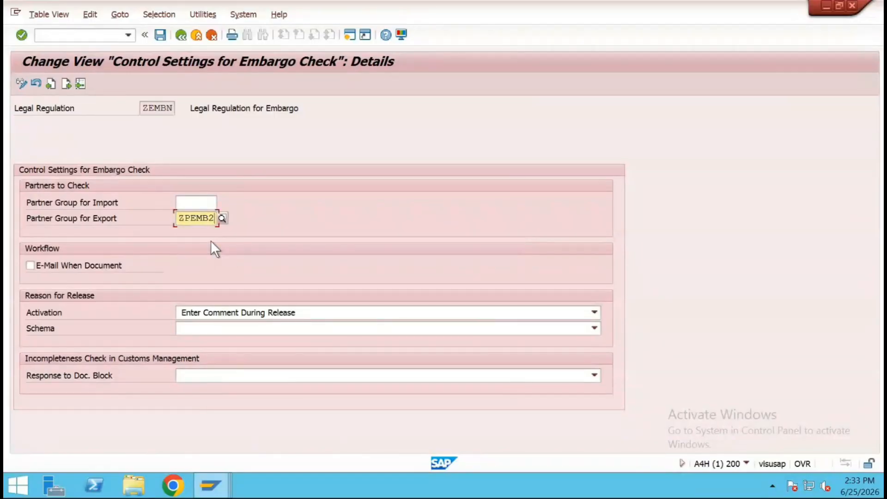
# Set the partner group for import to ZPEMB1 and enable the e-mail notification workflow for documents
pyautogui.click(202, 203)
pyautogui.write('ZPEMB1')
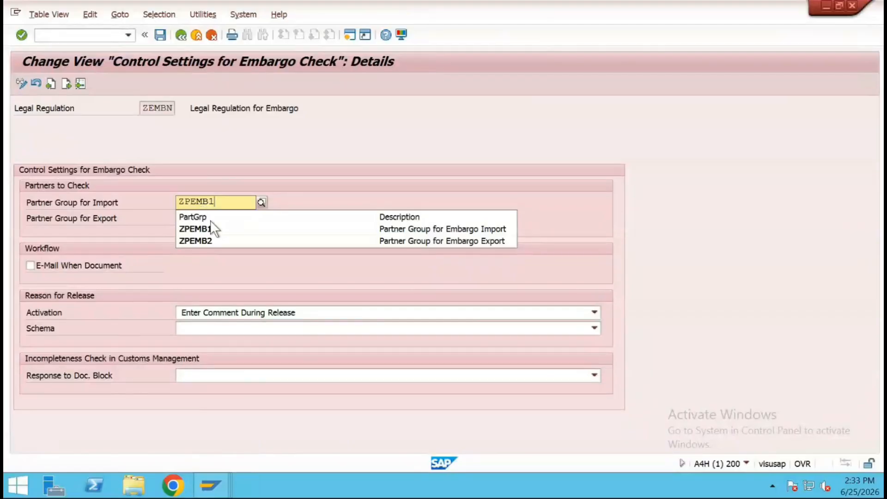
pyautogui.click(211, 224)
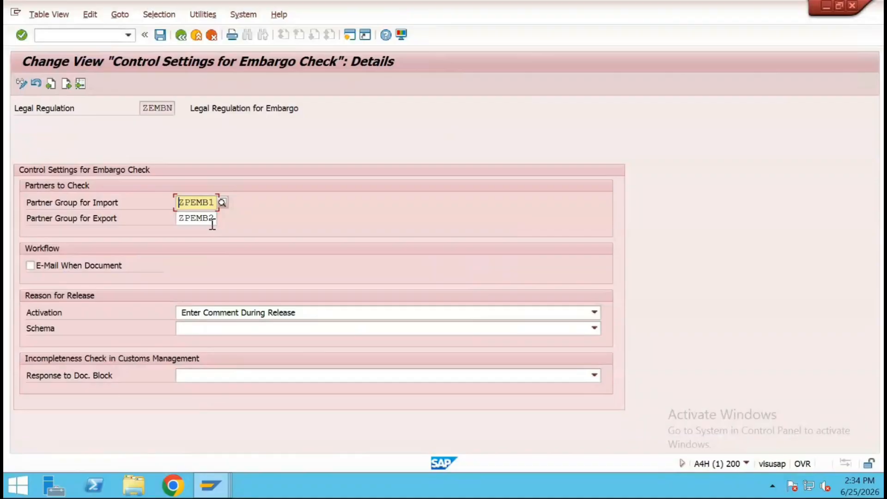
pyautogui.click(32, 265)
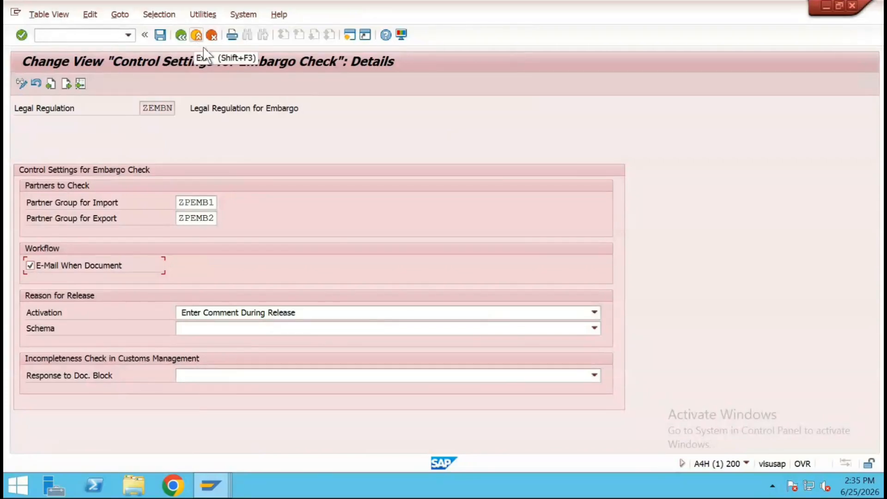
# Open a new session and go to System Communication under System Administration in the SAP GTS area menu
pyautogui.moveTo(217, 470)
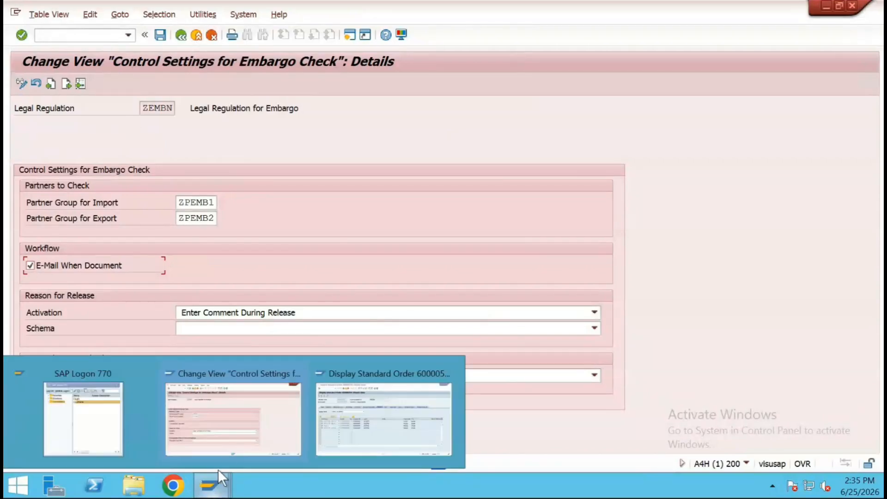
pyautogui.click(244, 420)
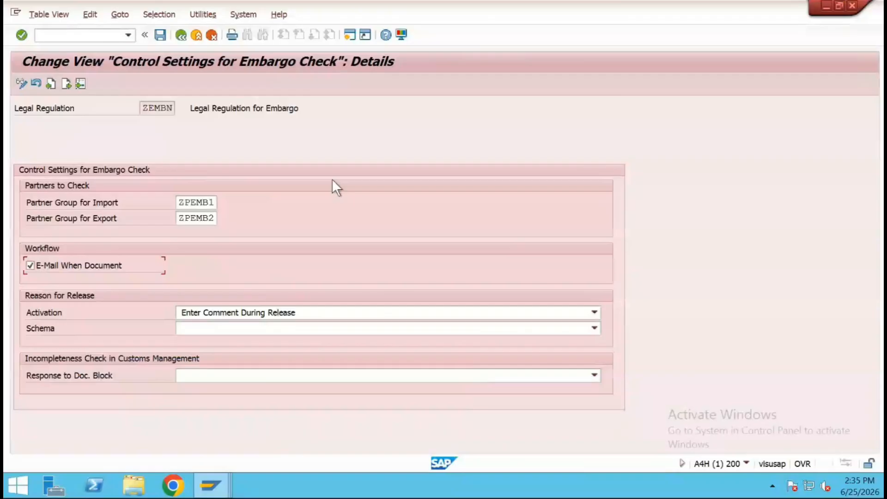
pyautogui.click(349, 35)
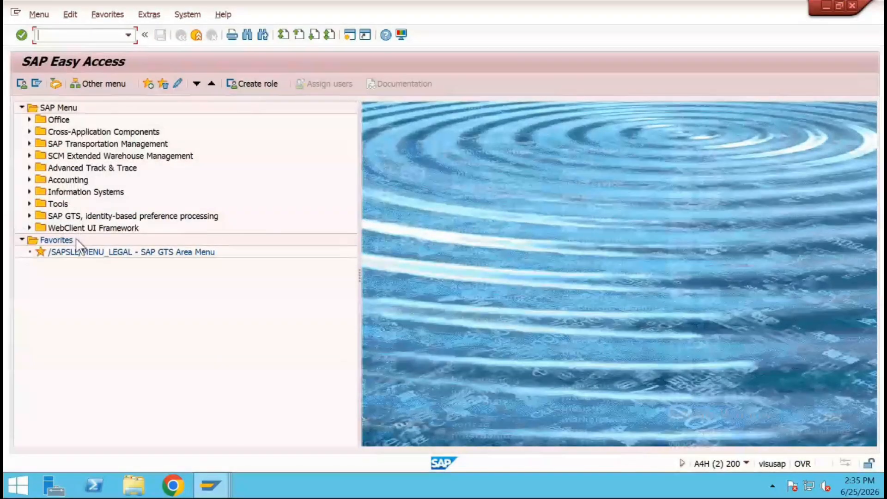
pyautogui.doubleClick(112, 253)
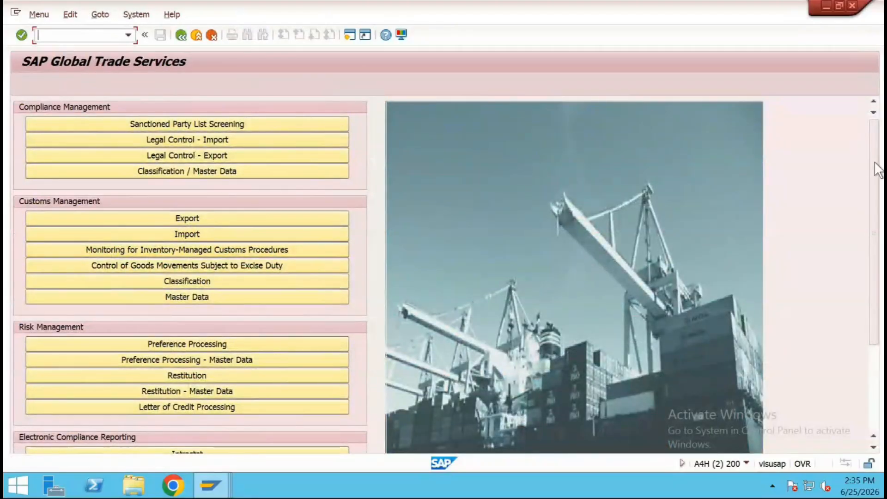
pyautogui.moveTo(873, 160); pyautogui.dragTo(863, 377)
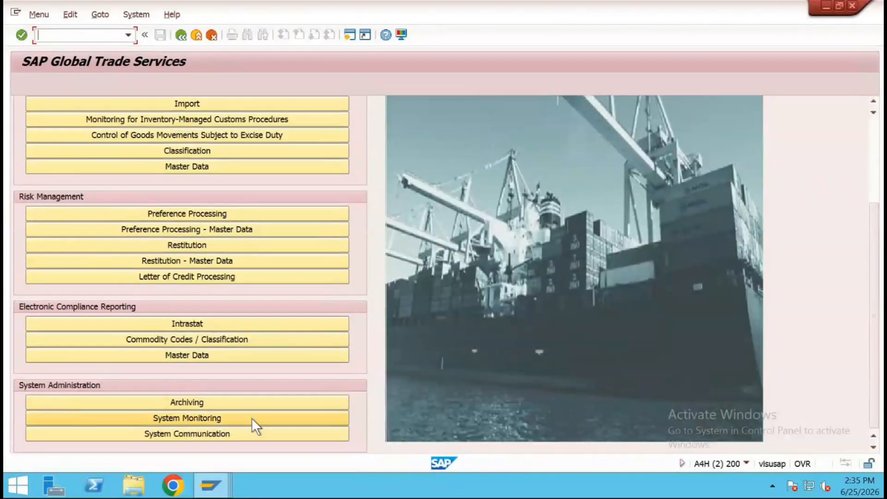
pyautogui.click(251, 418)
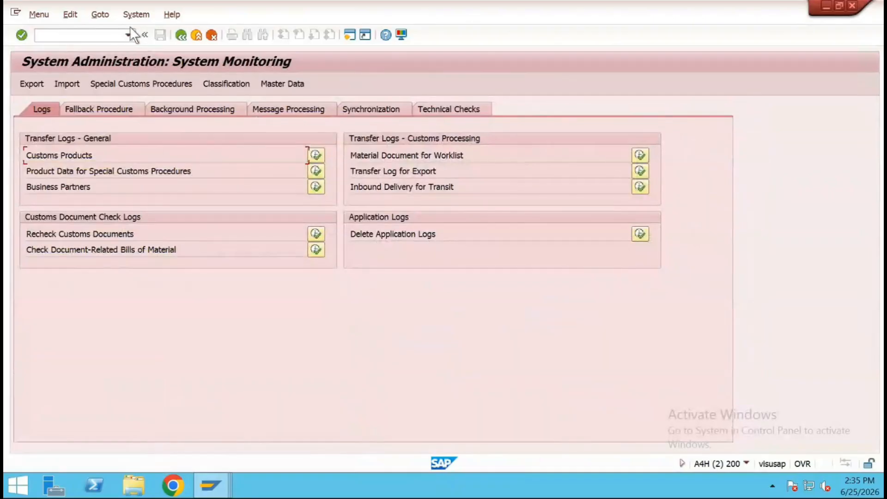
pyautogui.click(181, 35)
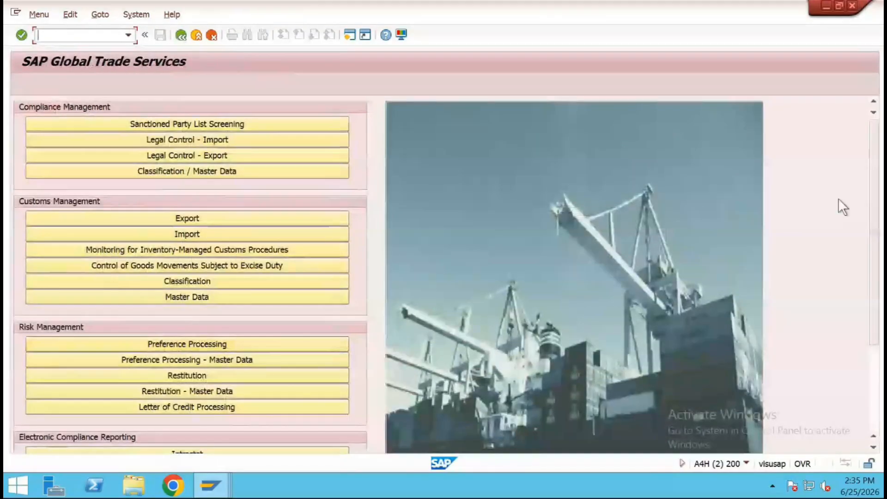
pyautogui.scroll(-3, 861, 351)
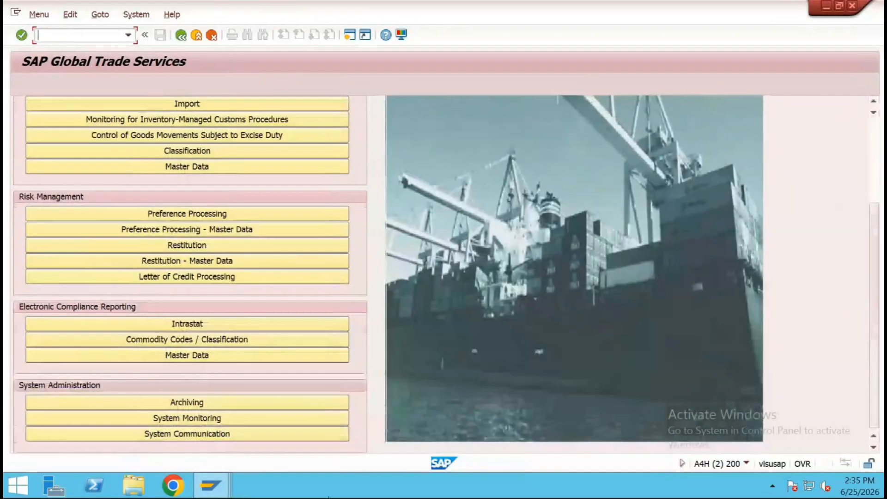
pyautogui.click(231, 434)
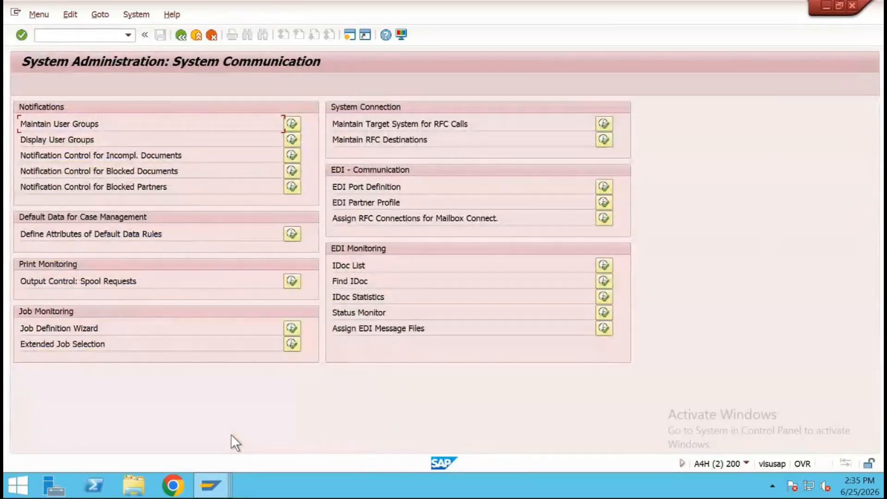
# Display the users assigned to user group GTS_BUSUSERS, then return to the SAP Easy Access menu
pyautogui.click(292, 140)
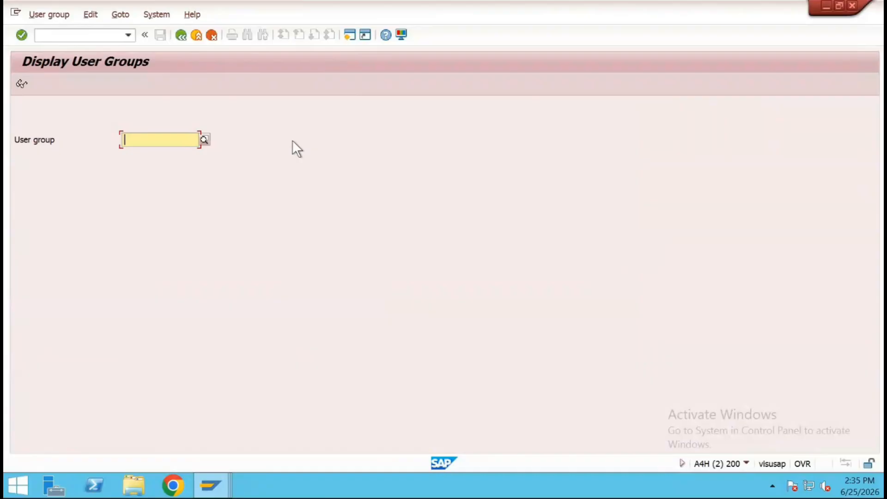
pyautogui.write('GTS')
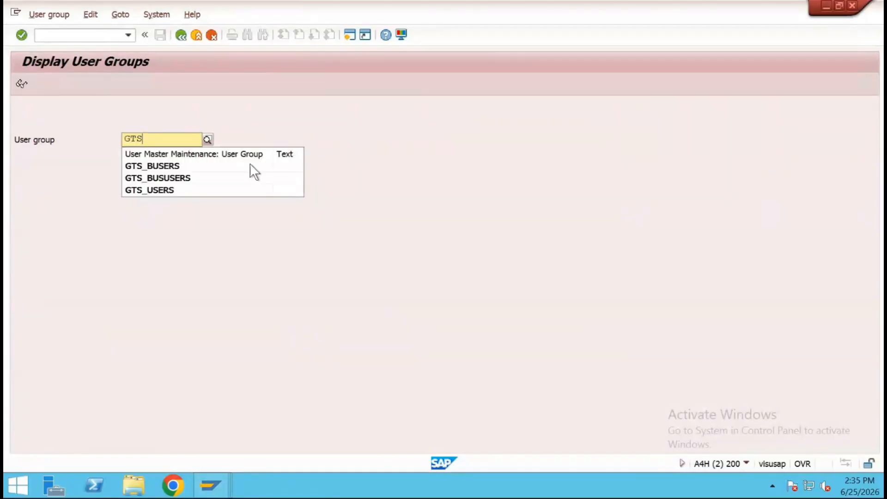
pyautogui.click(195, 182)
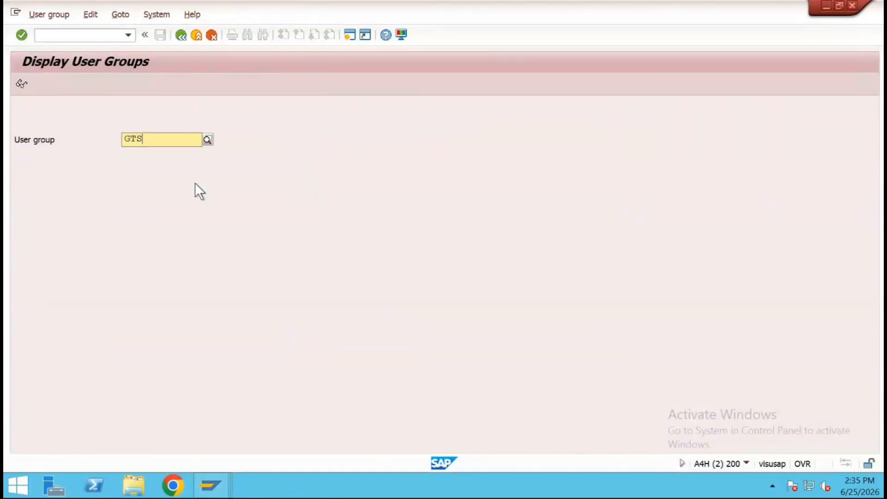
pyautogui.click(20, 84)
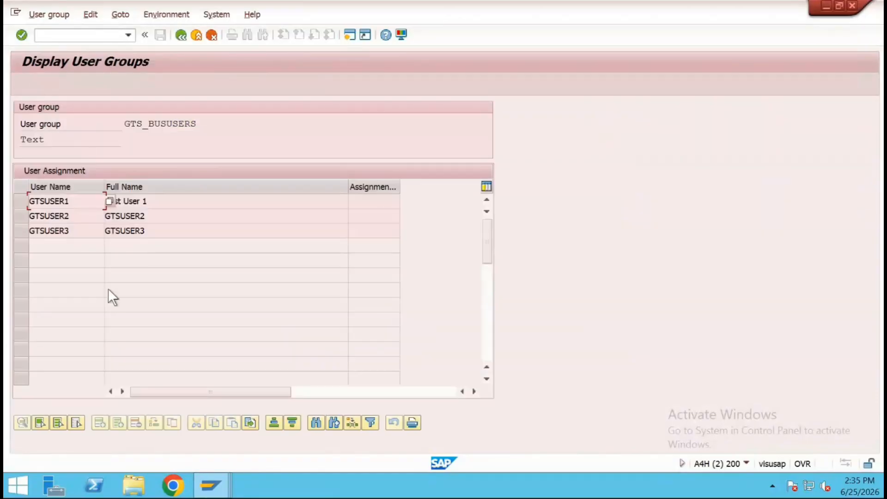
pyautogui.click(180, 41)
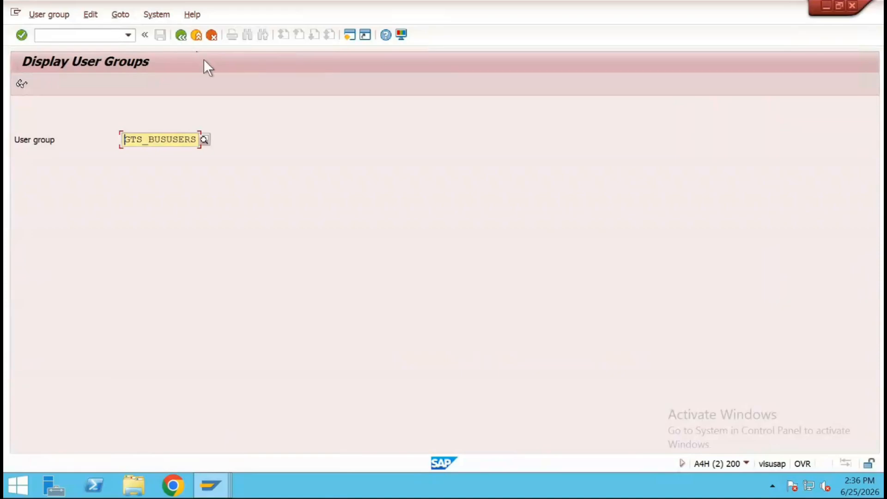
pyautogui.click(183, 35)
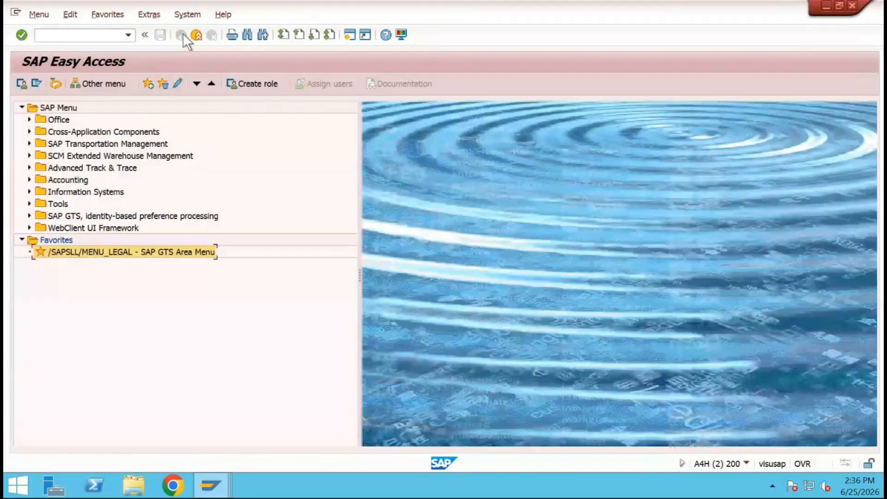
# Reopen System Communication from the SAP GTS area menu and open Notification Control for Blocked Documents
pyautogui.doubleClick(96, 253)
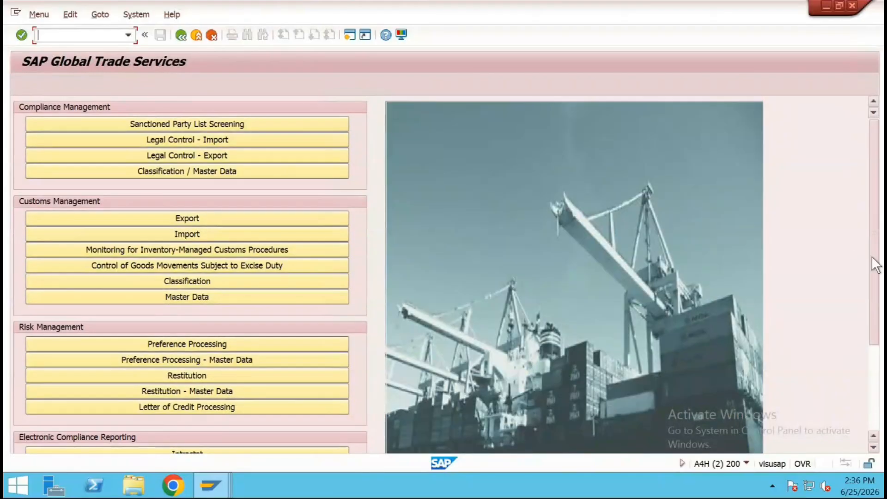
pyautogui.moveTo(872, 256); pyautogui.dragTo(864, 320)
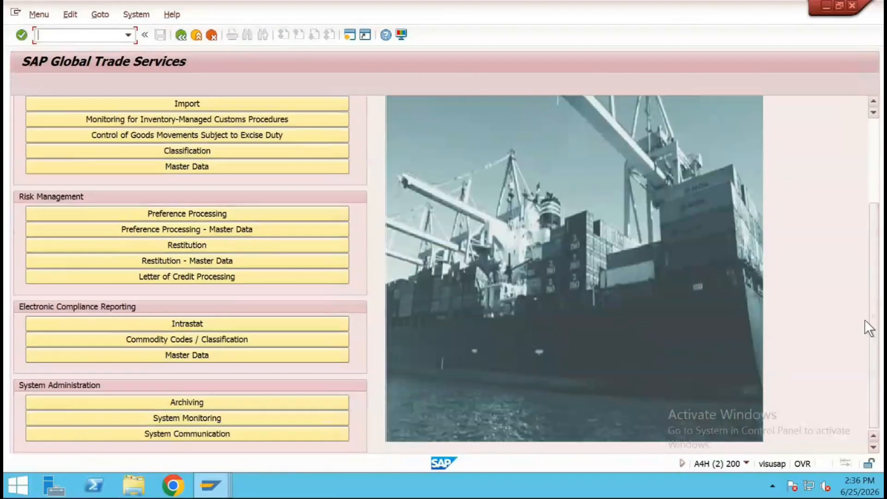
pyautogui.click(202, 435)
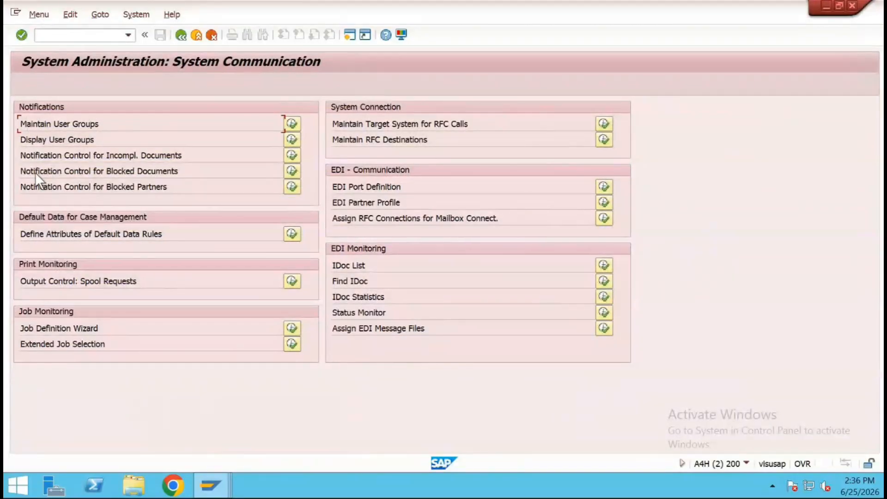
pyautogui.click(291, 171)
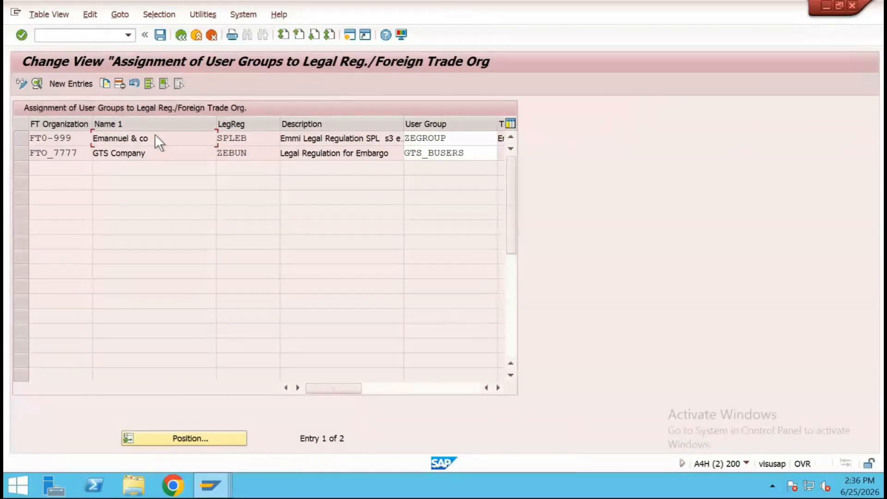
# Add a new user group assignment for FT organizational unit FTO_1000 with legal regulation ZEMBN and user group GTS_BUSUSERS
pyautogui.click(66, 85)
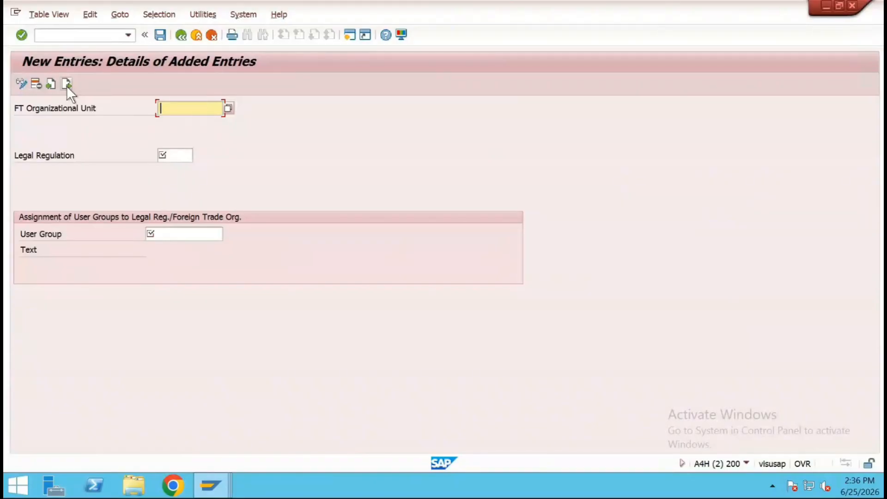
pyautogui.write('FTO_1000')
pyautogui.click(180, 155)
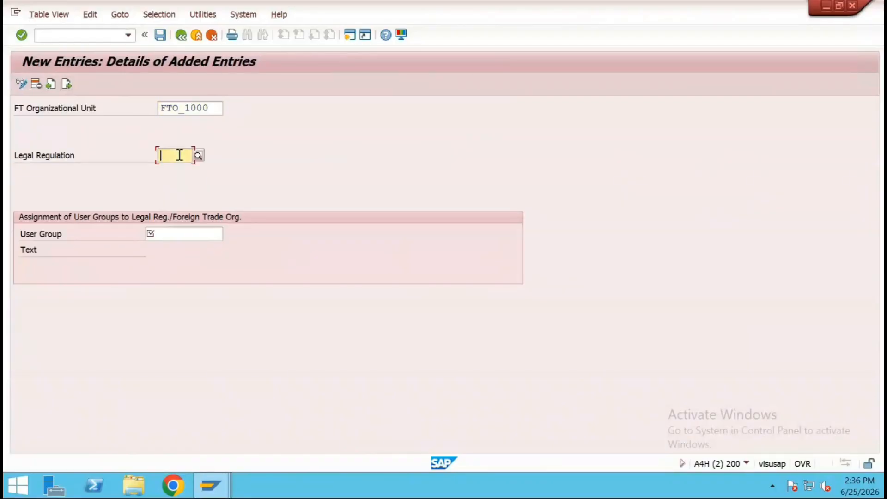
pyautogui.write('ZEMBN')
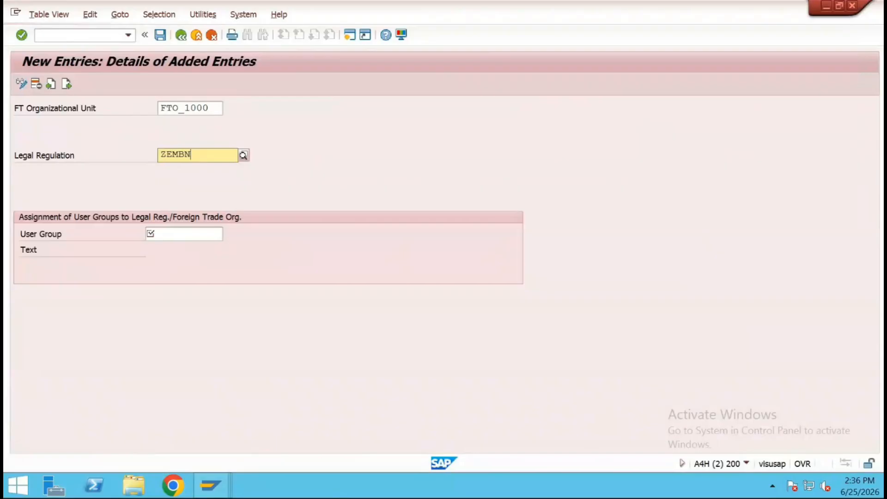
pyautogui.click(204, 177)
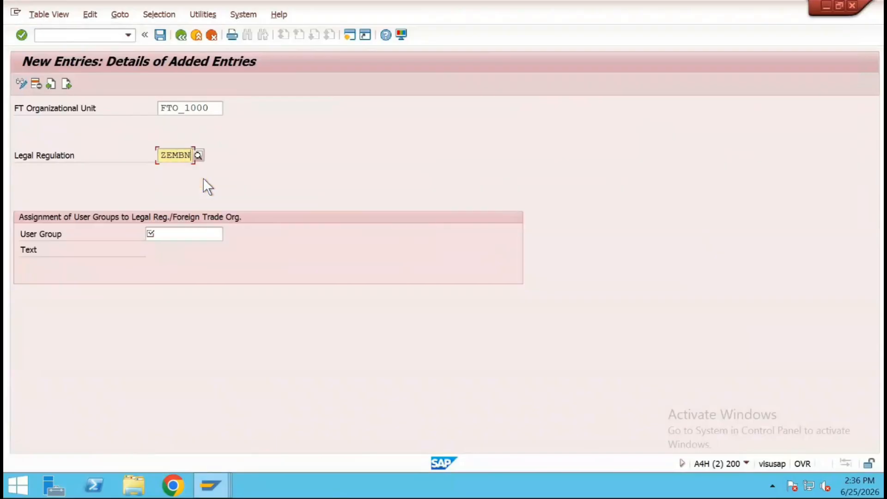
pyautogui.click(183, 233)
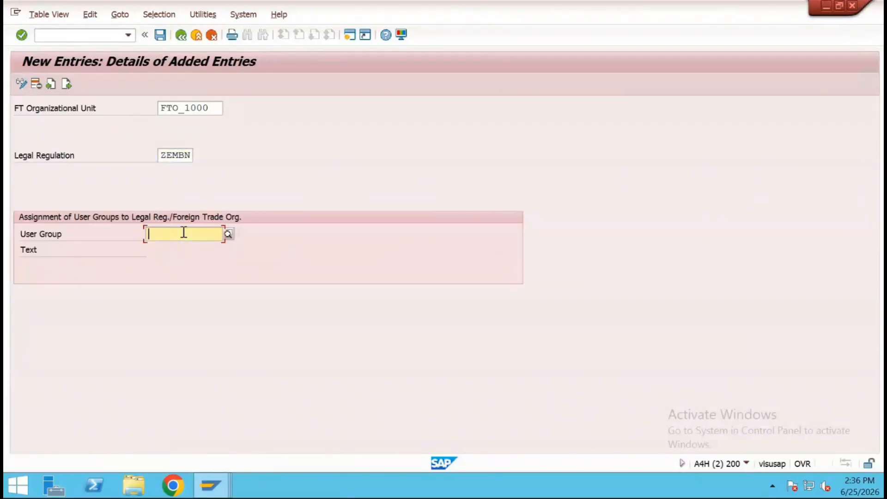
pyautogui.write('GTS')
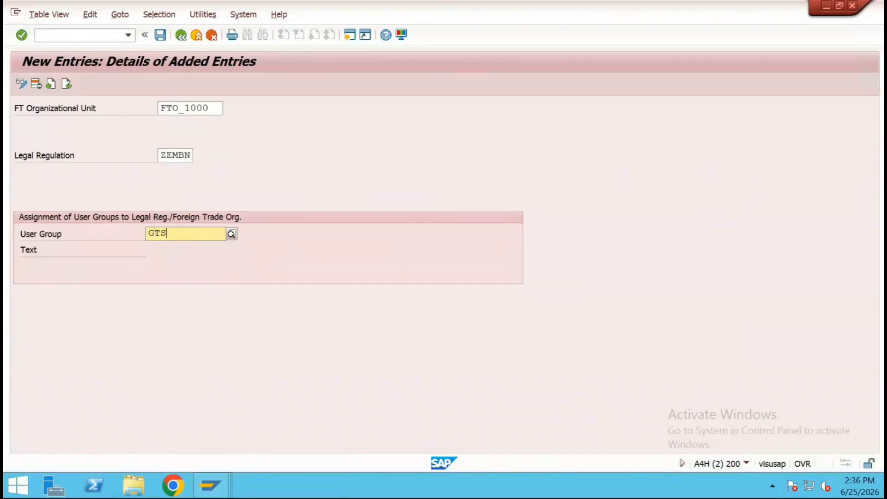
pyautogui.write('_')
pyautogui.click(193, 272)
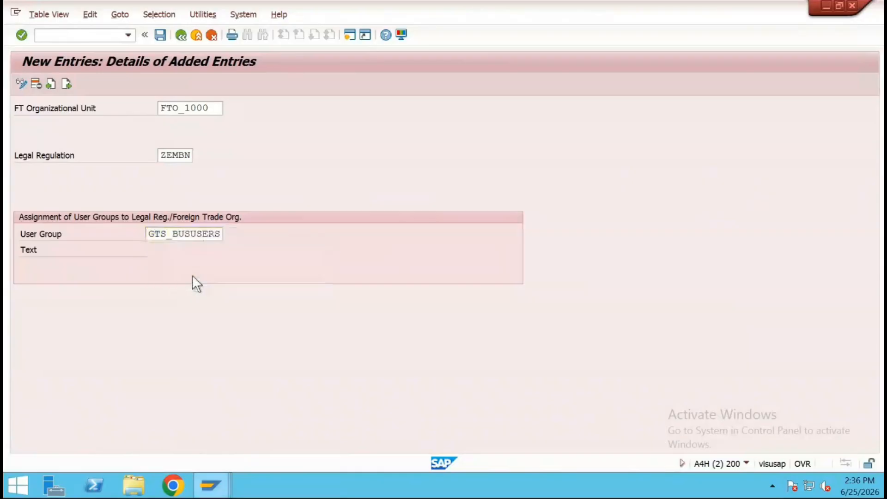
pyautogui.press('Return')
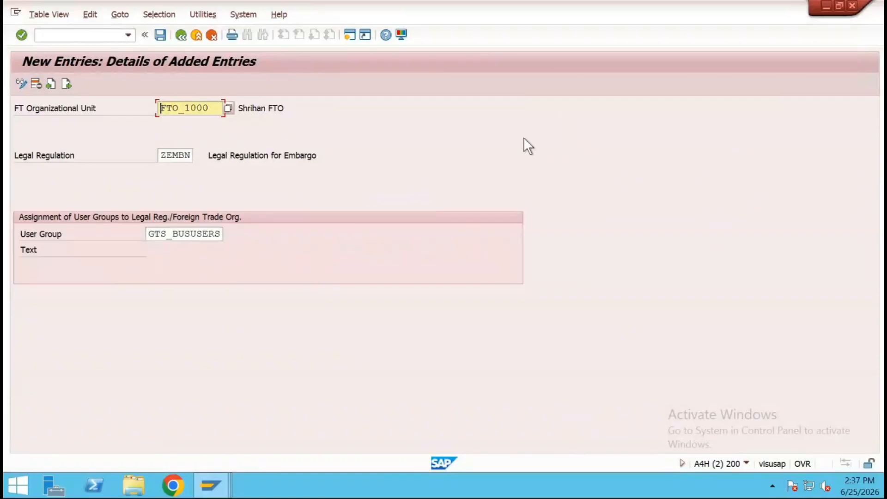
# Start another assignment entry with FT organizational unit FTO_2500, legal regulation ZEMBN and user group GTS_BUSUSERS
pyautogui.click(65, 85)
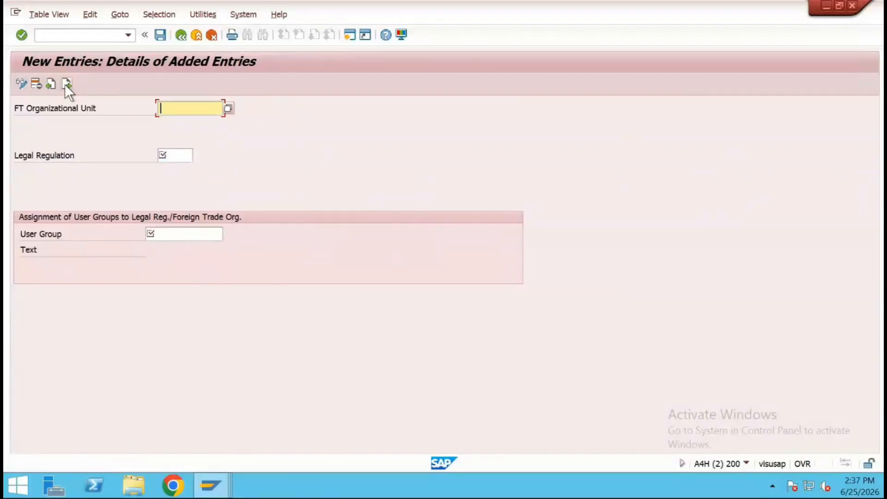
pyautogui.write('FTO')
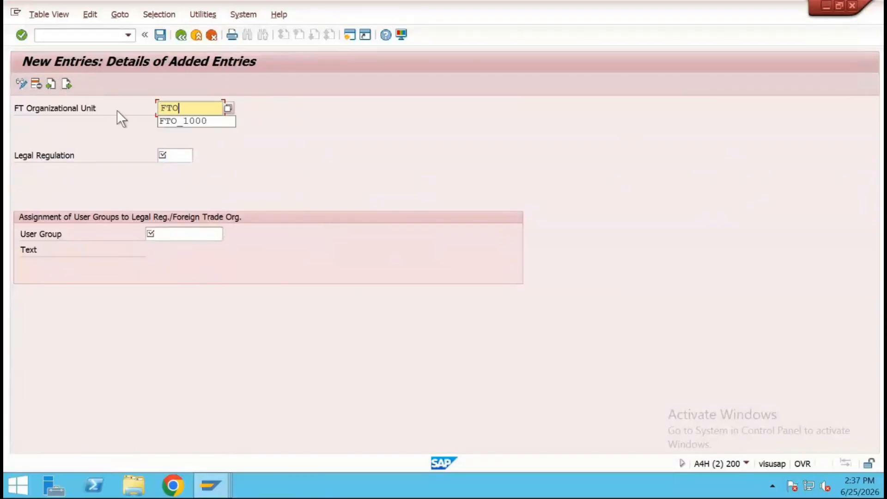
pyautogui.write('_2500')
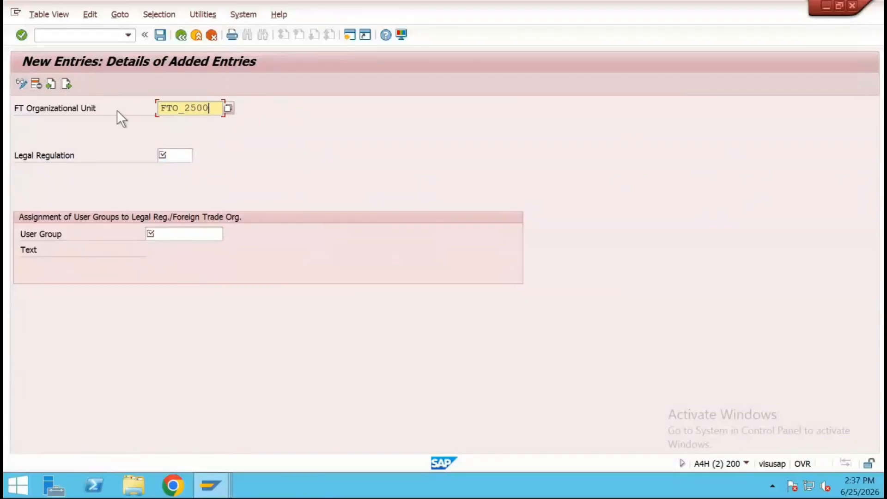
pyautogui.click(177, 155)
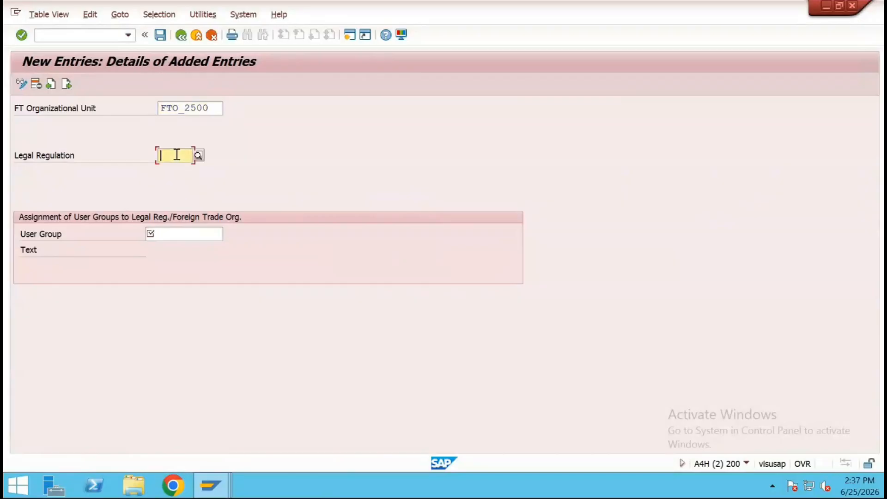
pyautogui.write('E')
pyautogui.press('BackSpace')
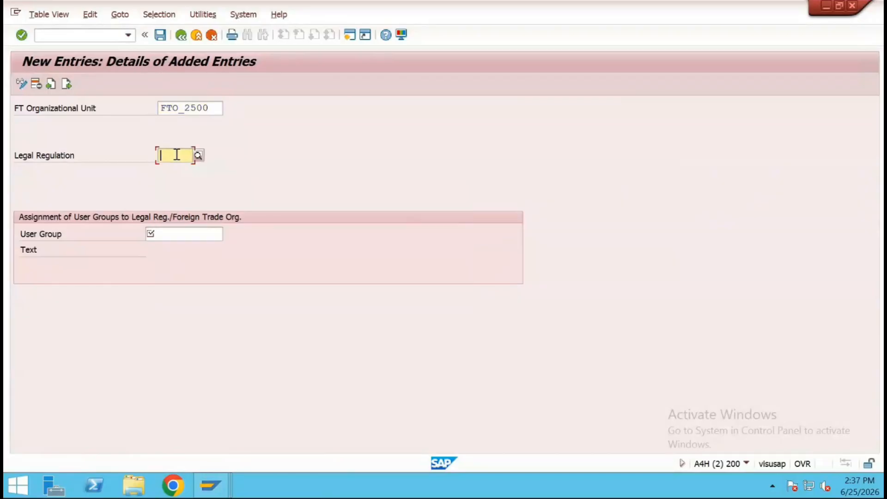
pyautogui.write('ZEM')
pyautogui.write('BN')
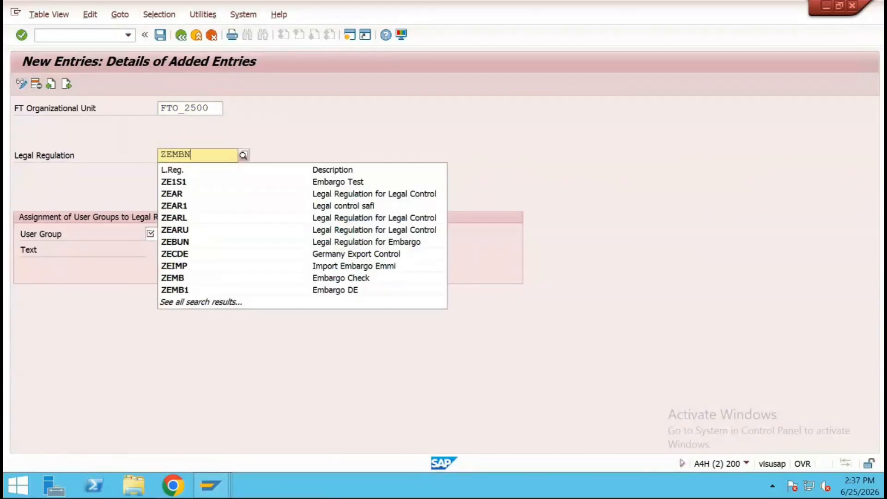
pyautogui.click(215, 176)
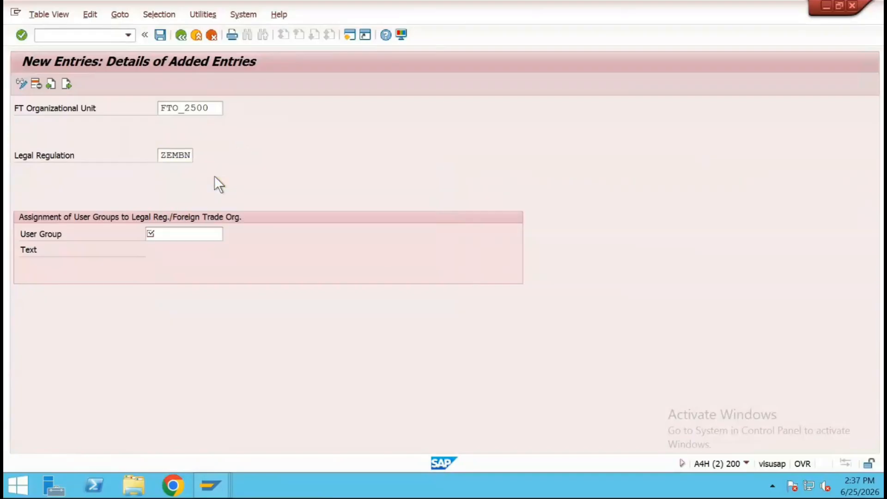
pyautogui.click(194, 232)
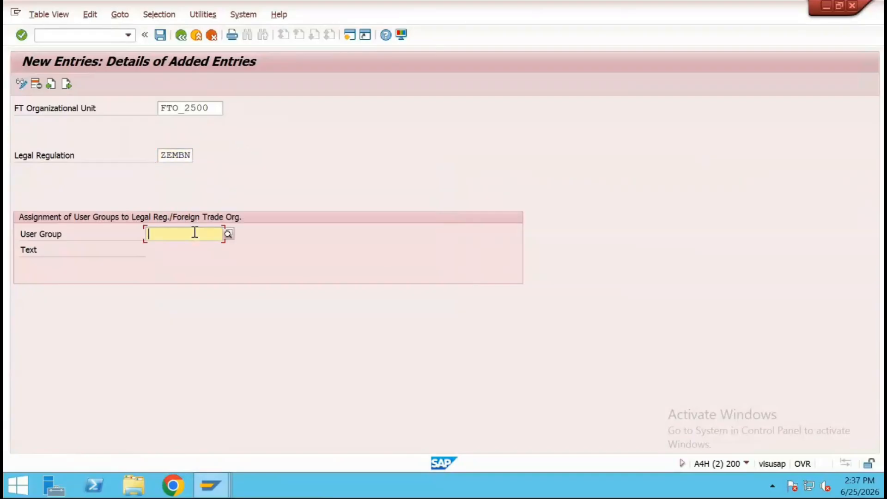
pyautogui.write('GTS_')
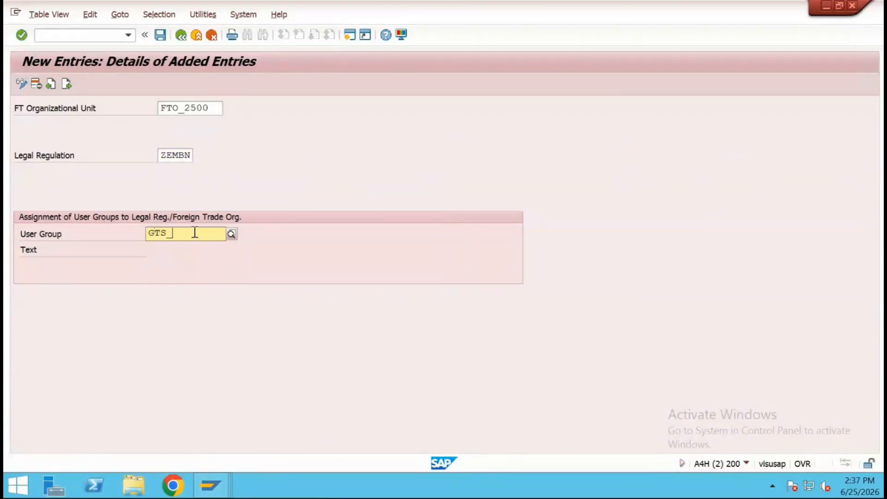
pyautogui.click(176, 271)
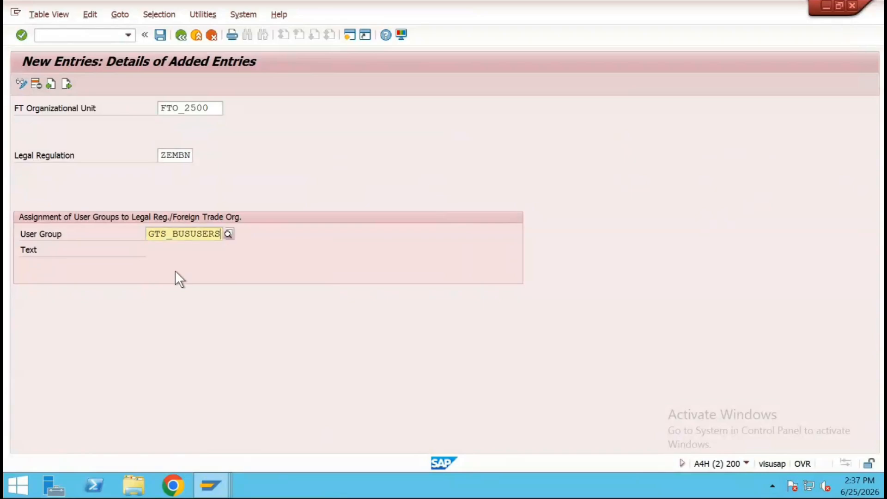
pyautogui.press('Return')
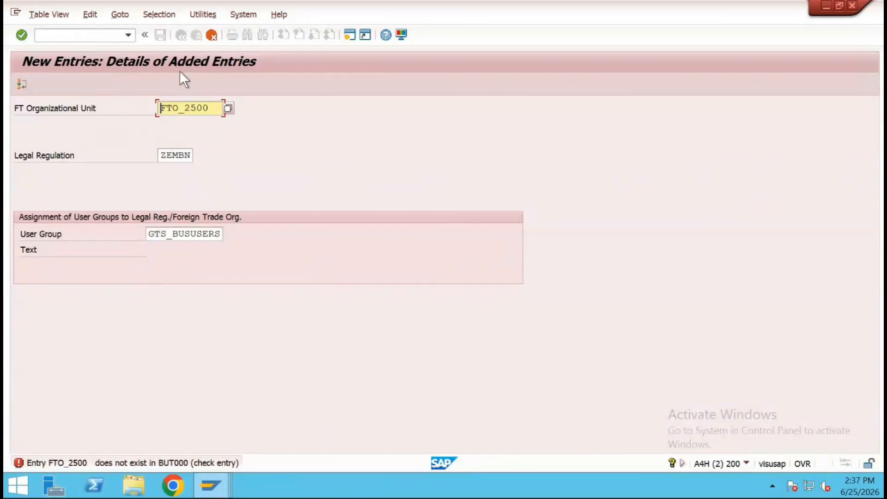
# Try FTO_2000 and FTO_3000 as the FT organizational unit of the second entry
pyautogui.click(194, 107)
pyautogui.write('0')
pyautogui.press('Return')
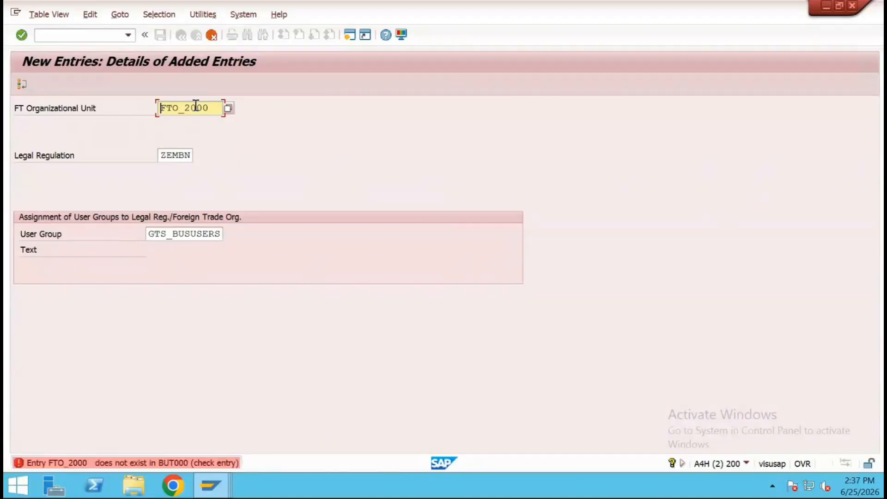
pyautogui.press('BackSpace')
pyautogui.press('BackSpace')
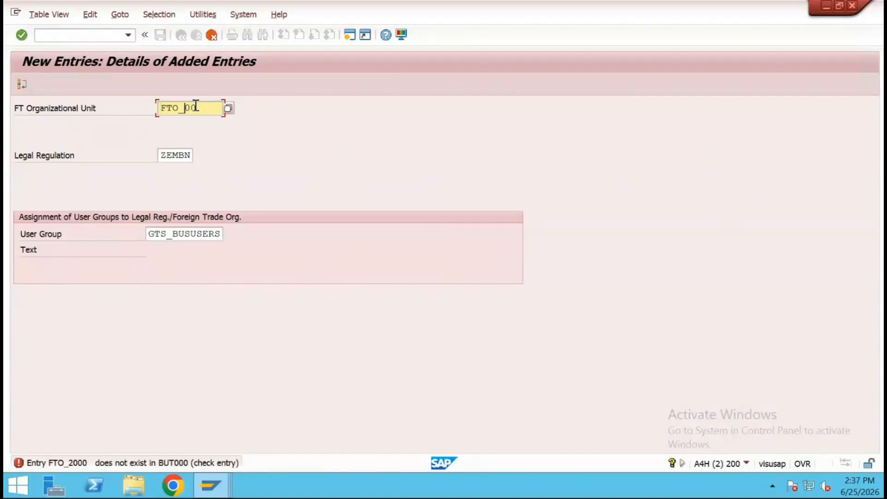
pyautogui.write('3000')
pyautogui.press('Return')
# Choose FTO_7777 from the foreign trade organization search help, save the assignments and return to the entries overview
pyautogui.click(229, 109)
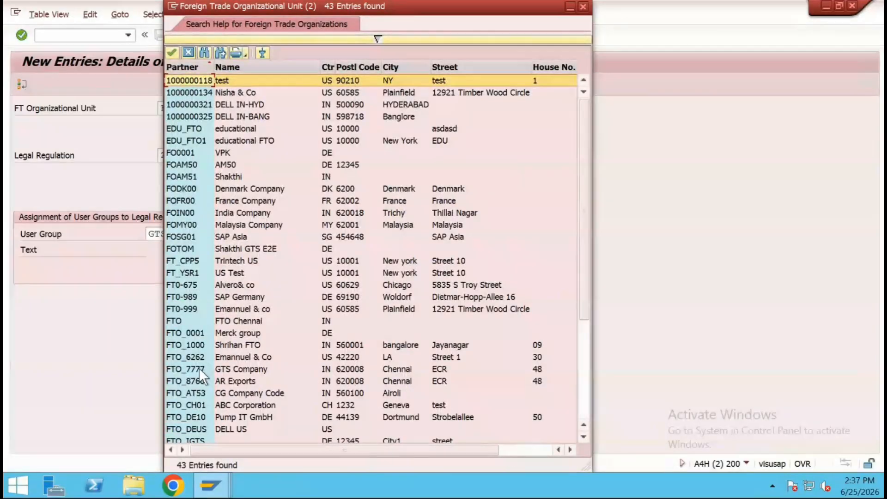
pyautogui.doubleClick(199, 368)
pyautogui.press('Return')
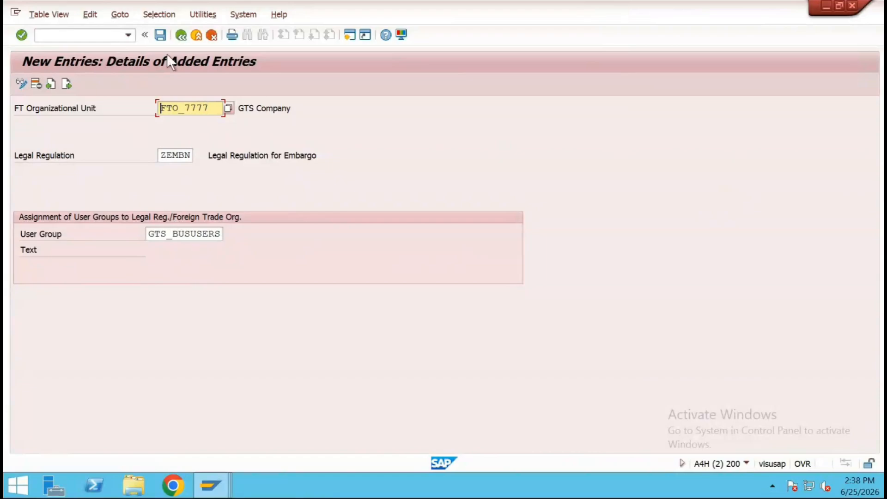
pyautogui.click(158, 35)
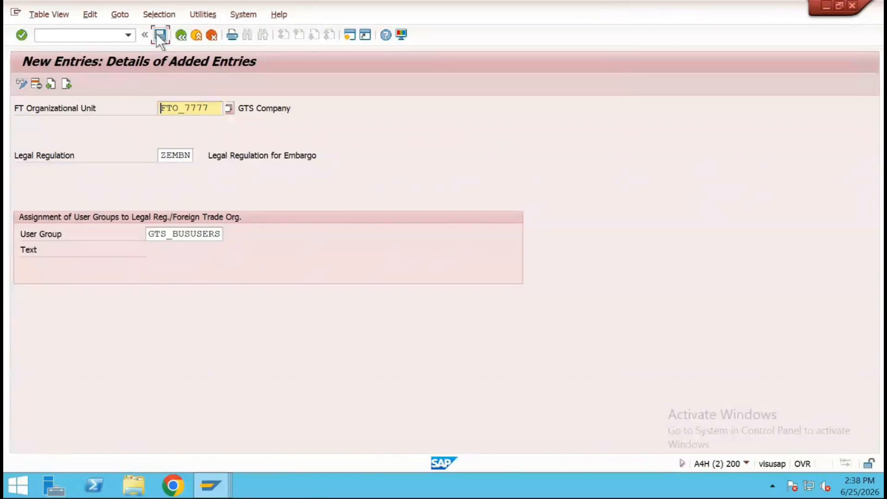
pyautogui.click(182, 35)
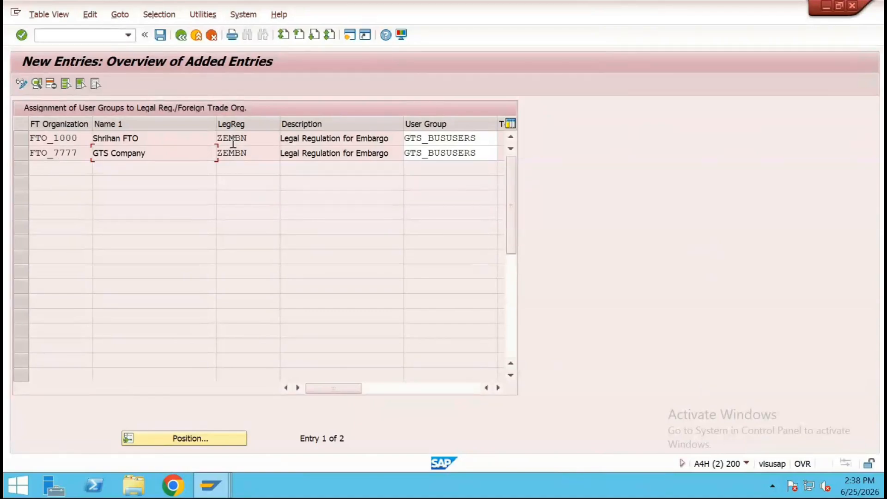
# Switch back to the ZEMBN embargo check control settings and save them under the proposed customizing request, returning to the IMG
pyautogui.hotkey('alt', 'Tab')
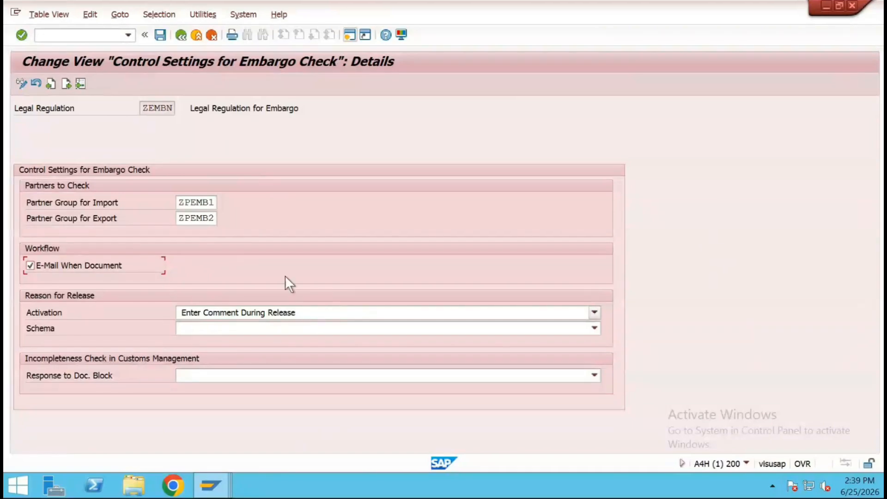
pyautogui.click(160, 31)
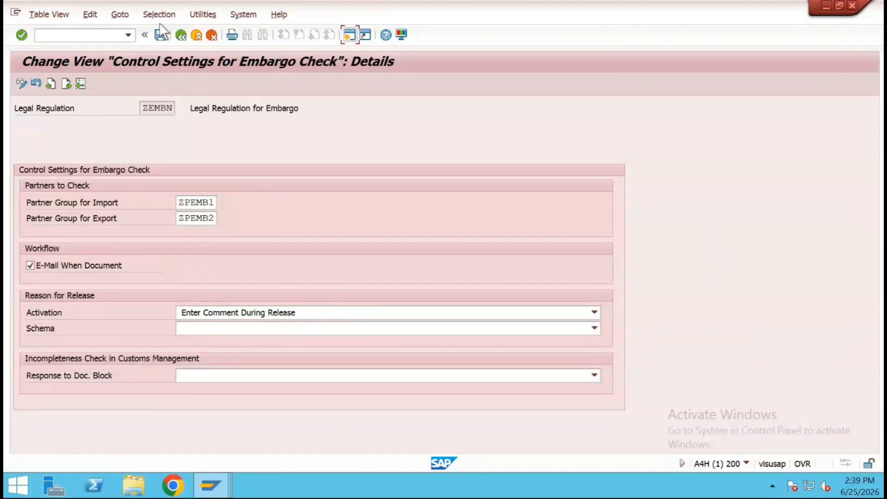
pyautogui.click(182, 37)
pyautogui.click(181, 38)
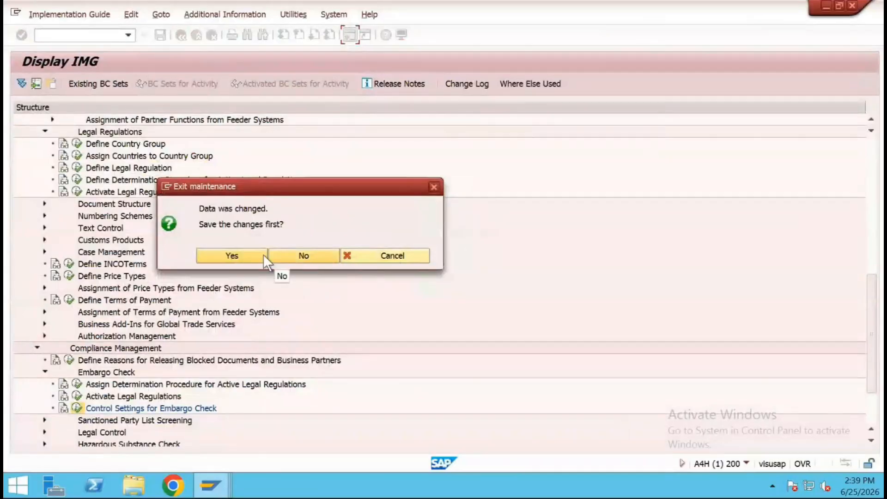
pyautogui.click(228, 250)
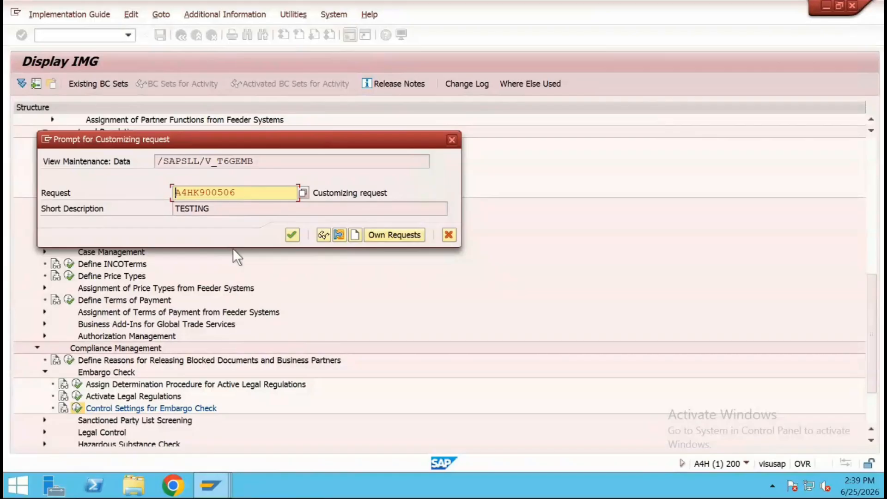
pyautogui.click(295, 234)
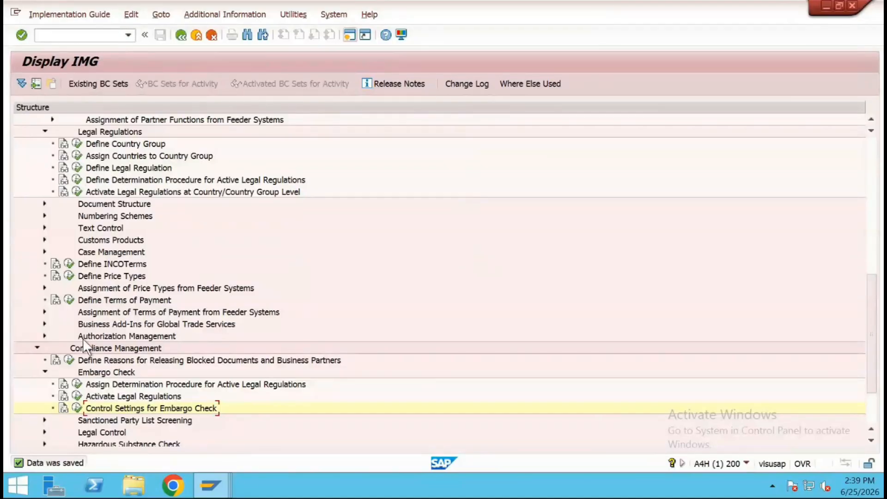
# Review the determination procedure assigned for the embargo check and locate legal regulation ZEMBN in the embargo activation settings
pyautogui.click(77, 384)
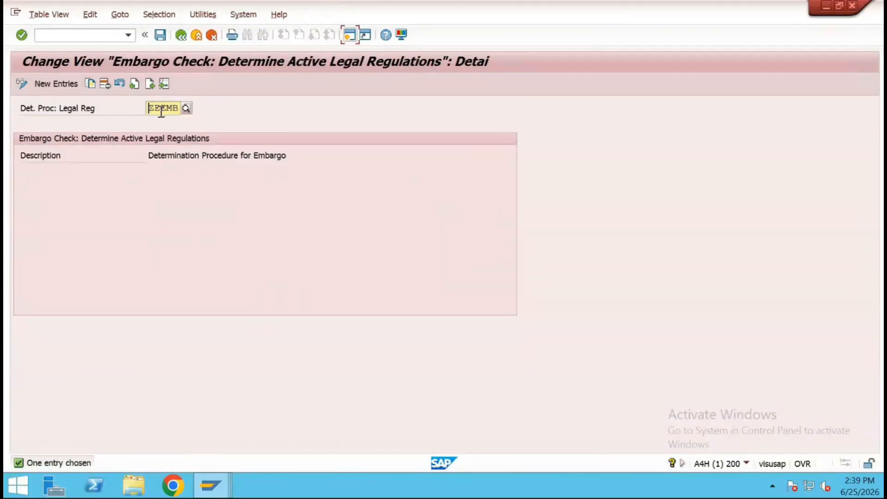
pyautogui.click(181, 40)
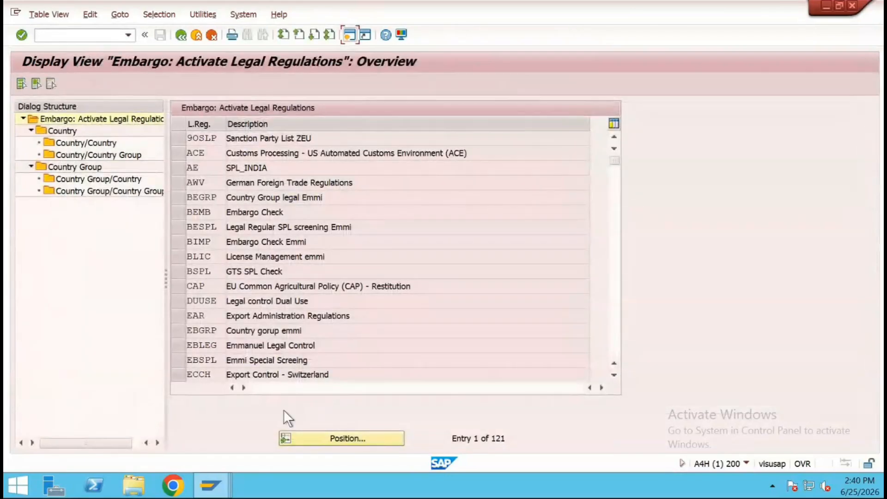
pyautogui.click(337, 436)
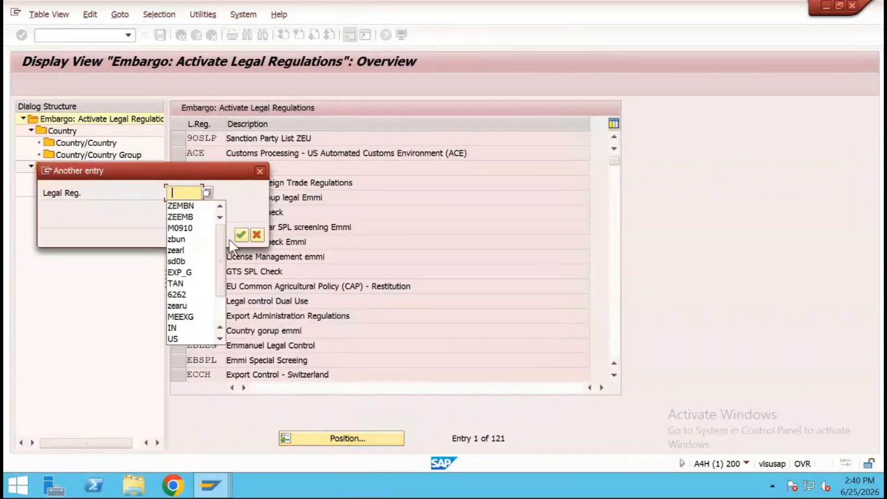
pyautogui.click(182, 206)
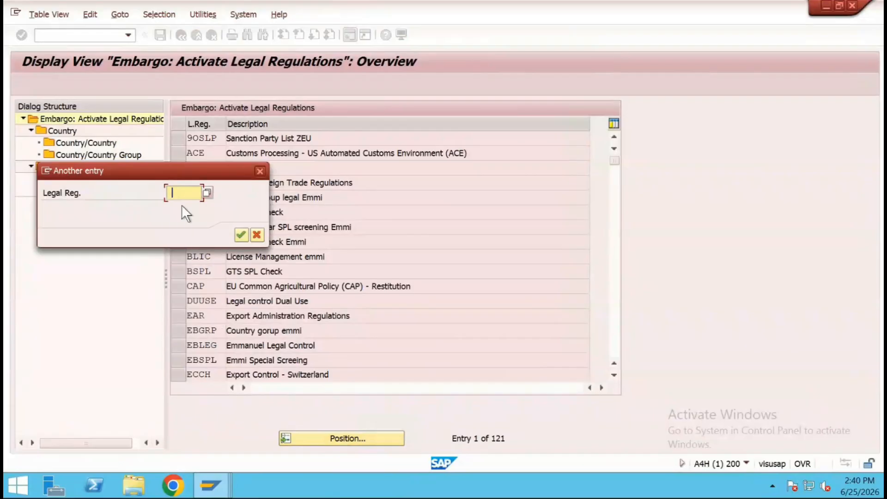
pyautogui.click(240, 234)
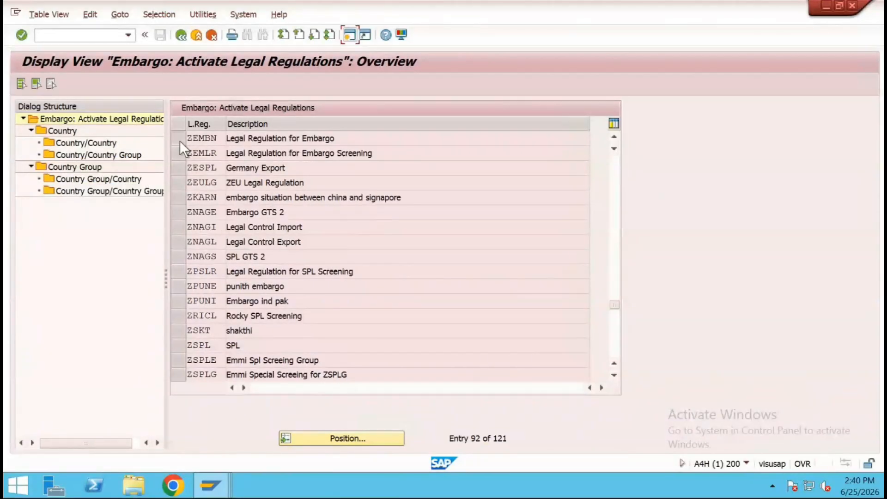
# Review the country-level embargo activation of legal regulation ZEMBN, including the import check options for DE, and leave the activation settings
pyautogui.click(180, 140)
pyautogui.click(64, 132)
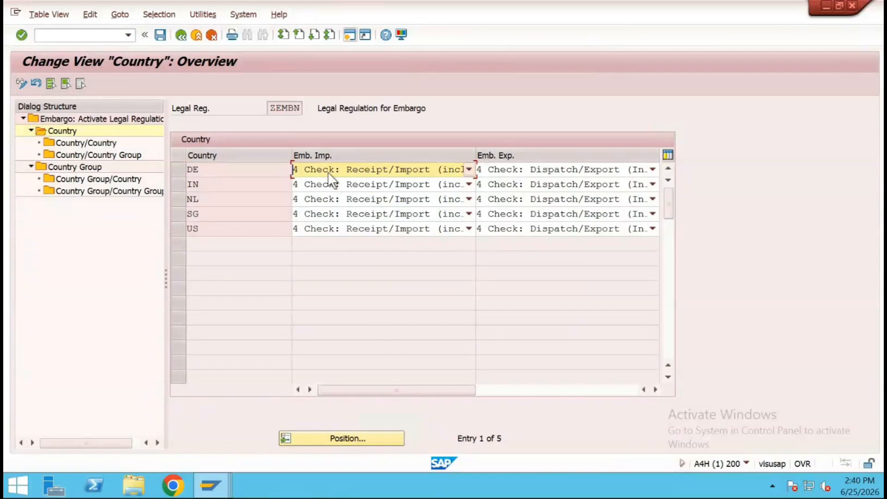
pyautogui.click(436, 172)
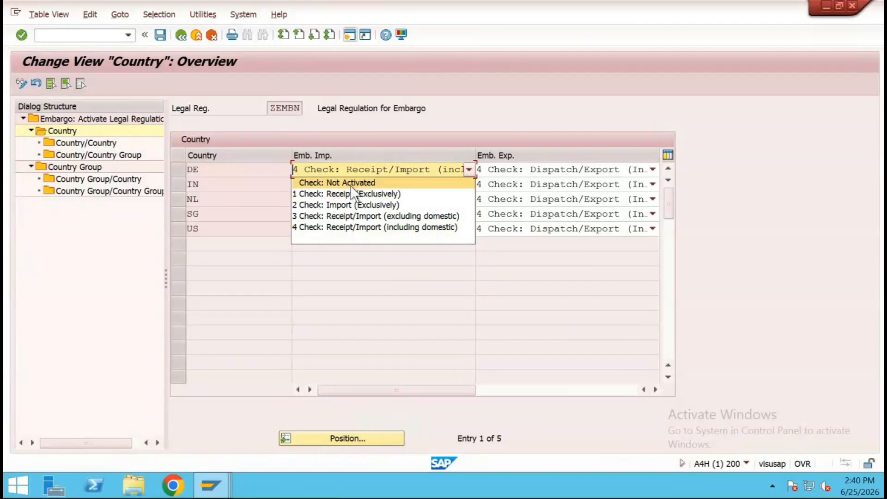
pyautogui.click(366, 226)
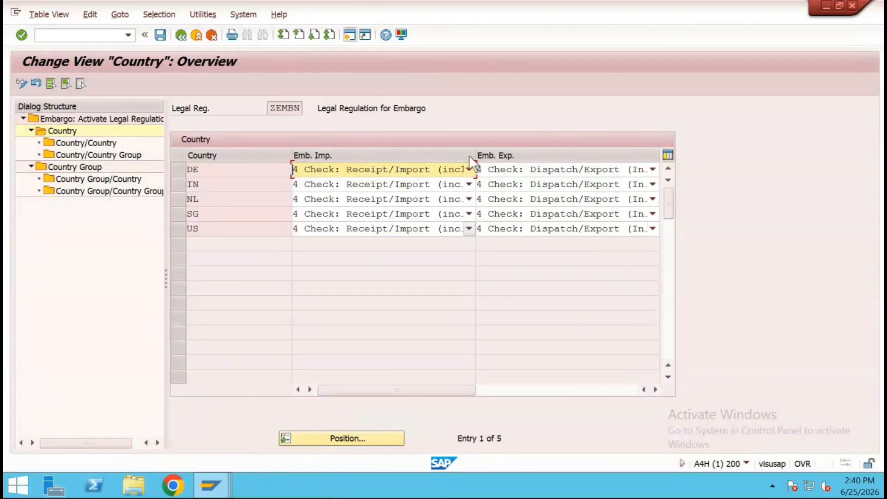
pyautogui.click(181, 37)
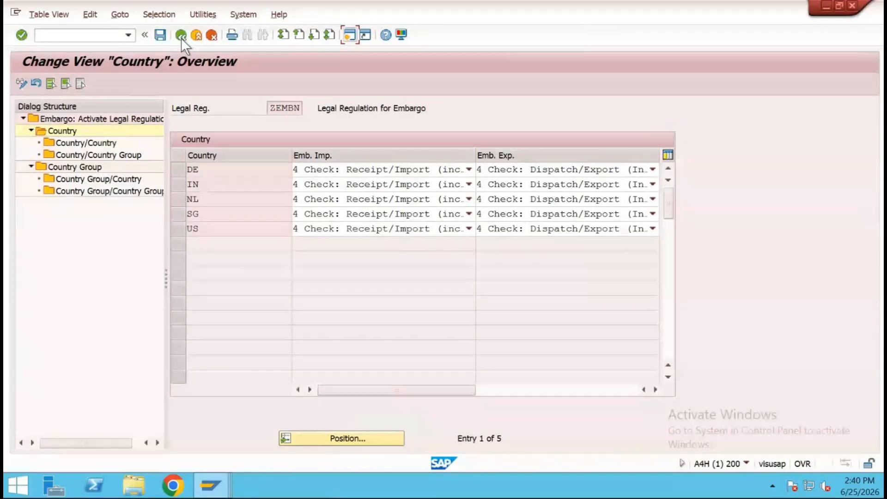
pyautogui.click(181, 36)
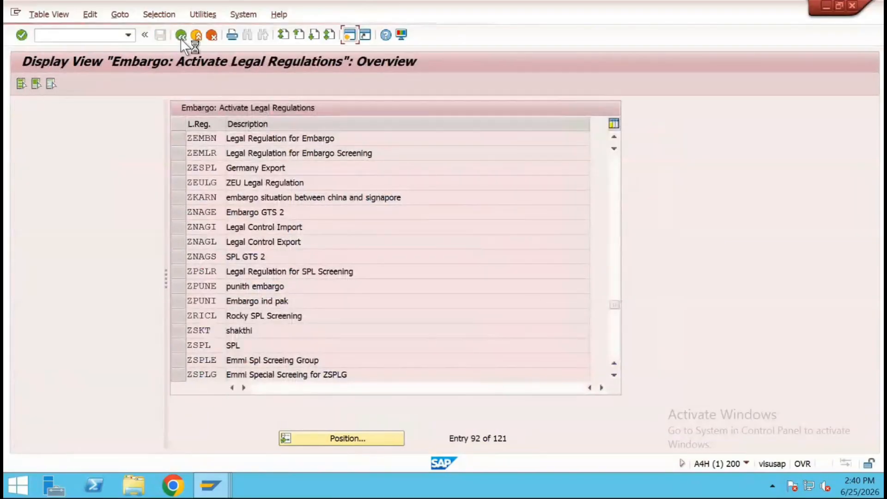
pyautogui.click(181, 36)
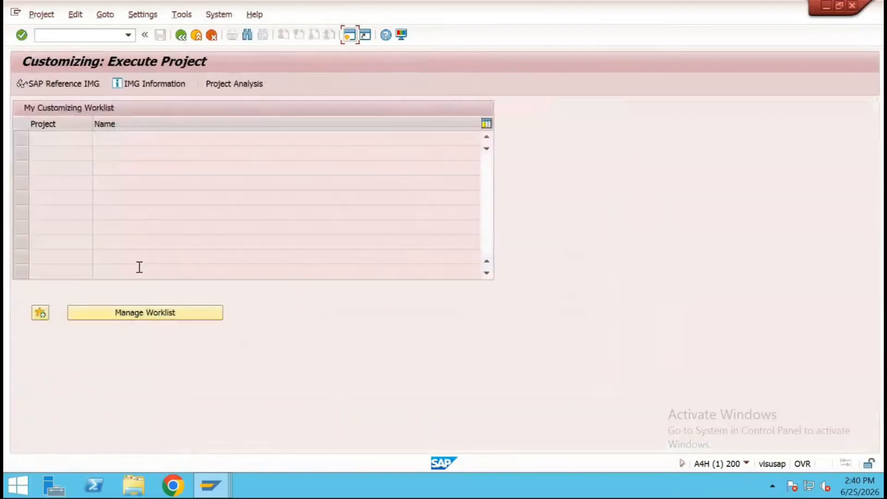
# Reopen the SAP Reference IMG and open Control Settings for Embargo Check within the Compliance Management settings of Global Trade Services
pyautogui.click(56, 84)
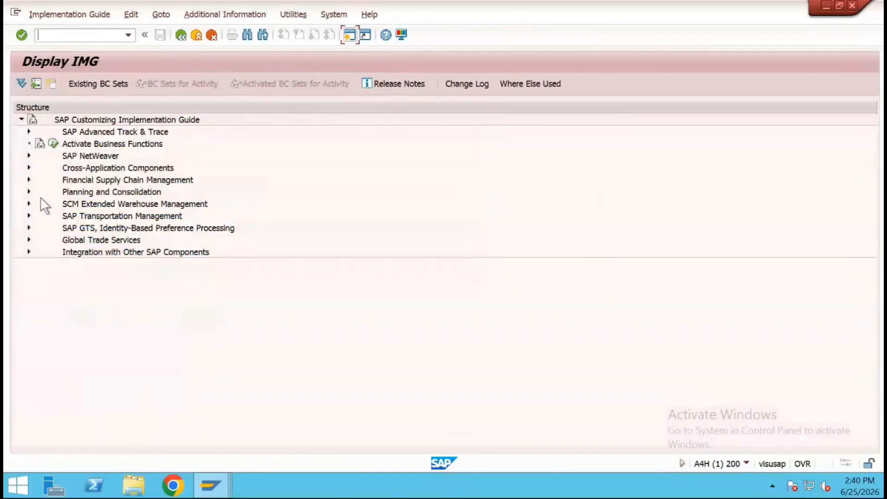
pyautogui.click(28, 240)
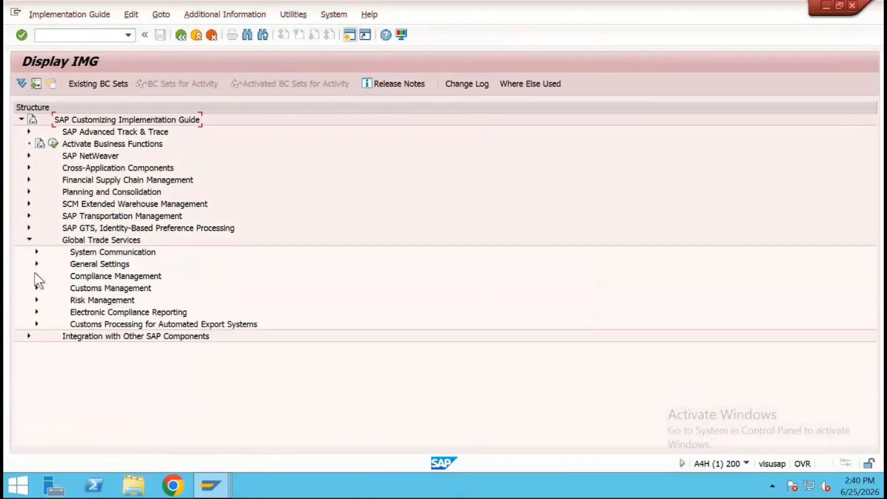
pyautogui.click(37, 276)
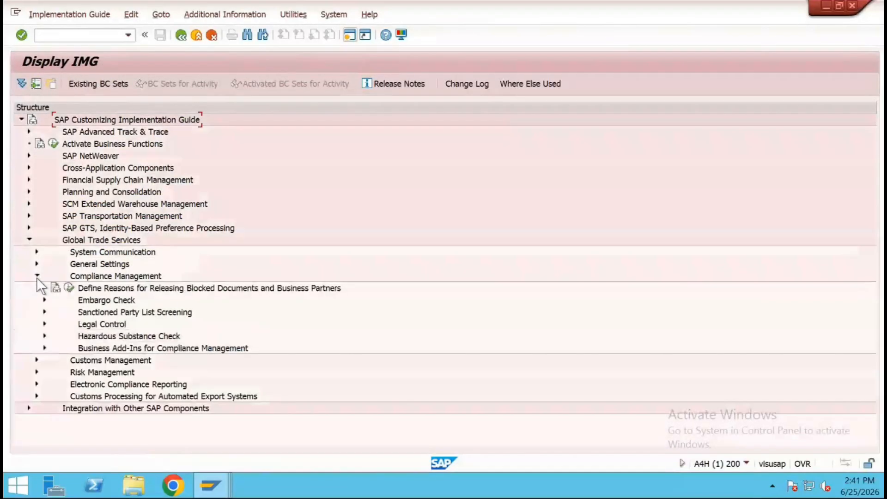
pyautogui.click(44, 301)
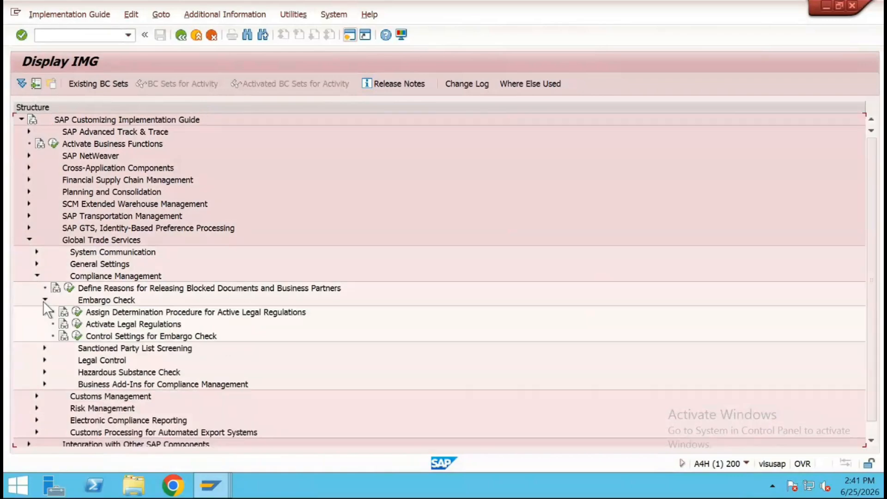
pyautogui.click(75, 340)
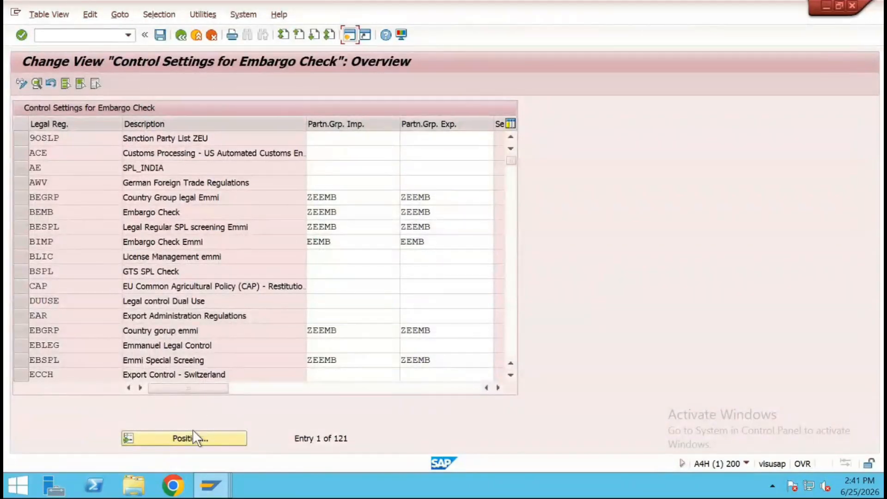
# Locate ZEMBN in the embargo check control settings, review its import and export partner groups in the details and return to the IMG
pyautogui.click(193, 434)
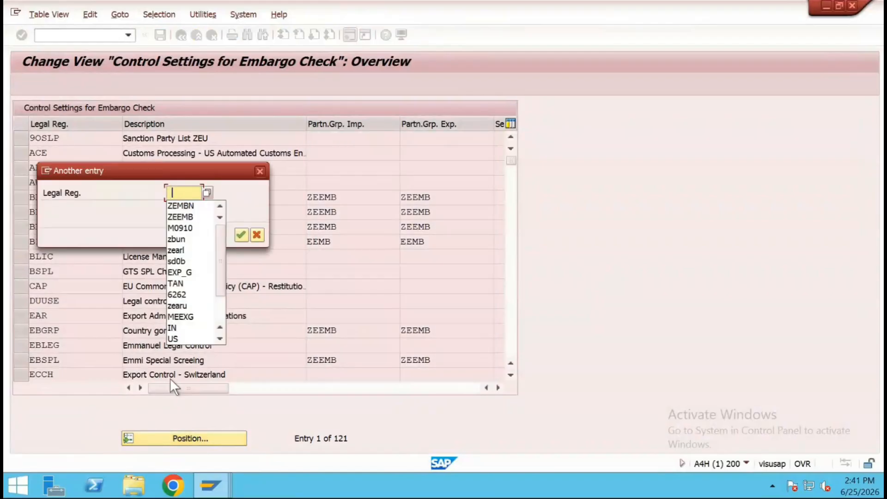
pyautogui.click(185, 204)
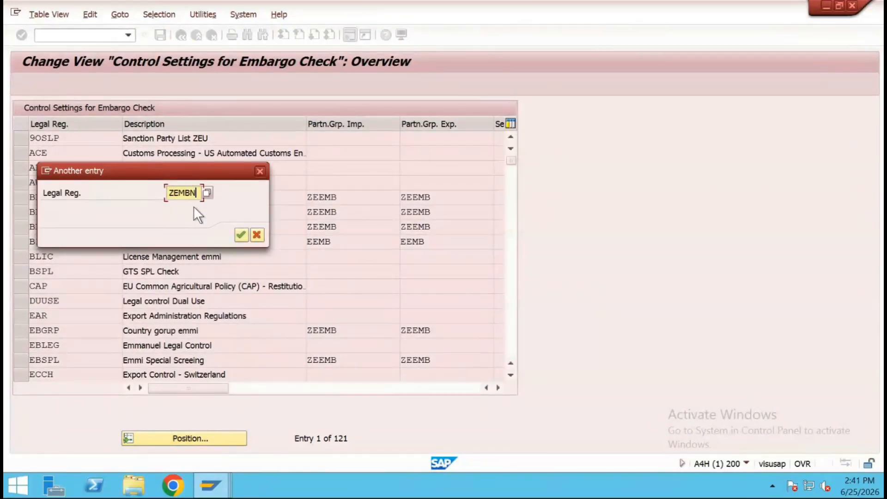
pyautogui.click(238, 237)
pyautogui.click(24, 142)
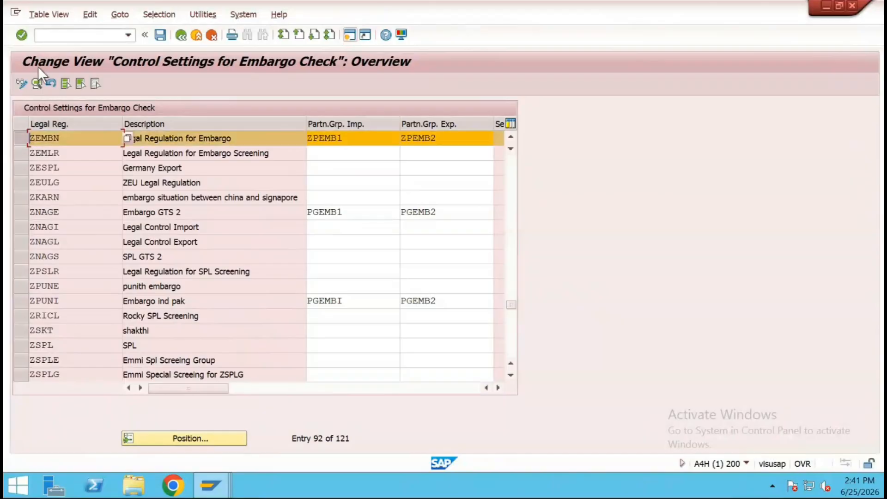
pyautogui.click(37, 82)
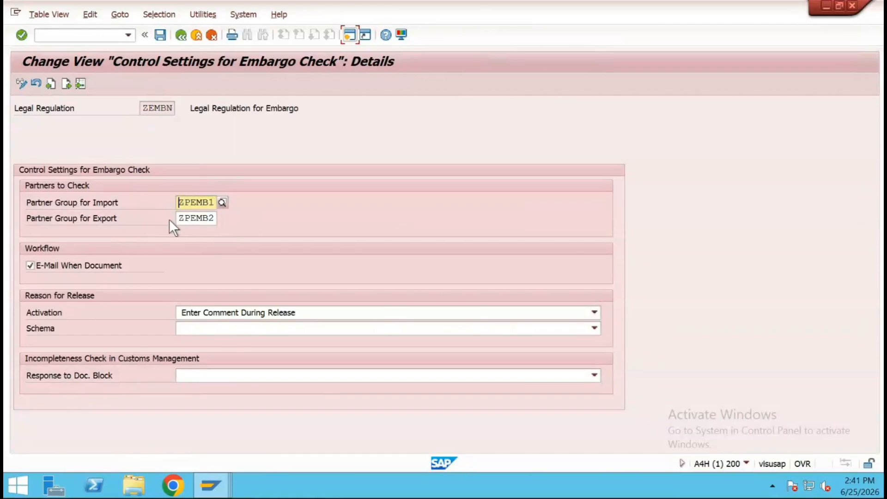
pyautogui.click(186, 219)
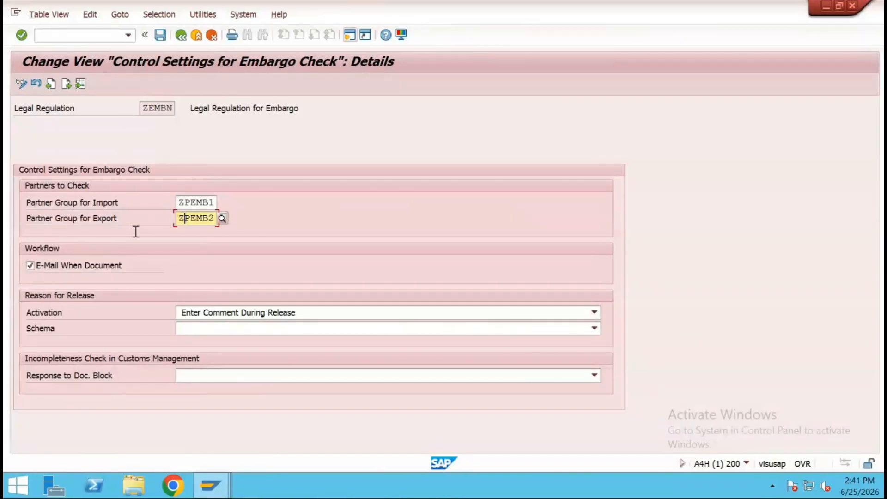
pyautogui.moveTo(180, 202); pyautogui.dragTo(228, 204)
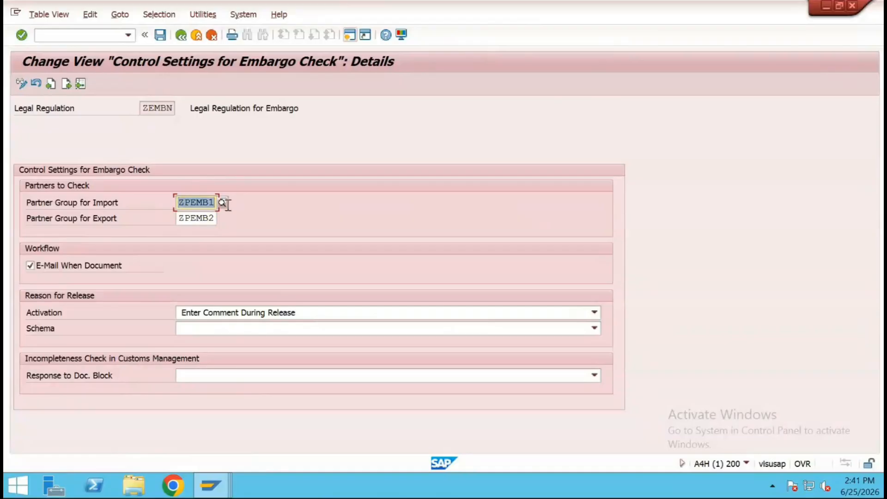
pyautogui.click(185, 32)
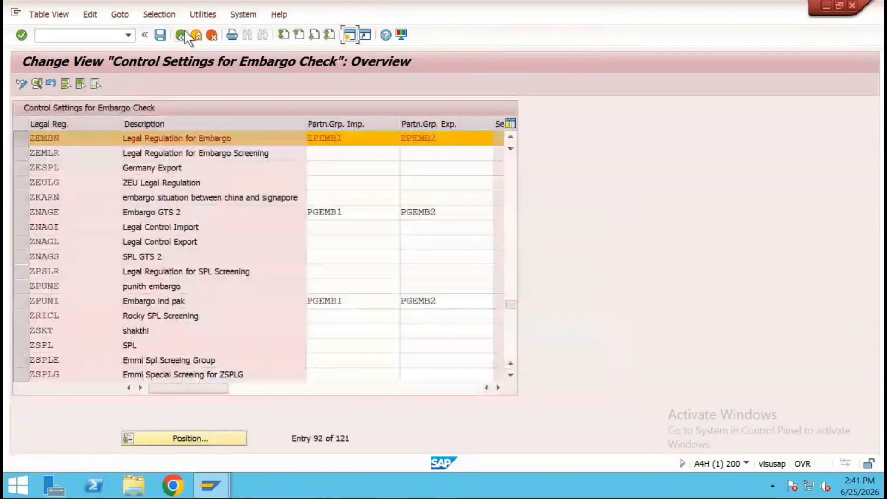
pyautogui.click(184, 29)
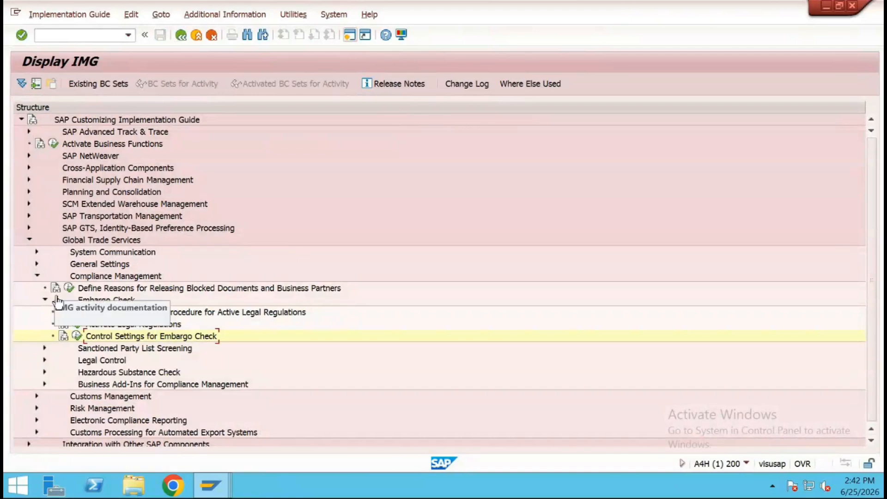
# Open the determination strategy assignment of procedure ZEEMB in Define Determination Procedure for Active Legal Regulations under the General Settings
pyautogui.click(36, 264)
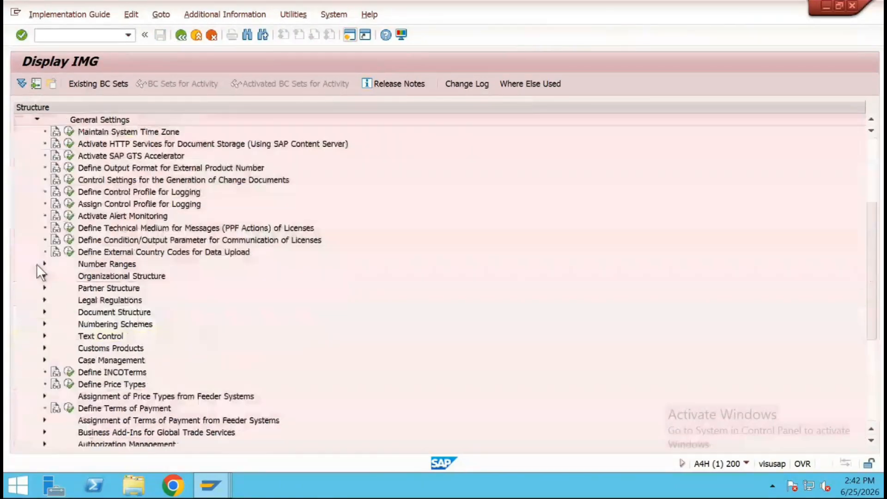
pyautogui.click(45, 300)
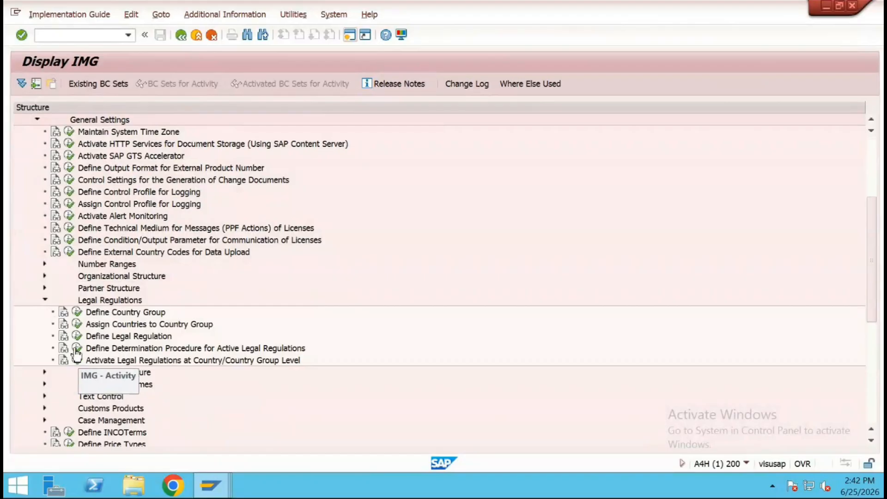
pyautogui.click(77, 350)
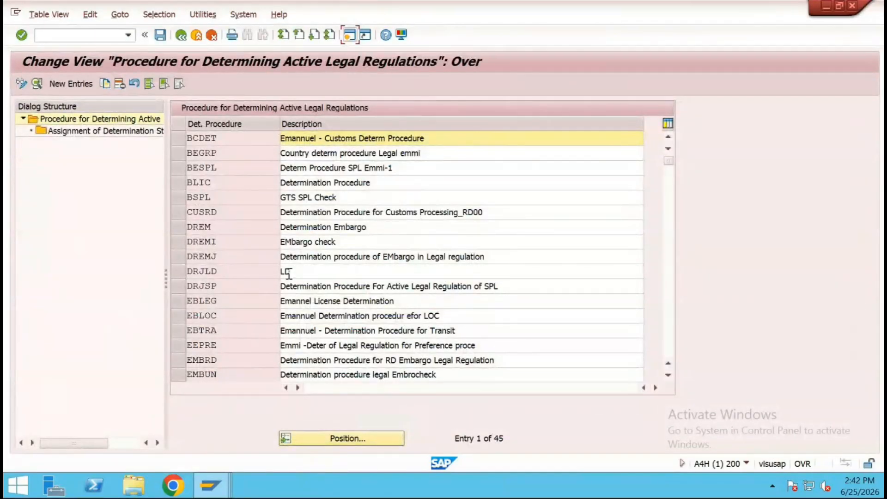
pyautogui.scroll(-10, 289, 275)
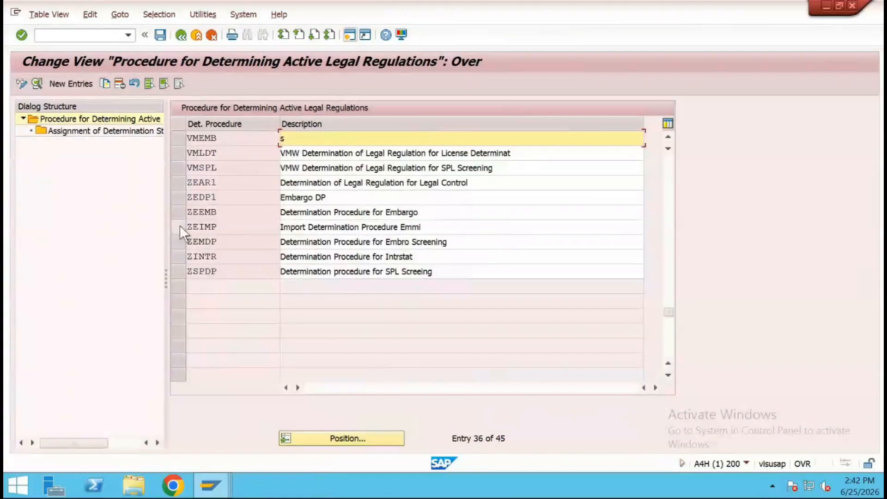
pyautogui.click(179, 223)
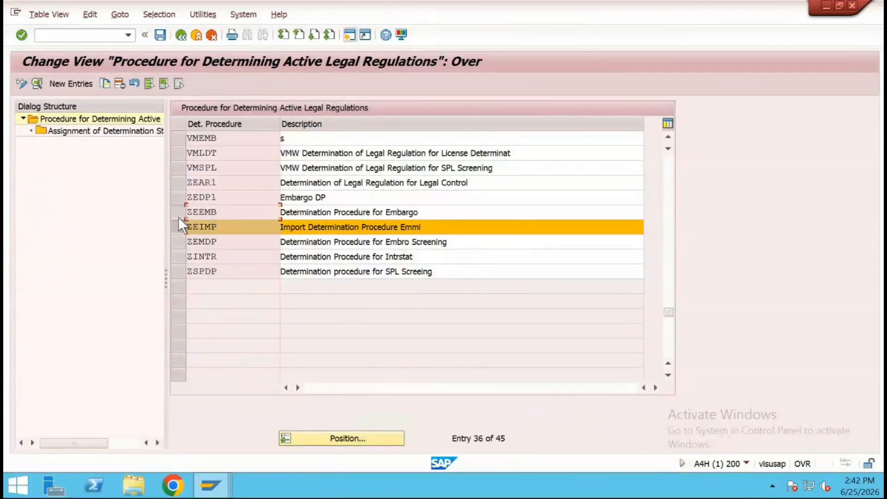
pyautogui.click(179, 217)
pyautogui.click(181, 226)
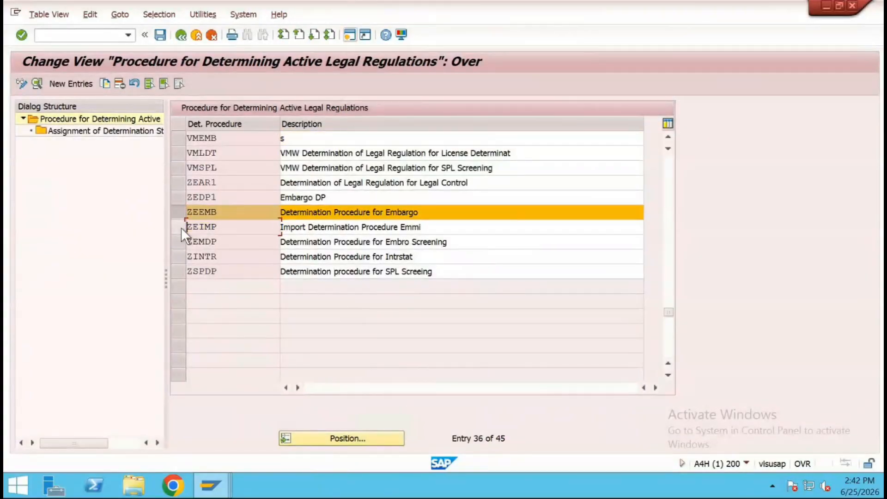
pyautogui.doubleClick(107, 130)
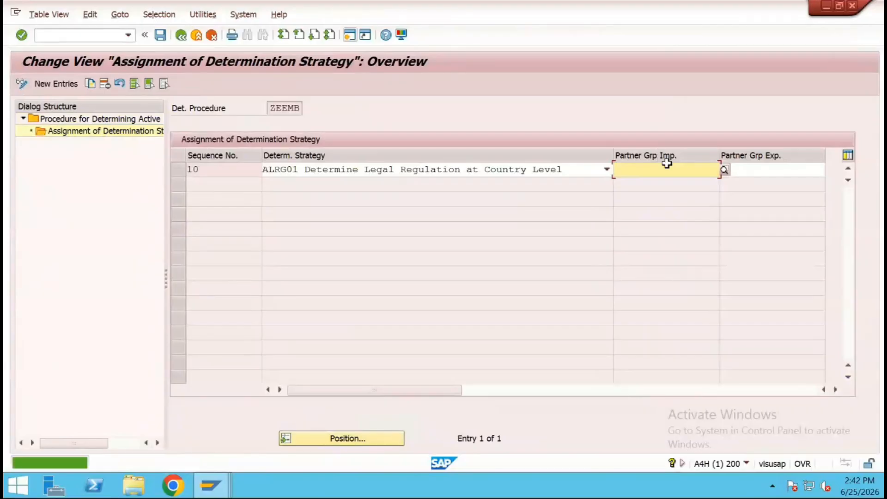
# Assign partner group ZPEMB1 for import and ZPEMB2 for export to sequence 10 of ZEEMB, saving under the proposed customizing request
pyautogui.write('Z')
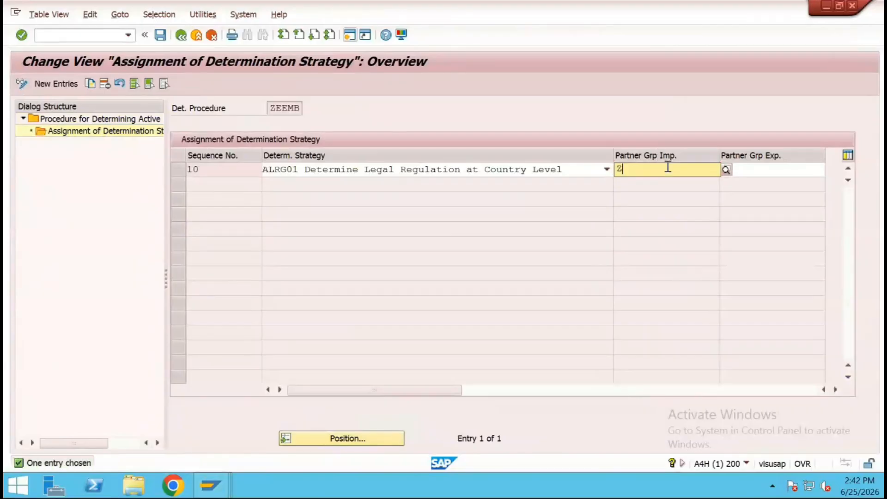
pyautogui.write('PEMB')
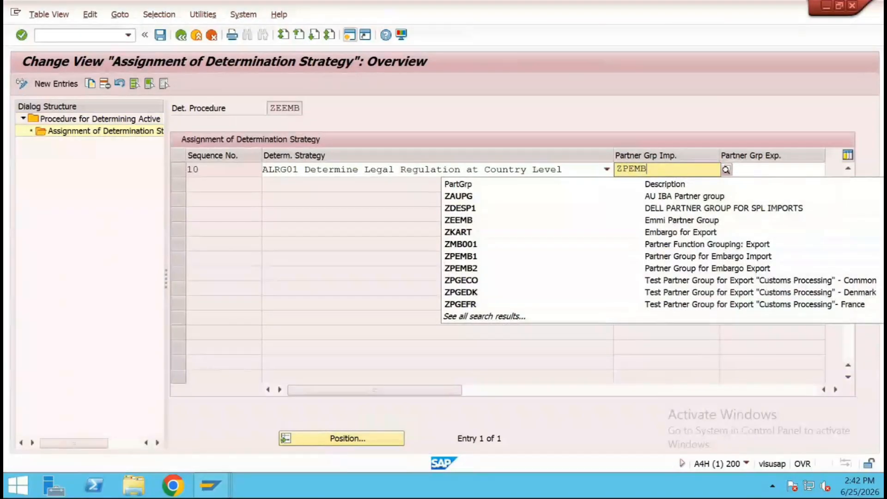
pyautogui.write('1')
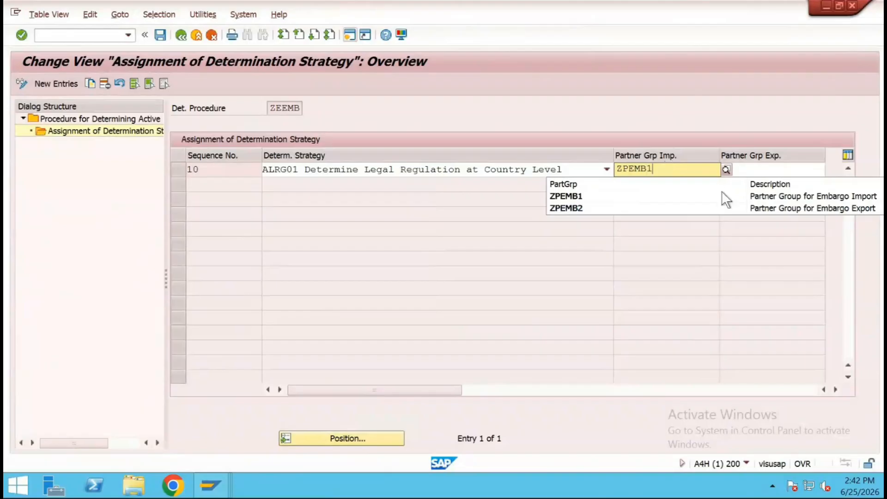
pyautogui.click(725, 194)
pyautogui.click(760, 169)
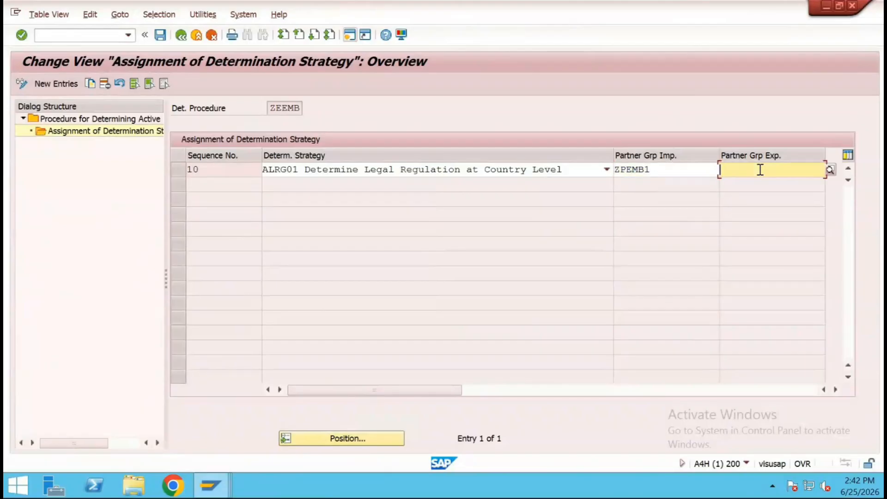
pyautogui.write('ZE')
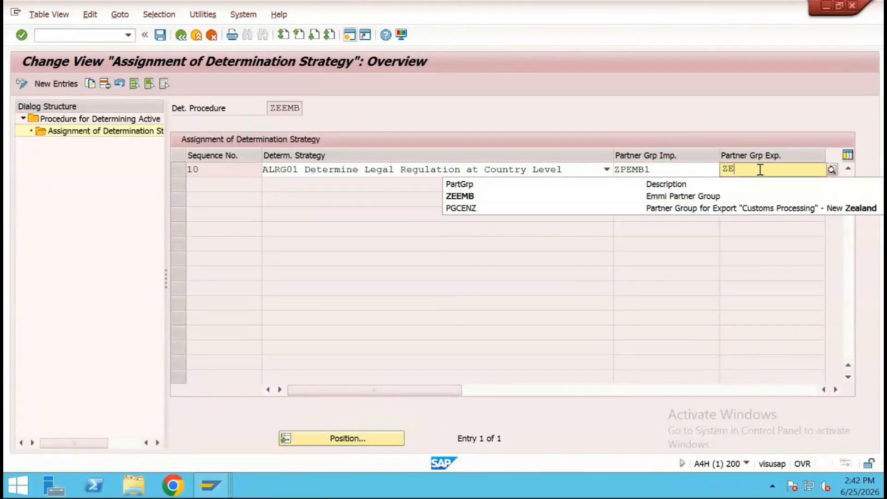
pyautogui.press('BackSpace')
pyautogui.write('PEMB2')
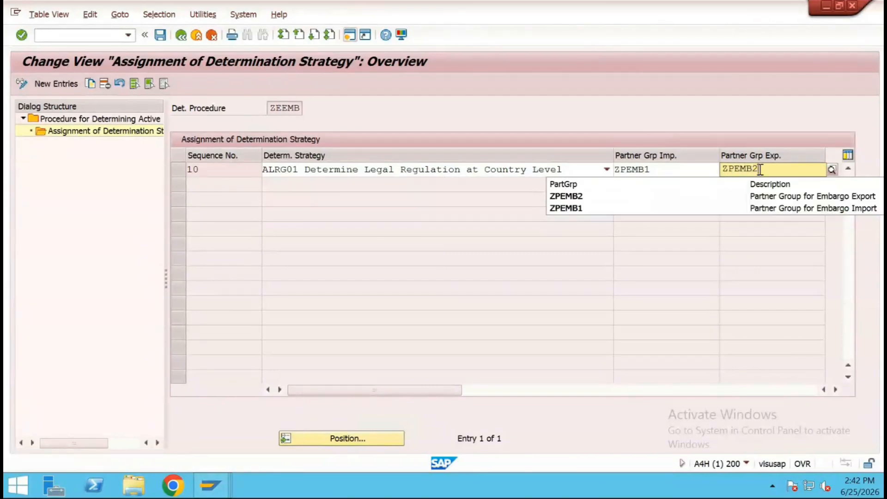
pyautogui.click(627, 201)
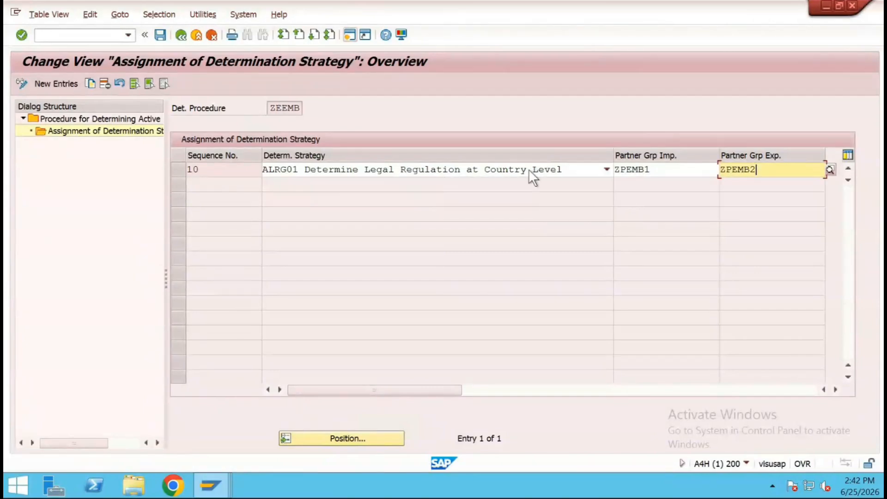
pyautogui.click(160, 35)
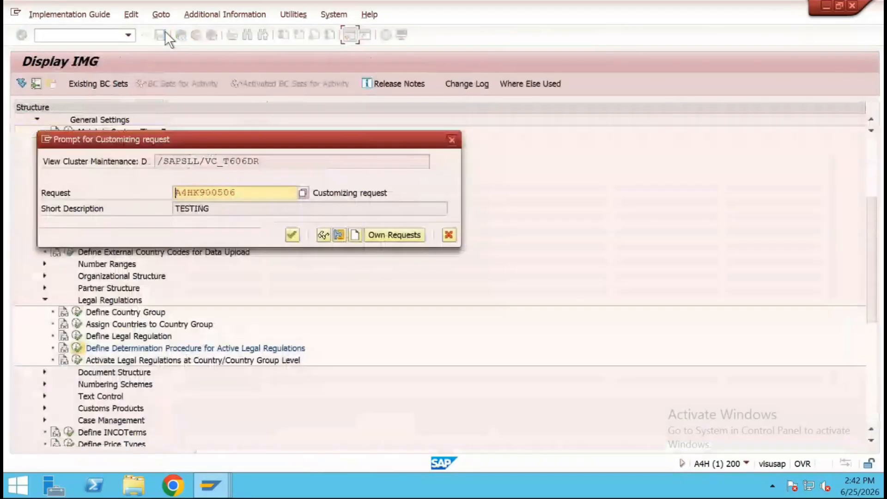
pyautogui.click(292, 235)
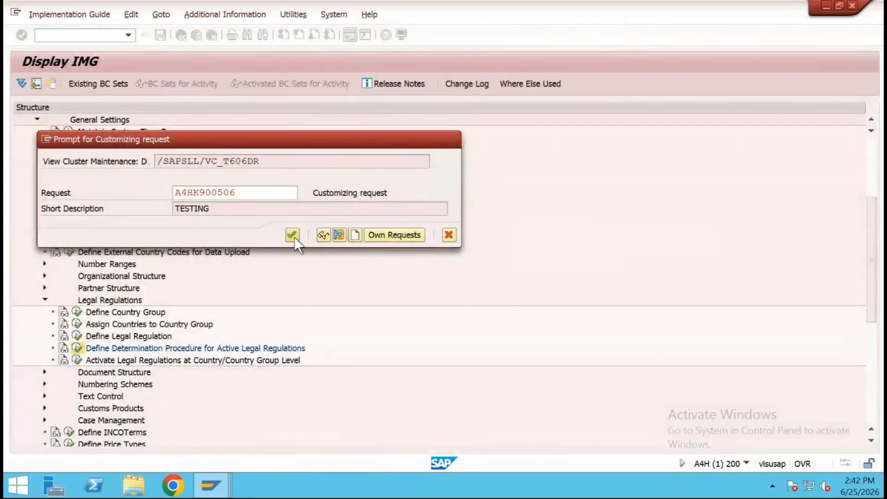